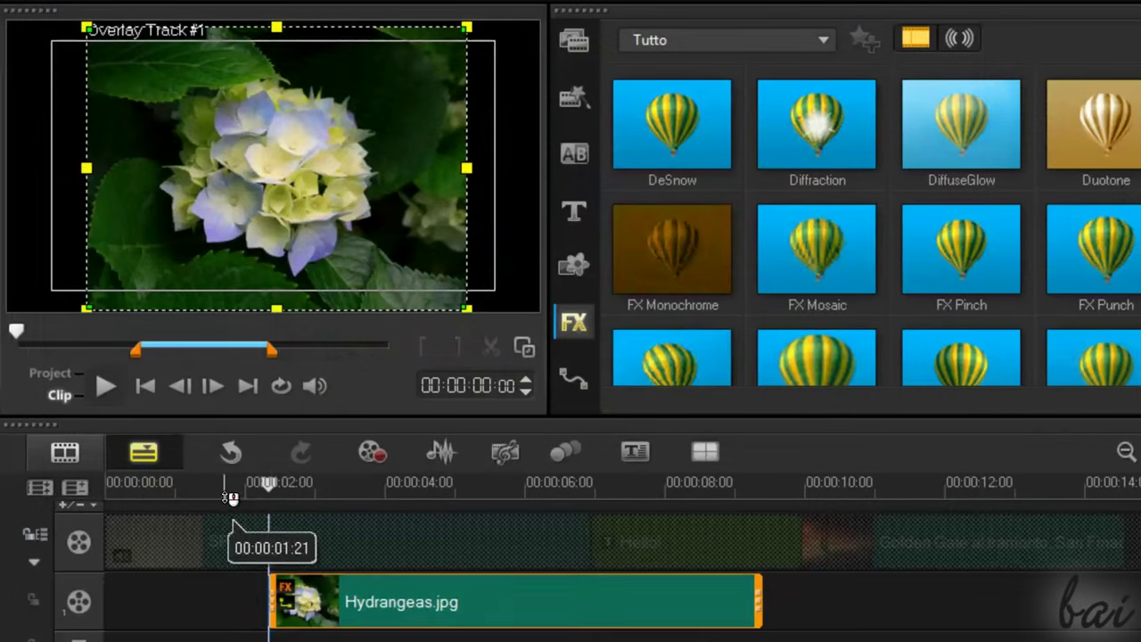
Step: Play the intro preview from about 1:21, then replace the Lorem ipsum title text with 'Hello!'
left_click(230, 497)
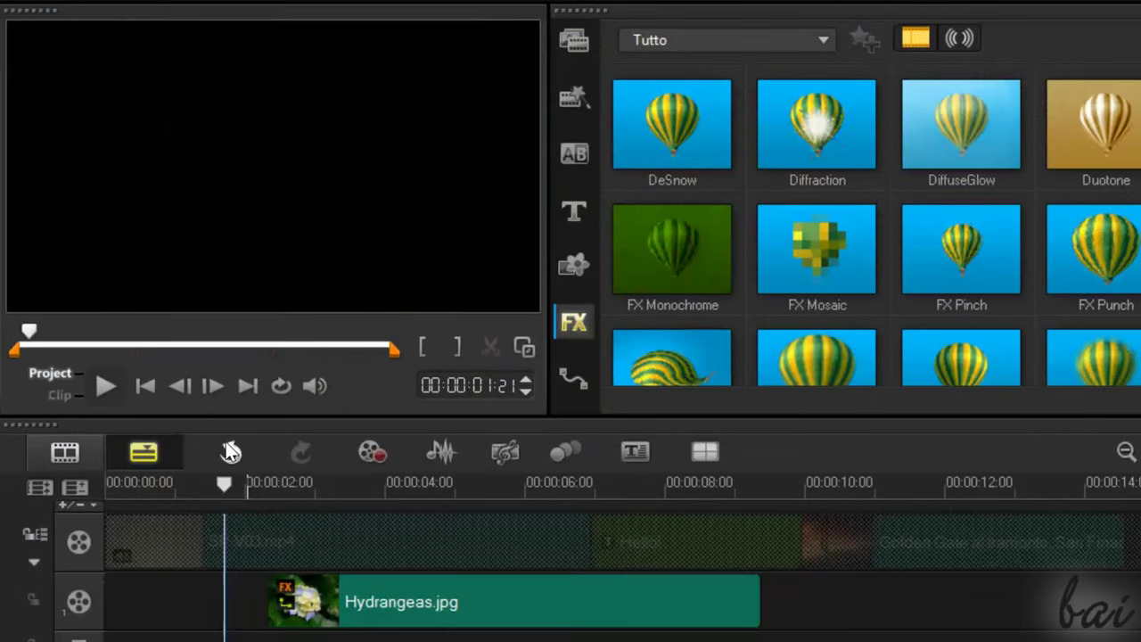
left_click(108, 387)
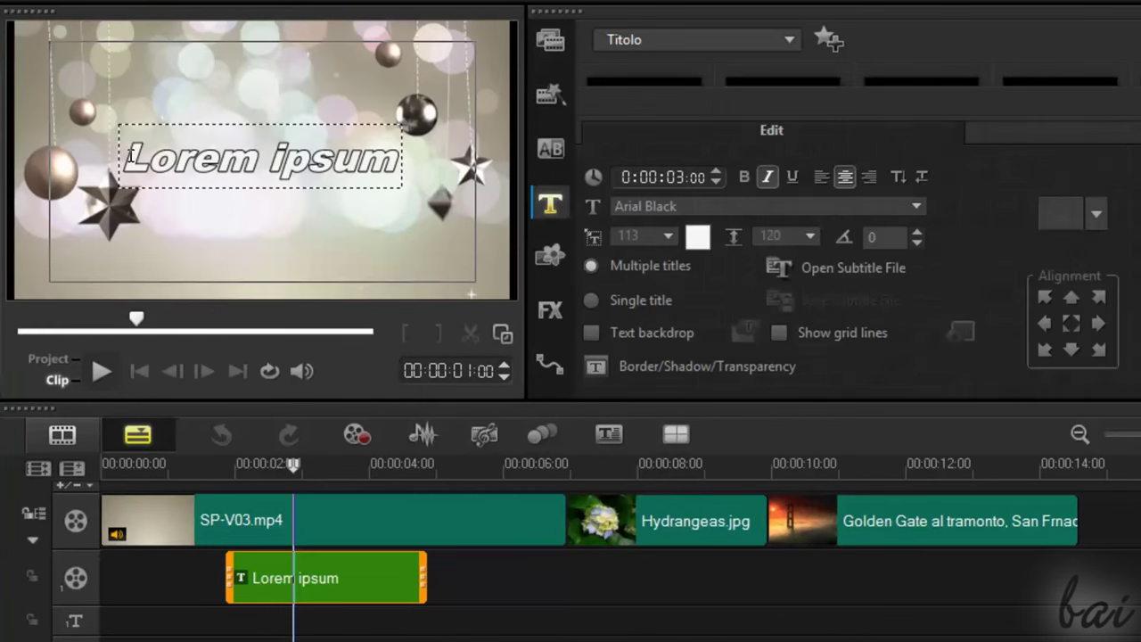
left_click_drag(130, 156, 485, 167)
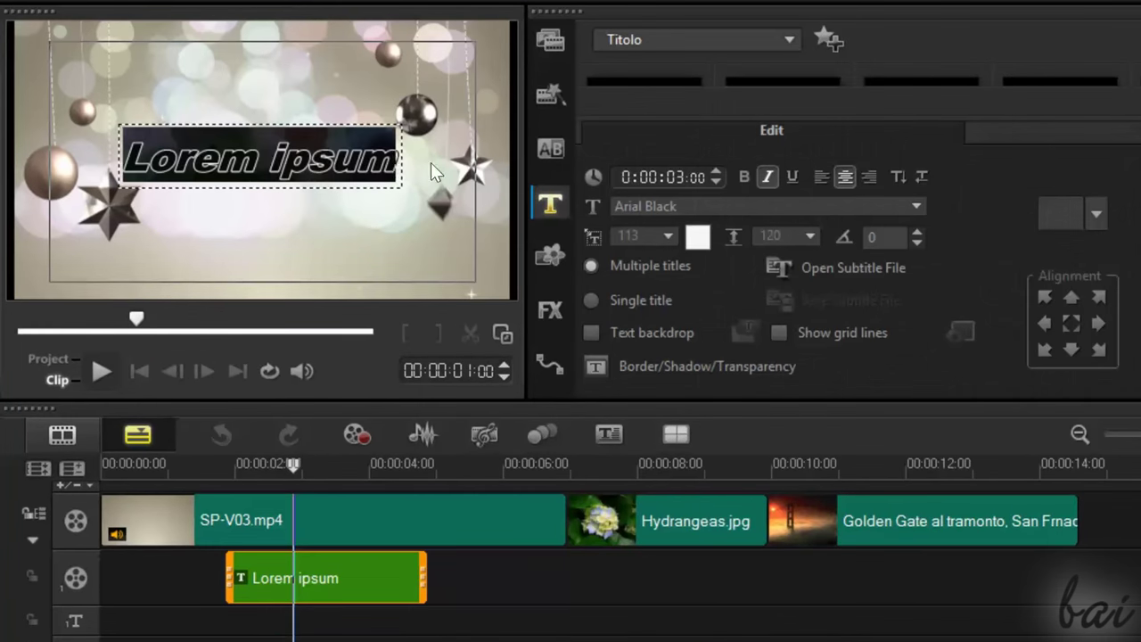
type("Hello!")
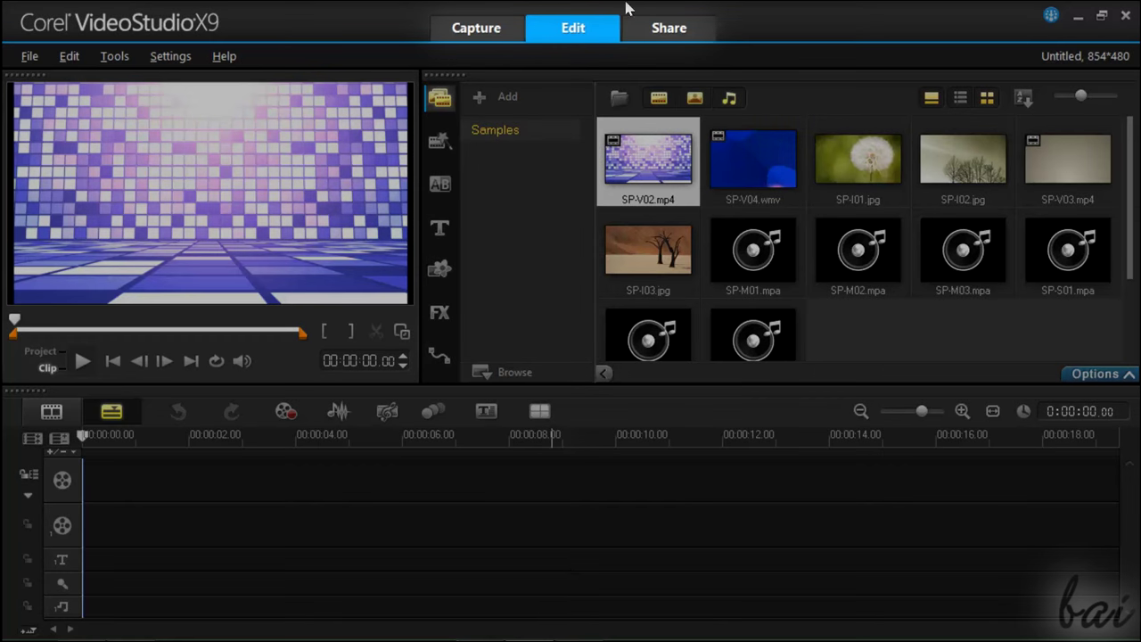
left_click(481, 21)
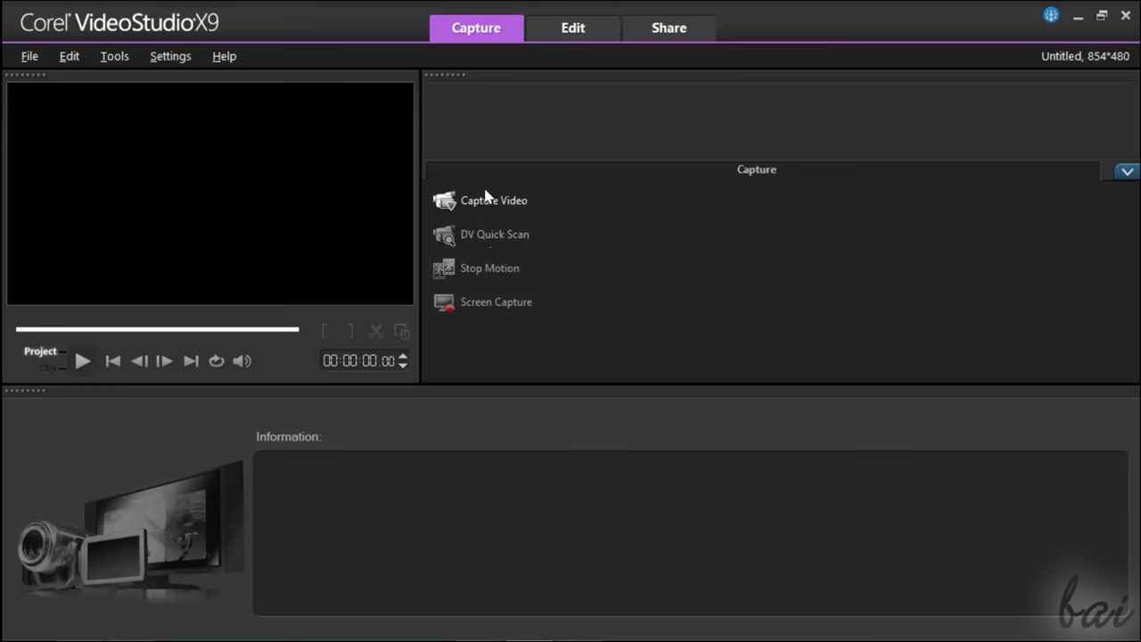
left_click(591, 34)
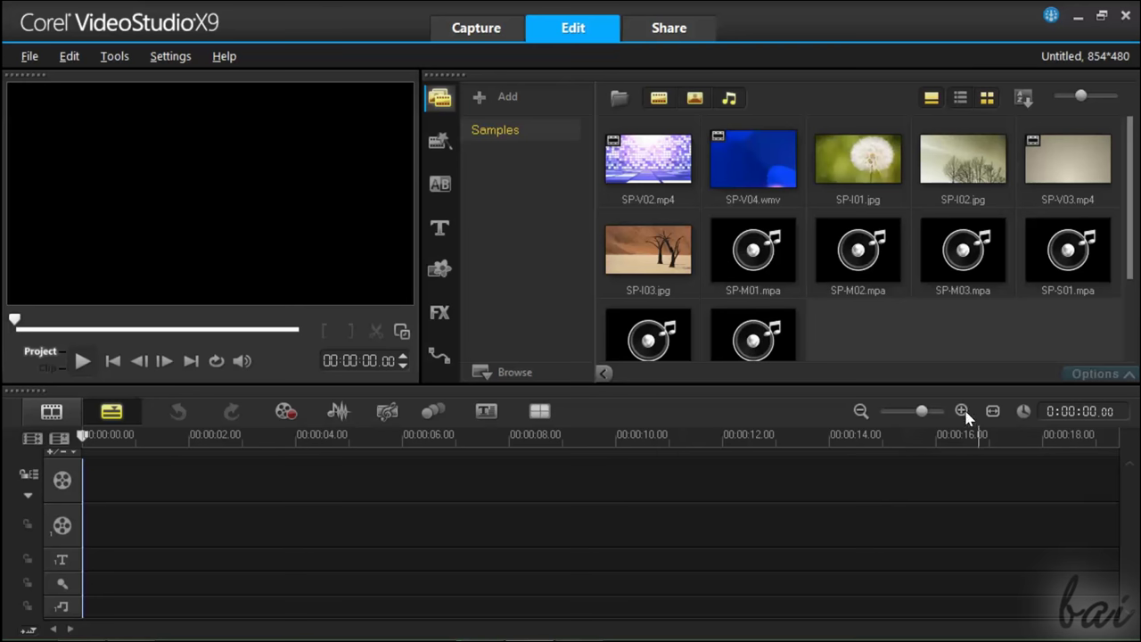
left_click(665, 33)
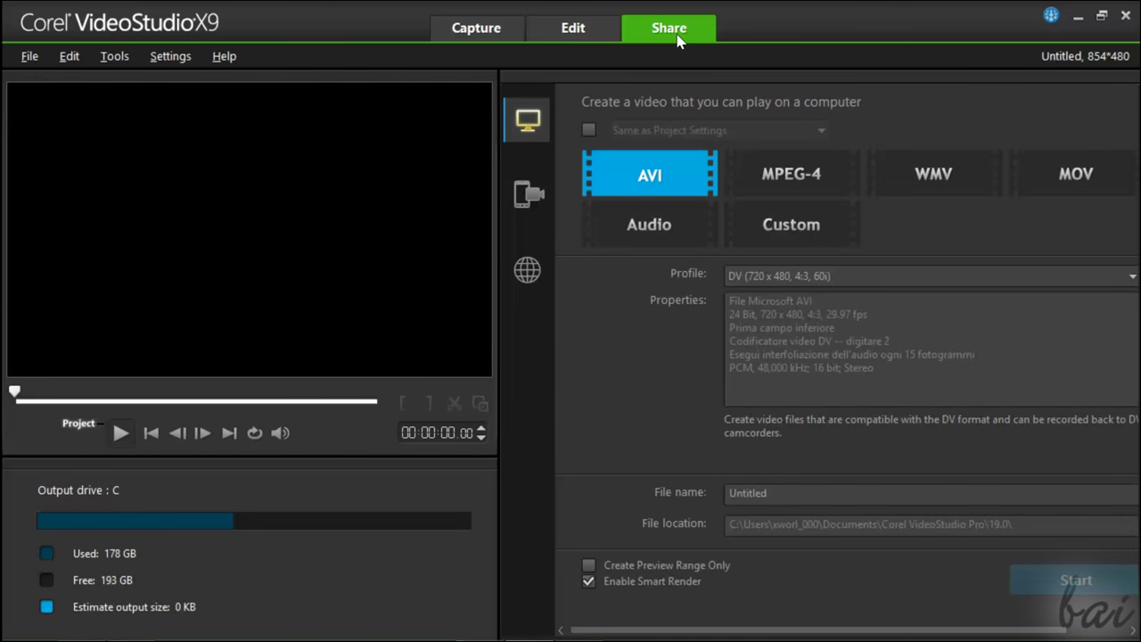
left_click(527, 194)
left_click(526, 268)
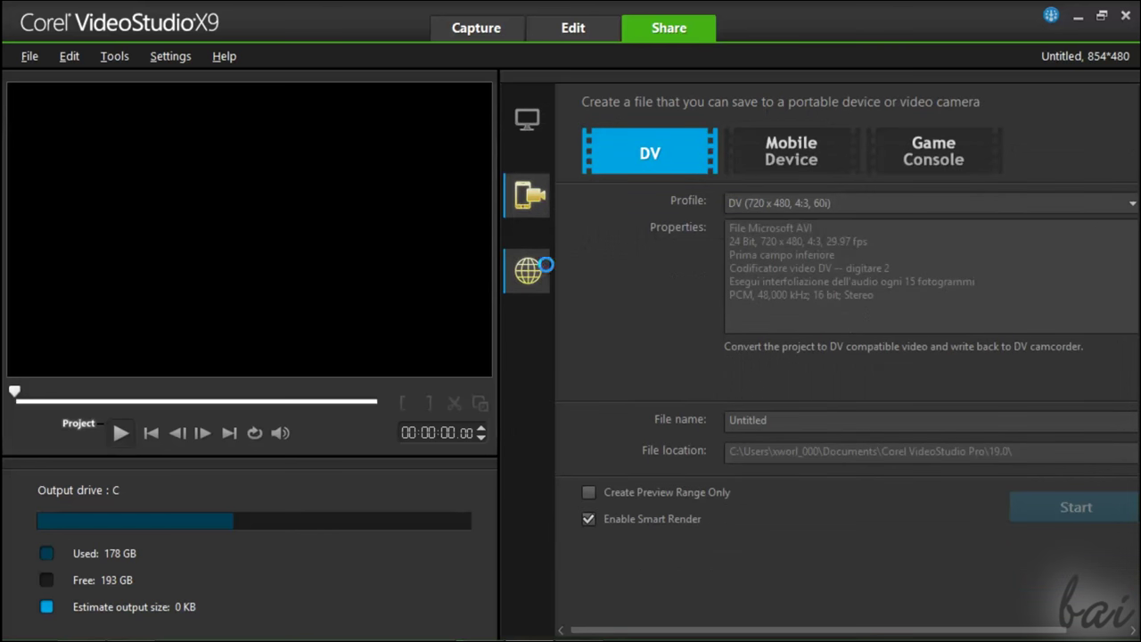
left_click(530, 124)
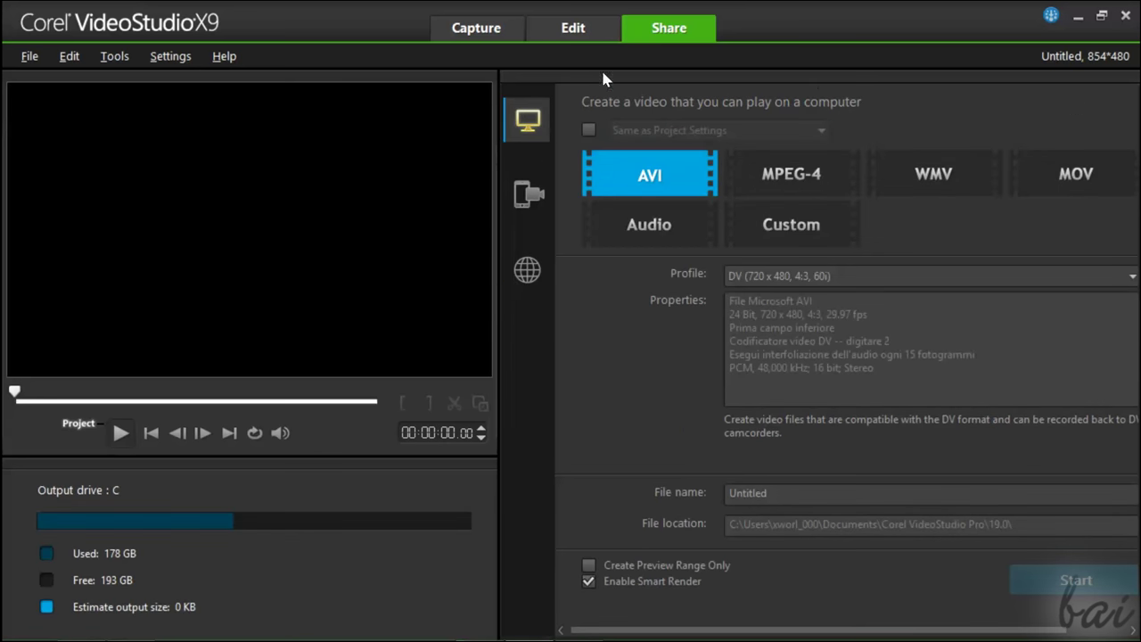
left_click(575, 30)
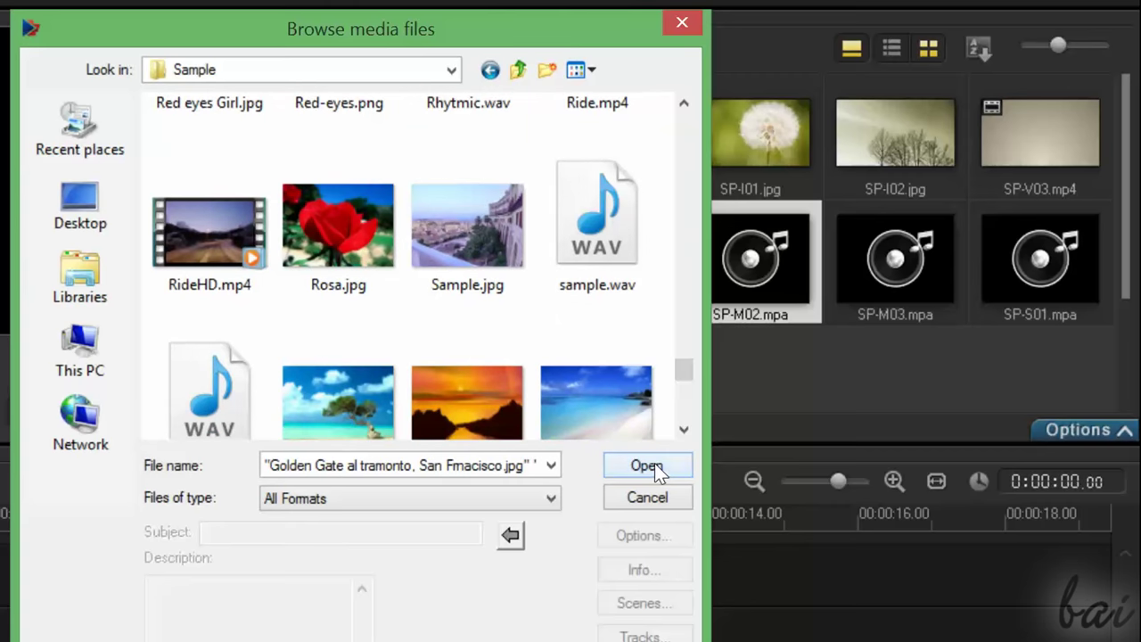
left_click(646, 465)
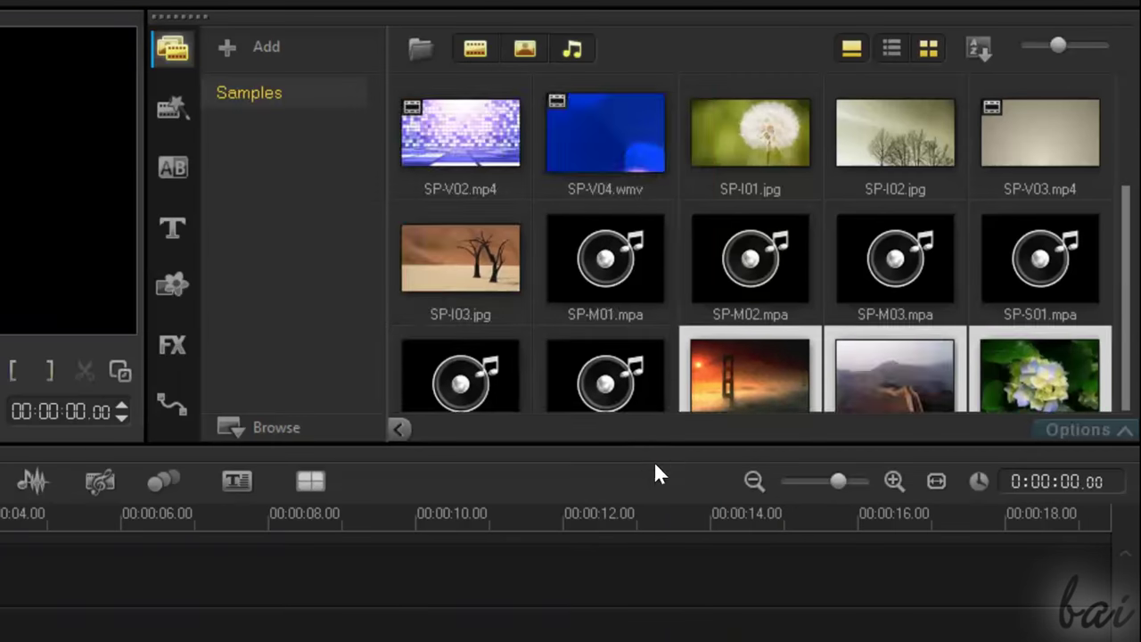
left_click(784, 273)
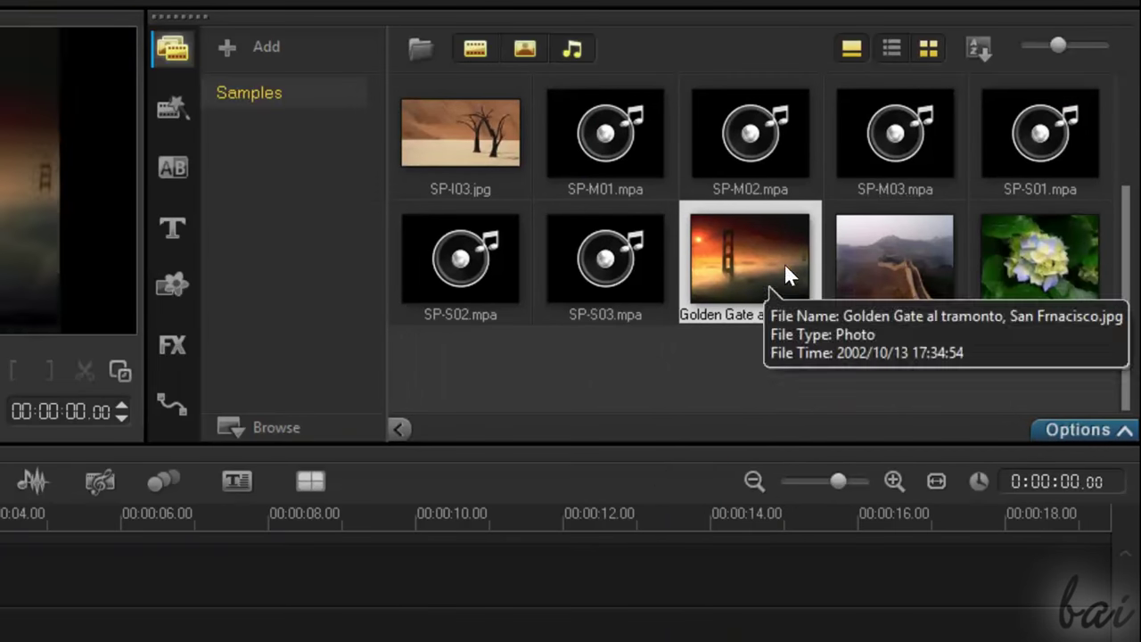
left_click(892, 268)
left_click(1078, 282)
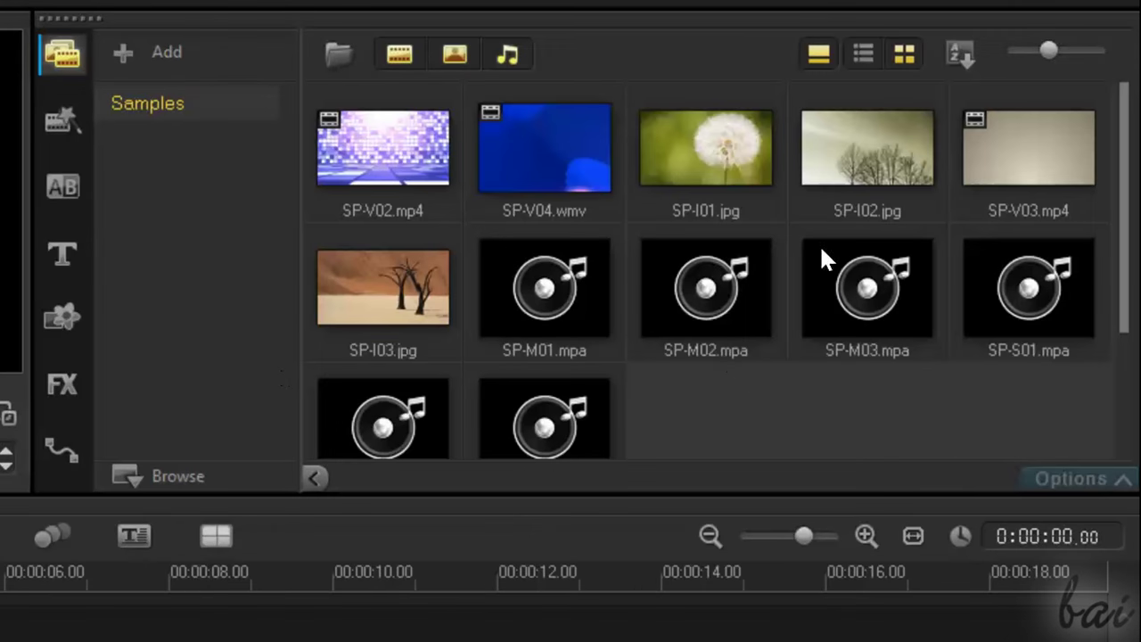
left_click(44, 126)
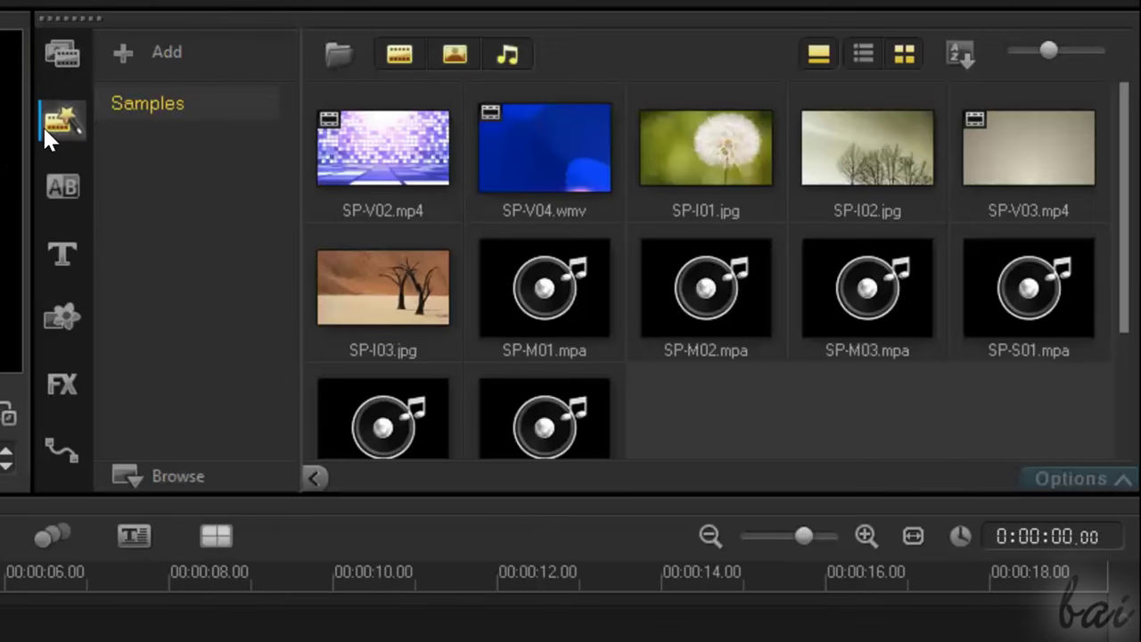
left_click(64, 186)
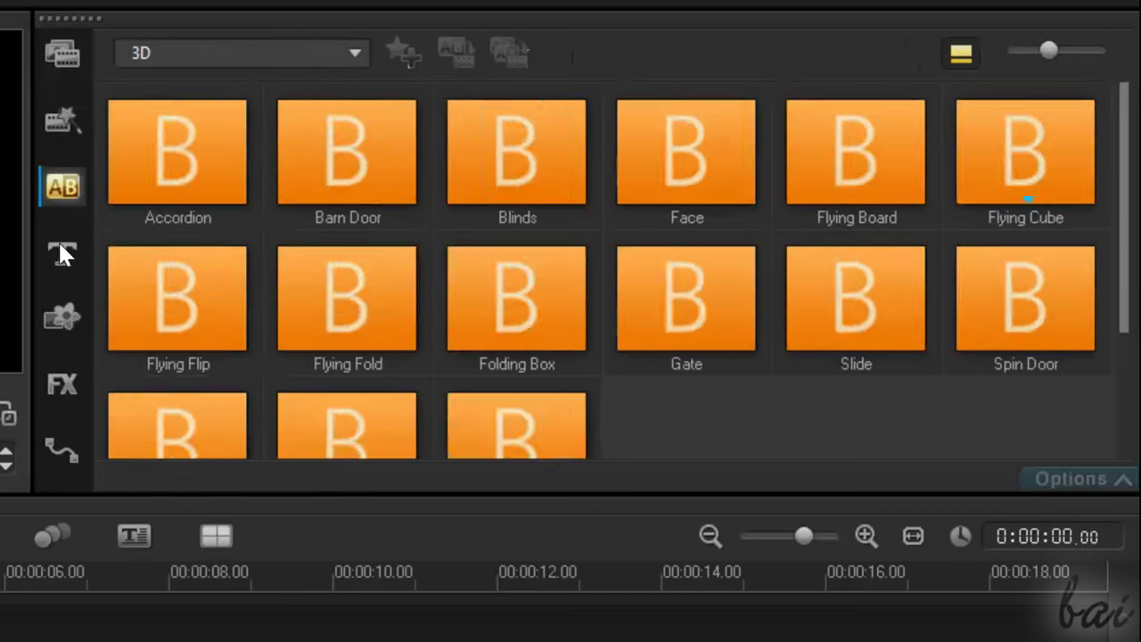
left_click(62, 252)
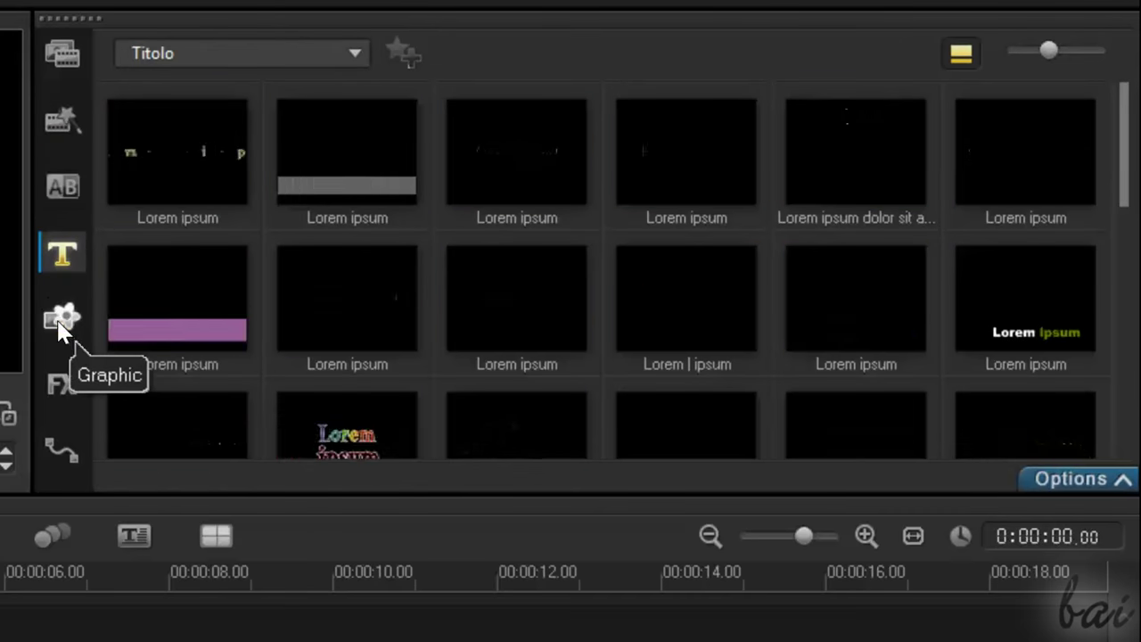
left_click(62, 321)
left_click(63, 383)
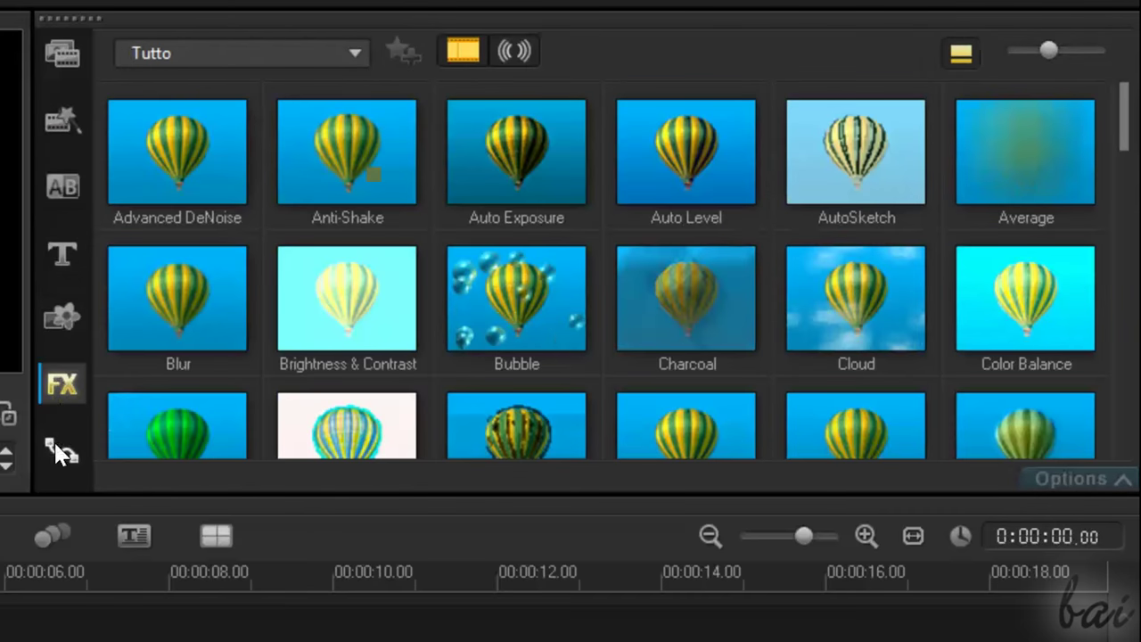
left_click(59, 448)
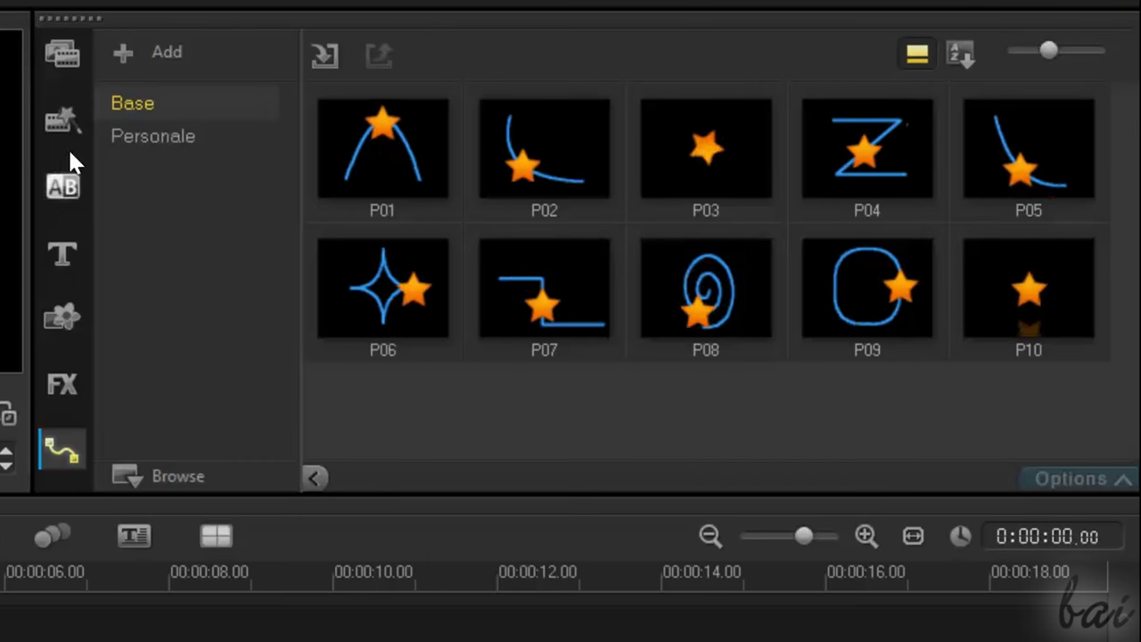
left_click(59, 61)
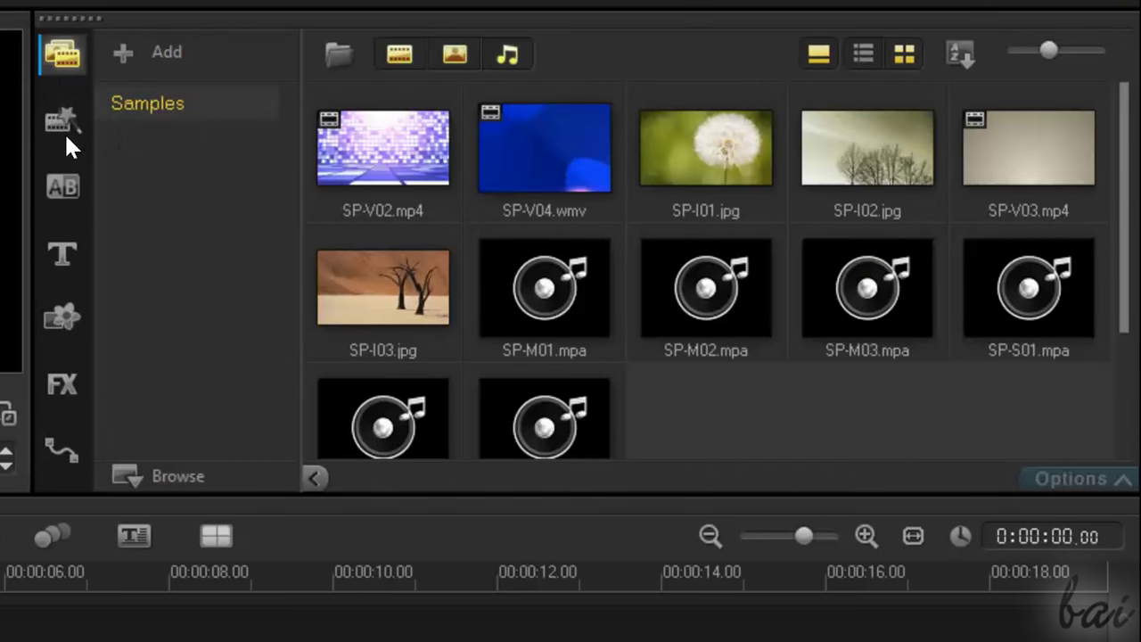
left_click(418, 153)
left_click(587, 146)
left_click(747, 143)
left_click(888, 143)
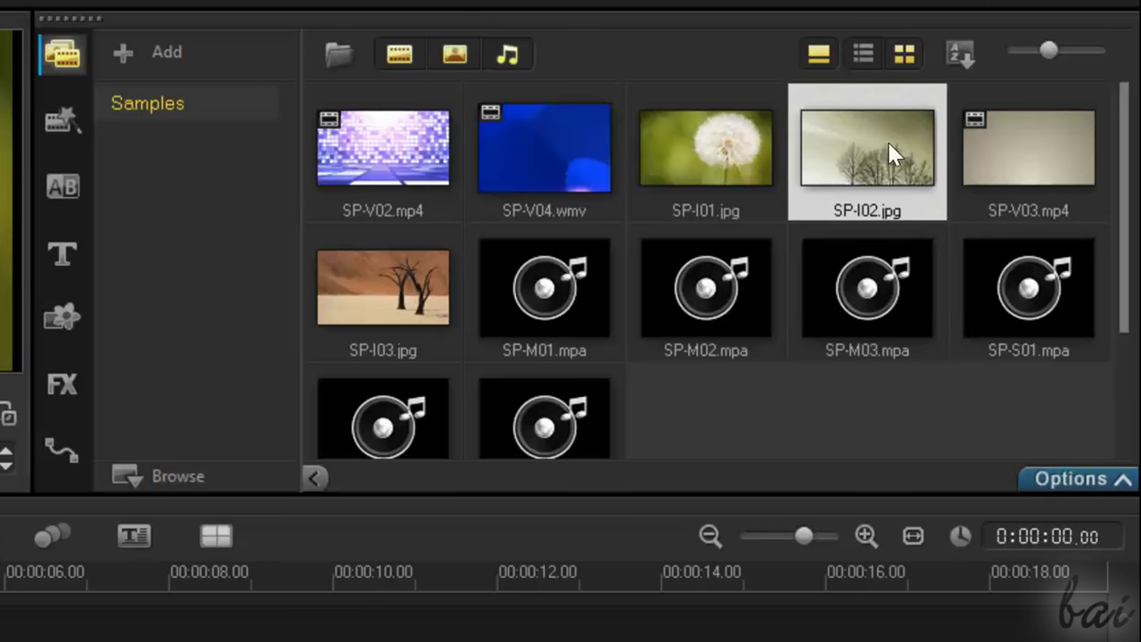
left_click(1045, 149)
left_click(861, 302)
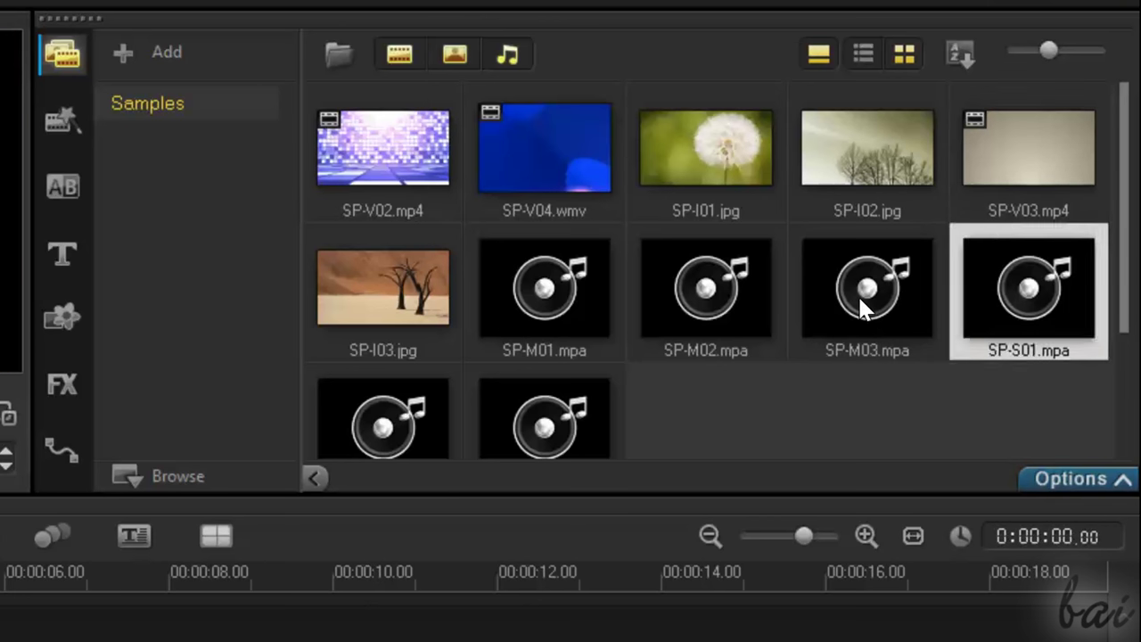
left_click(716, 311)
left_click(633, 299)
left_click(672, 294)
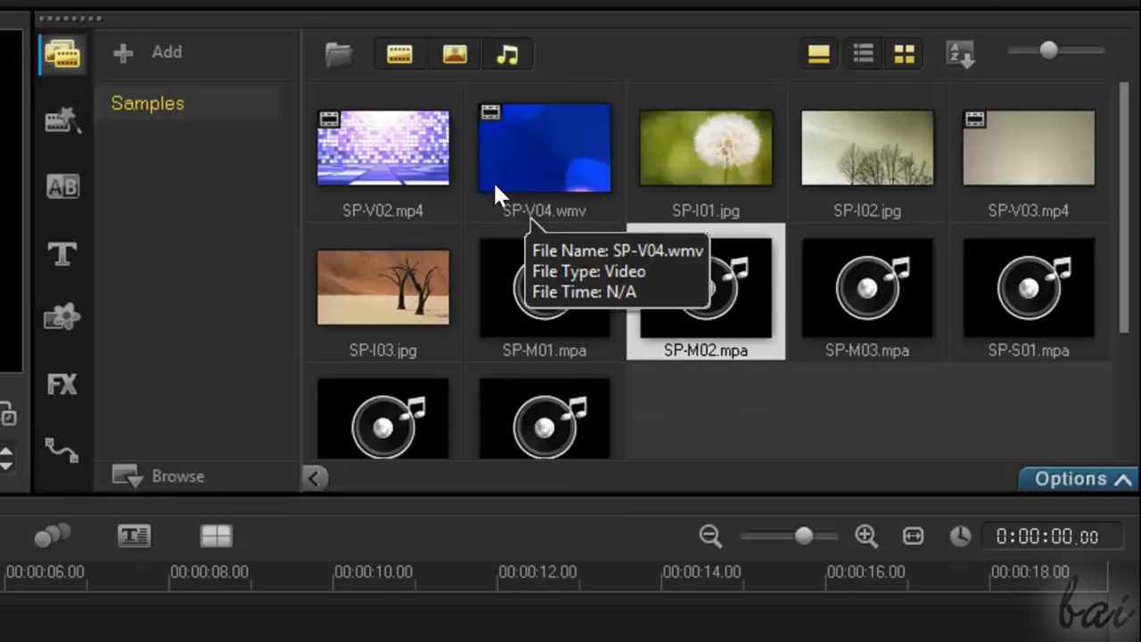
Step: Import Hydrangeas.jpg, great_wall_of_china01673.jpg and the Golden Gate image into the library
left_click(340, 54)
left_click_drag(666, 127, 677, 255)
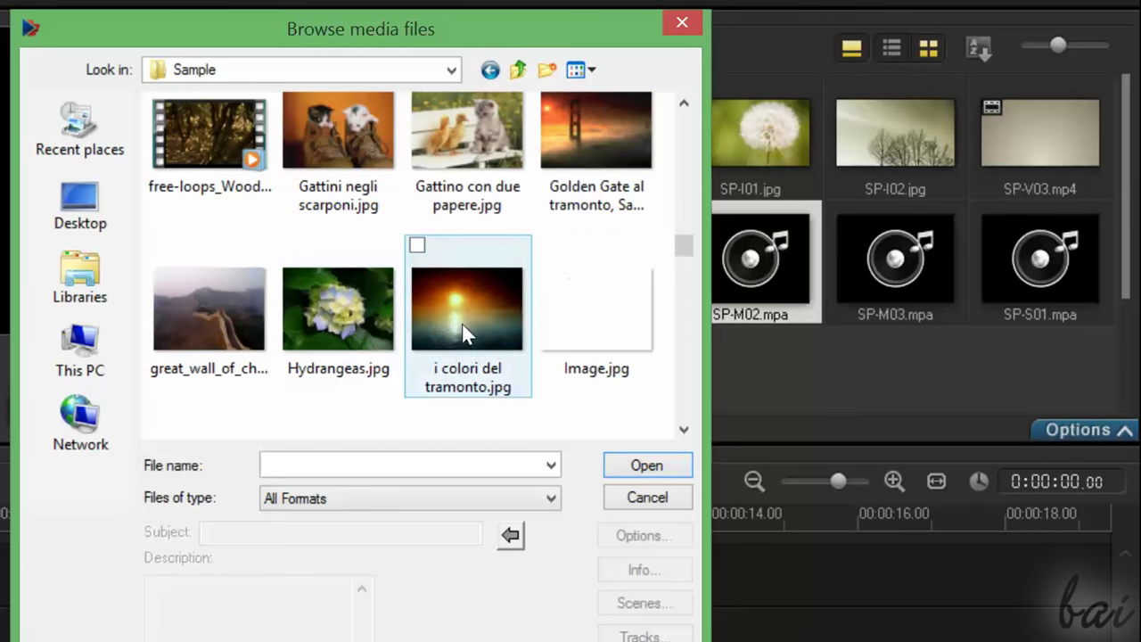
left_click(363, 317)
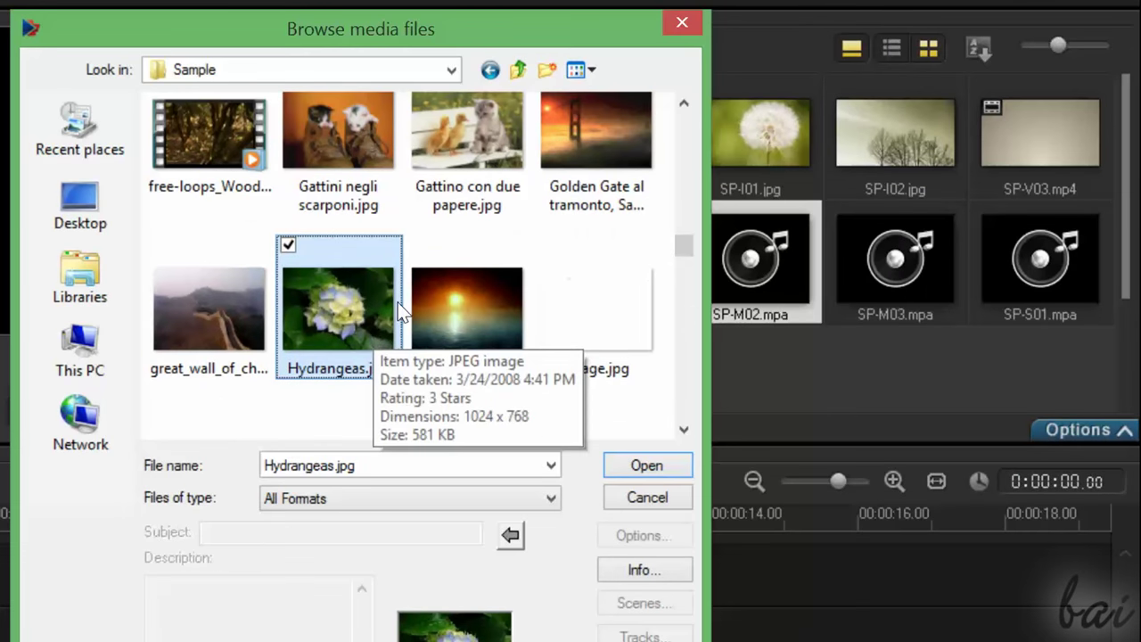
left_click(206, 304, "ctrl")
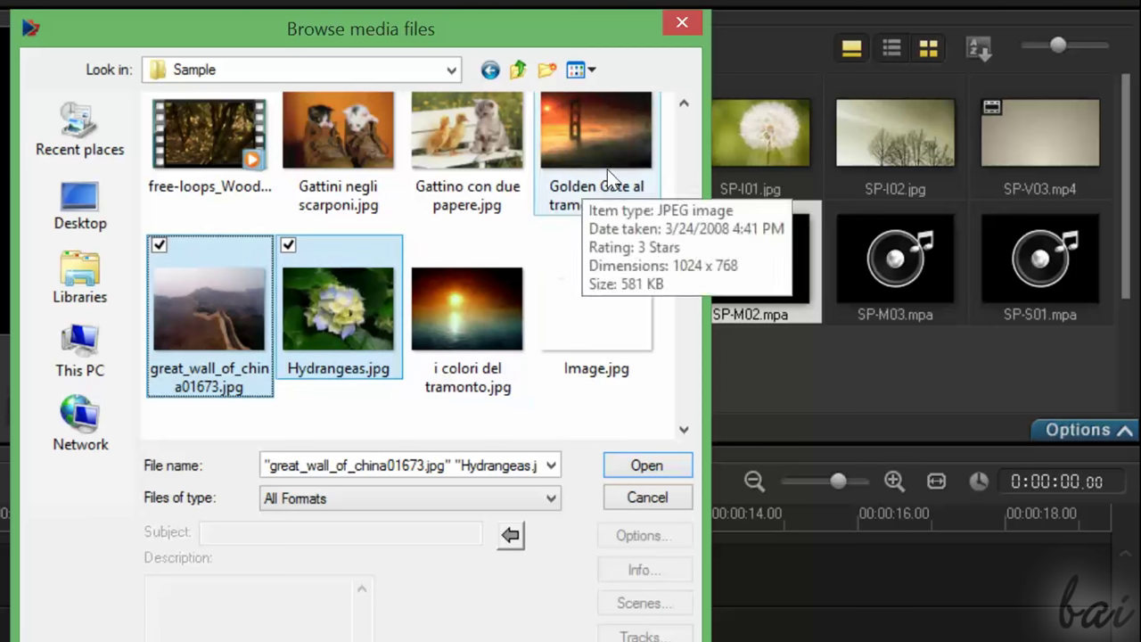
left_click(596, 233, "ctrl")
left_click_drag(686, 254, 668, 372)
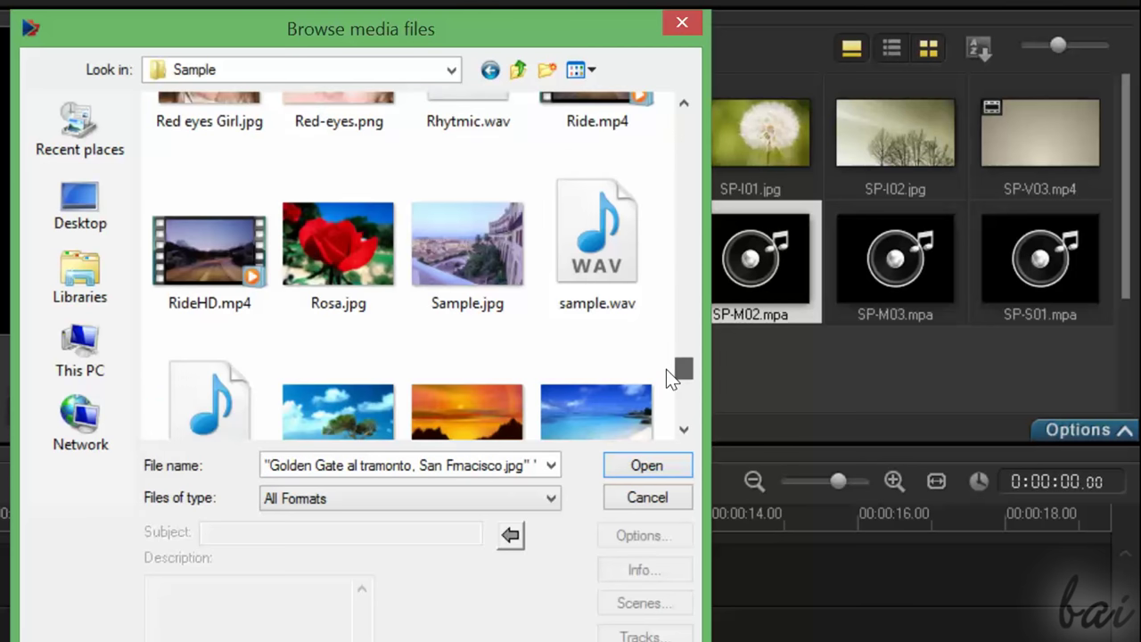
left_click(654, 462)
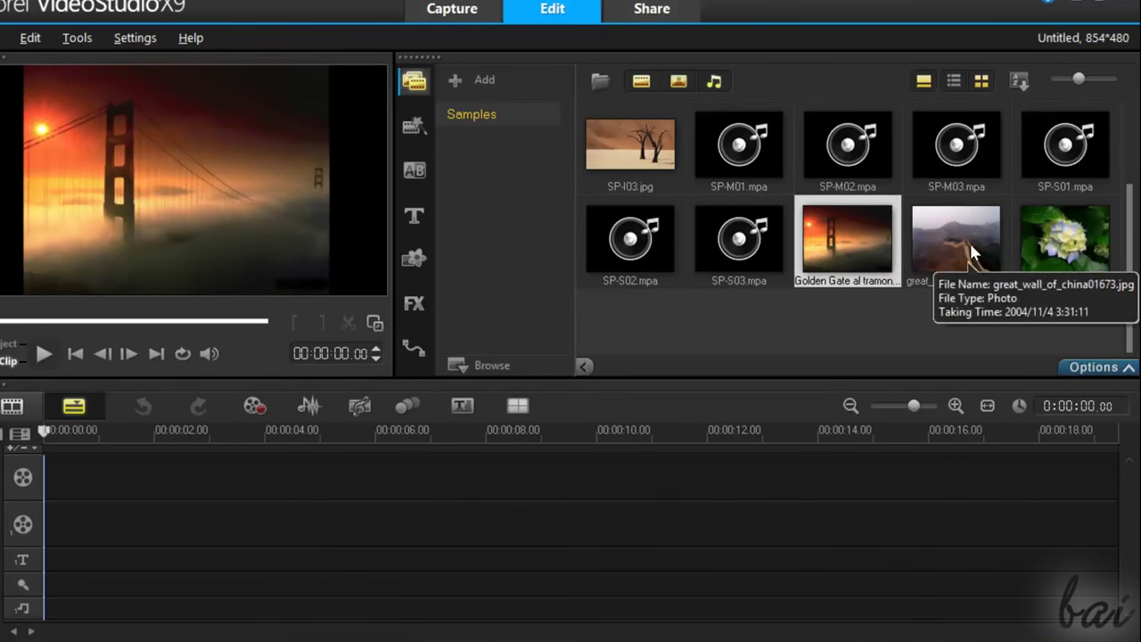
Step: Preview the great wall and Hydrangeas images, then place SP-V03.mp4 at the start of the video track
left_click(914, 263)
left_click(1058, 258)
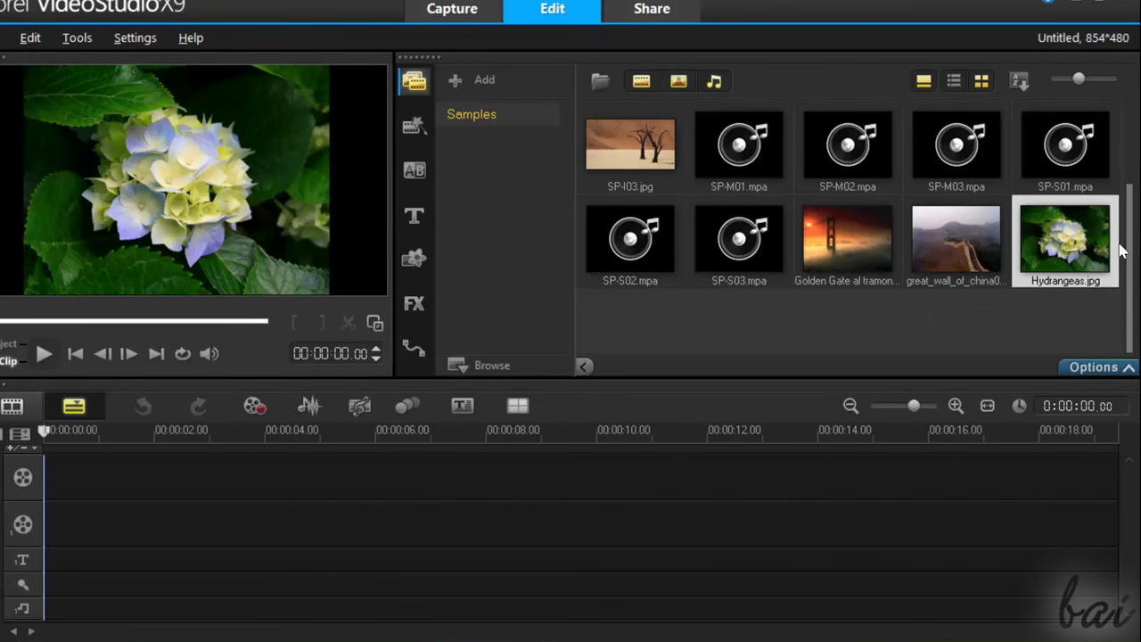
scroll(1128, 256, "up", 2)
left_click(1094, 167)
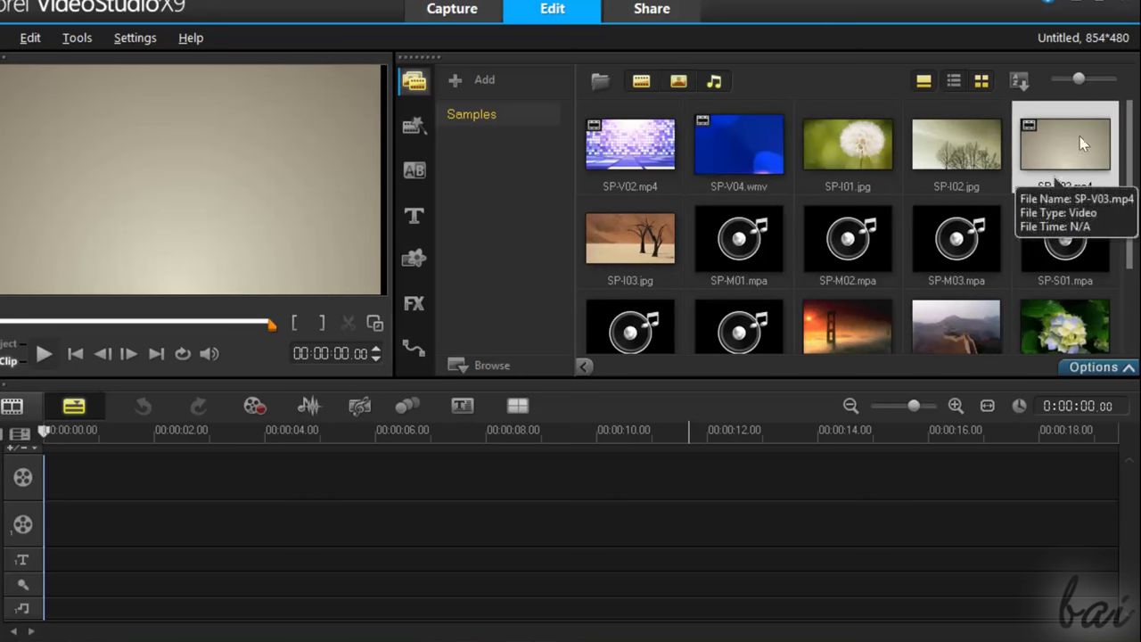
left_click_drag(664, 351, 247, 489)
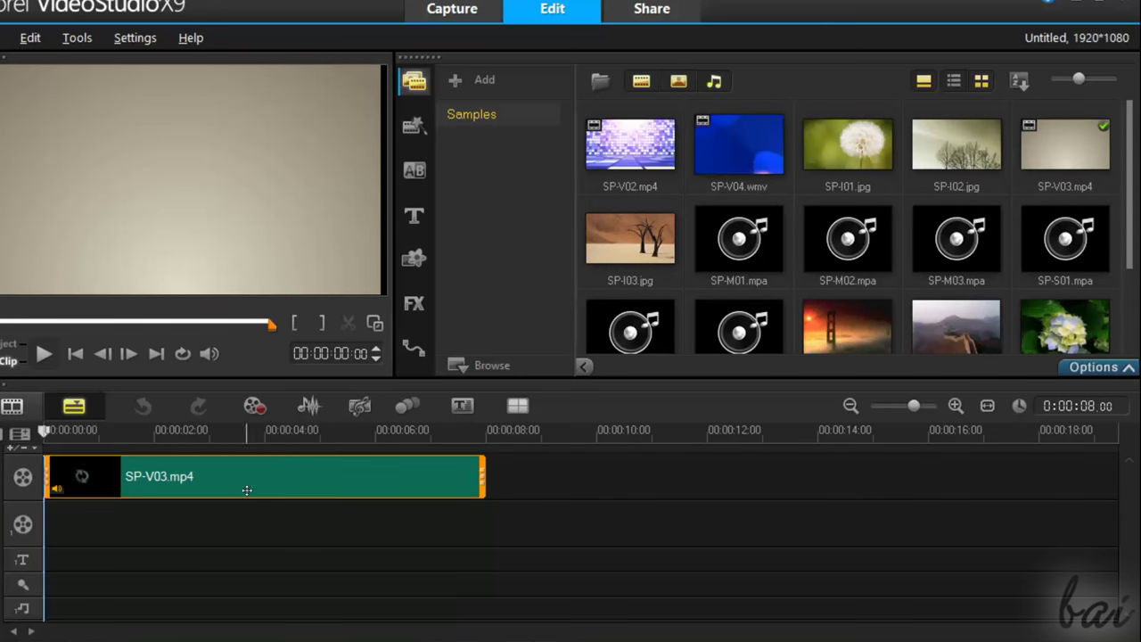
Step: Add Golden Gate and Hydrangeas.jpg after SP-V03.mp4, and SP-M02.mpa to the music track
scroll(847, 259, "down", 1)
left_click(847, 238)
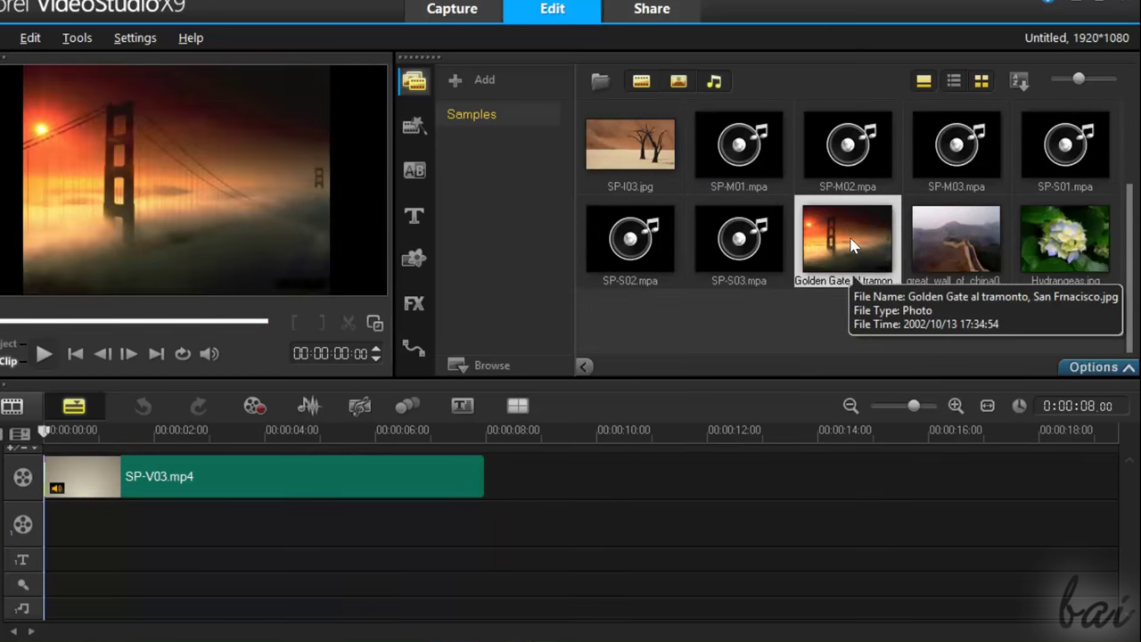
left_click_drag(634, 422, 570, 489)
left_click(1059, 263)
left_click_drag(1059, 263, 706, 477)
left_click_drag(847, 147, 272, 606)
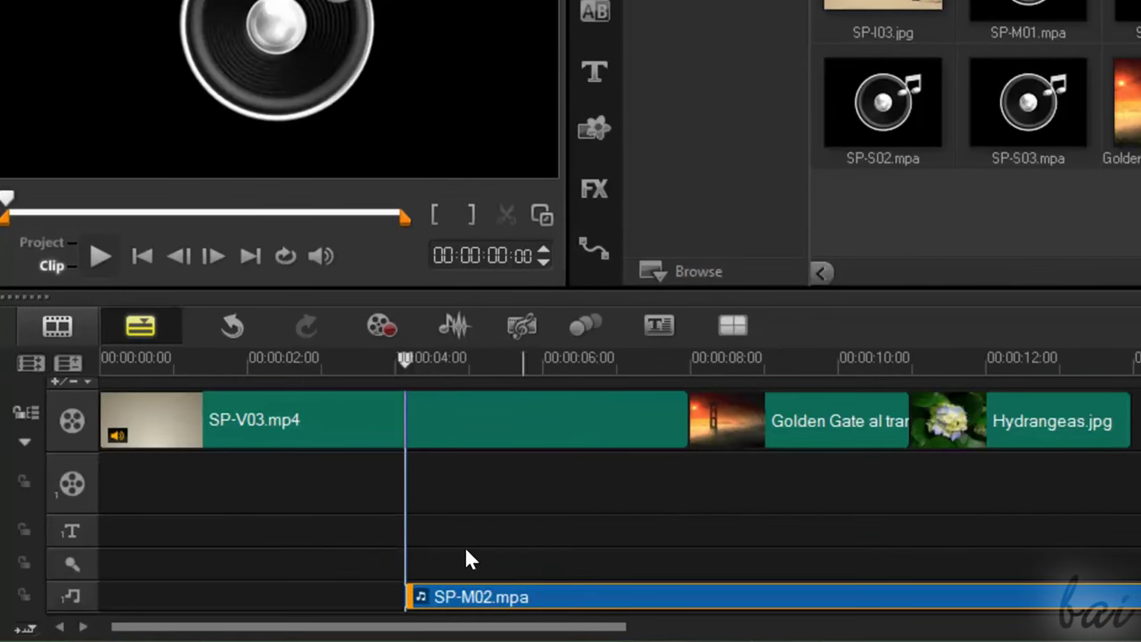
Step: Preview the SP-V03.mp4, Golden Gate and Hydrangeas clips, then select the SP-M02.mpa music clip
left_click(319, 428)
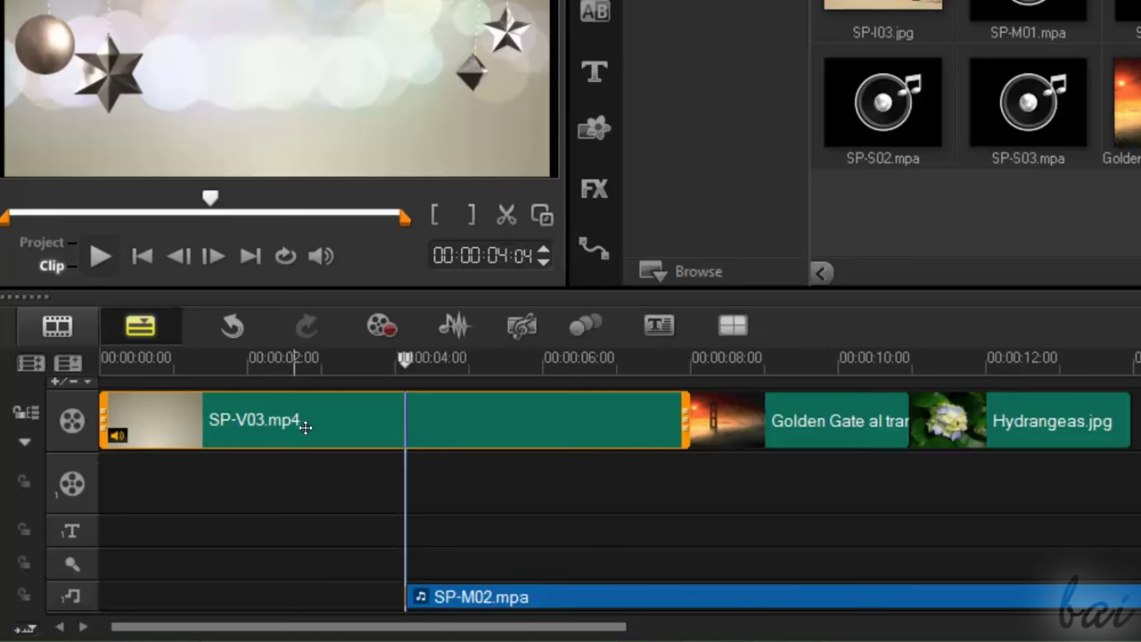
left_click(814, 412)
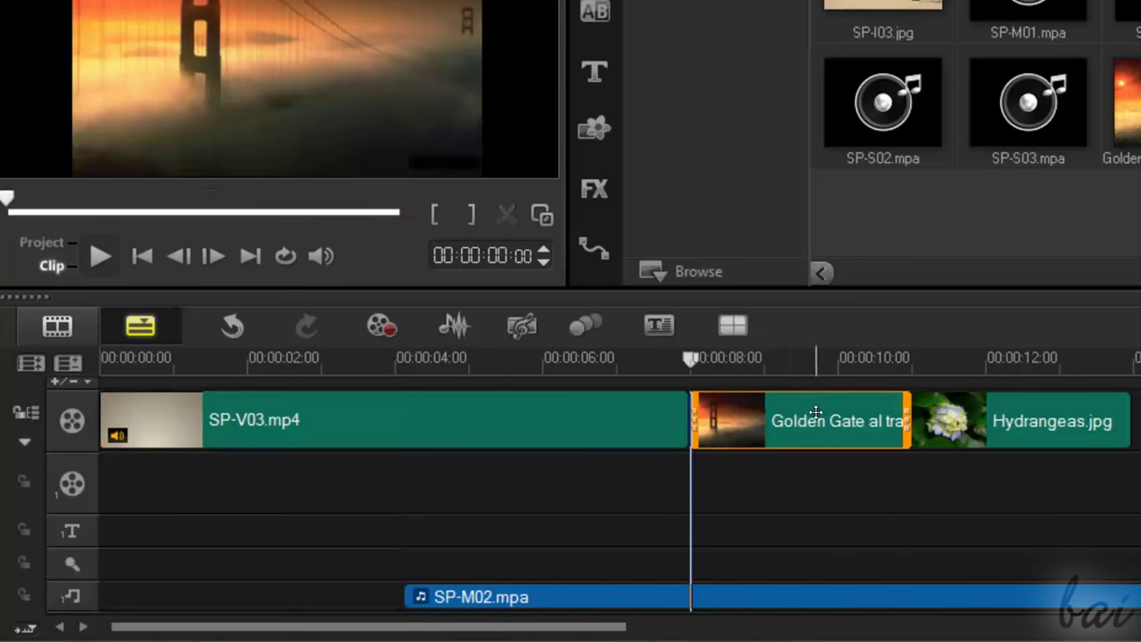
left_click(965, 419)
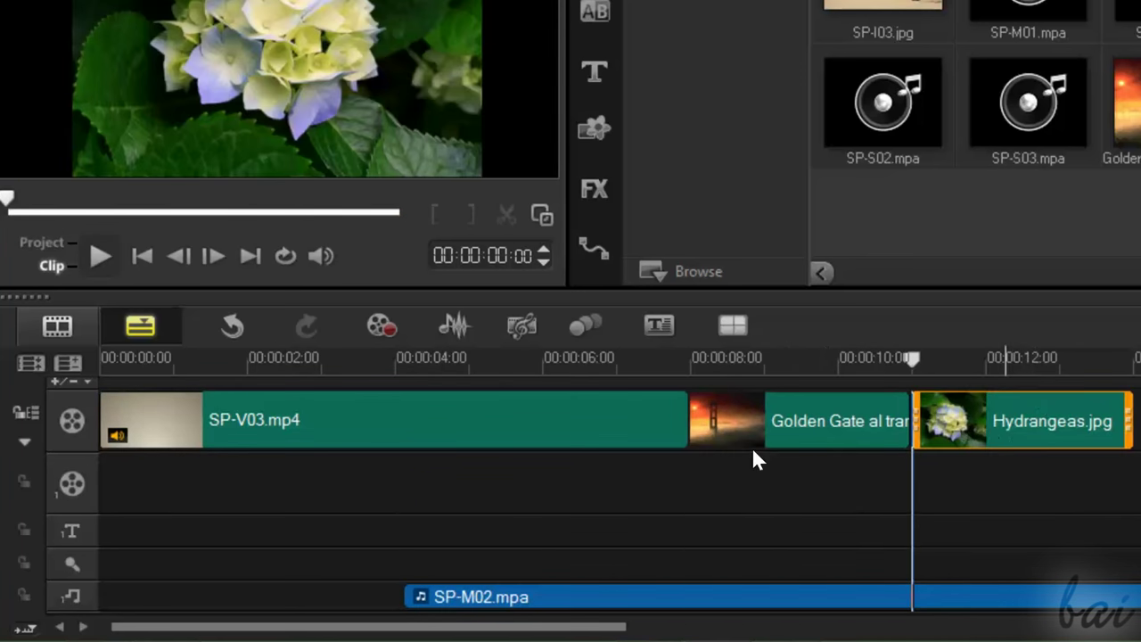
left_click(349, 402)
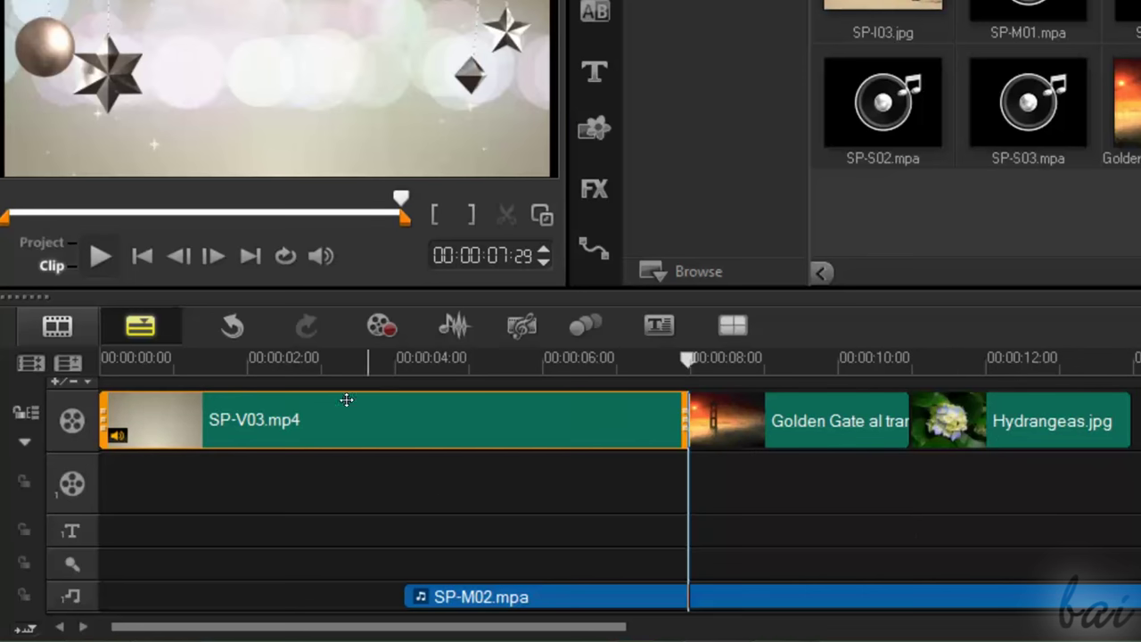
key("Tab")
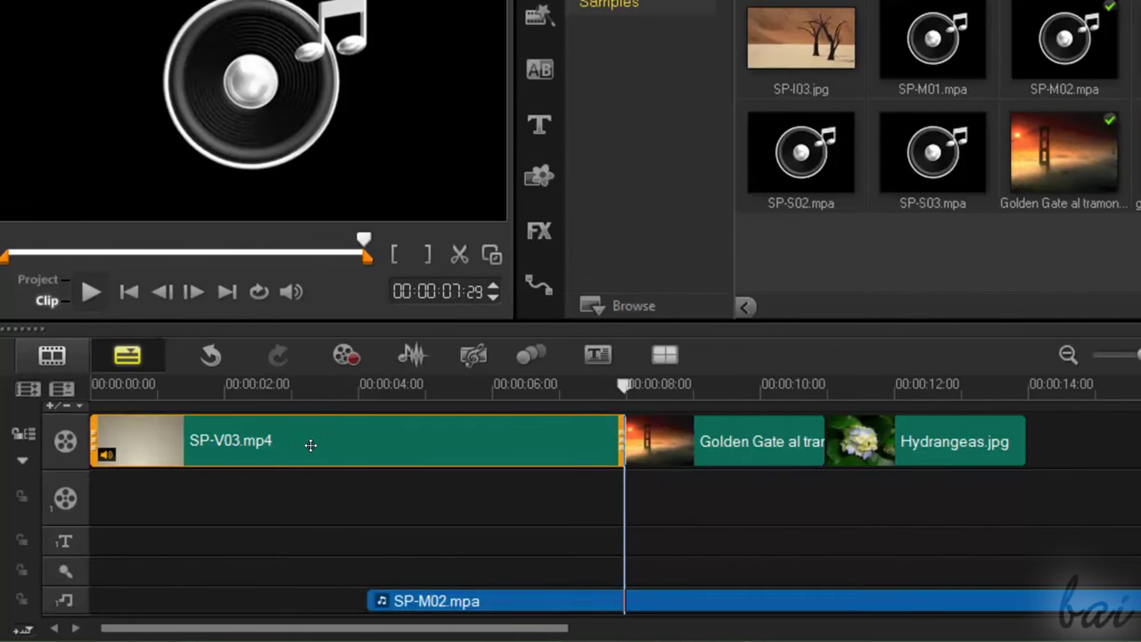
Step: Return SP-V03.mp4 to the timeline start and move the Golden Gate clip onto Overlay Track #1
left_click(339, 447)
left_click_drag(911, 446, 1064, 454)
left_click_drag(667, 465, 414, 448)
left_click_drag(540, 440, 314, 496)
left_click(751, 427)
left_click_drag(749, 435, 312, 495)
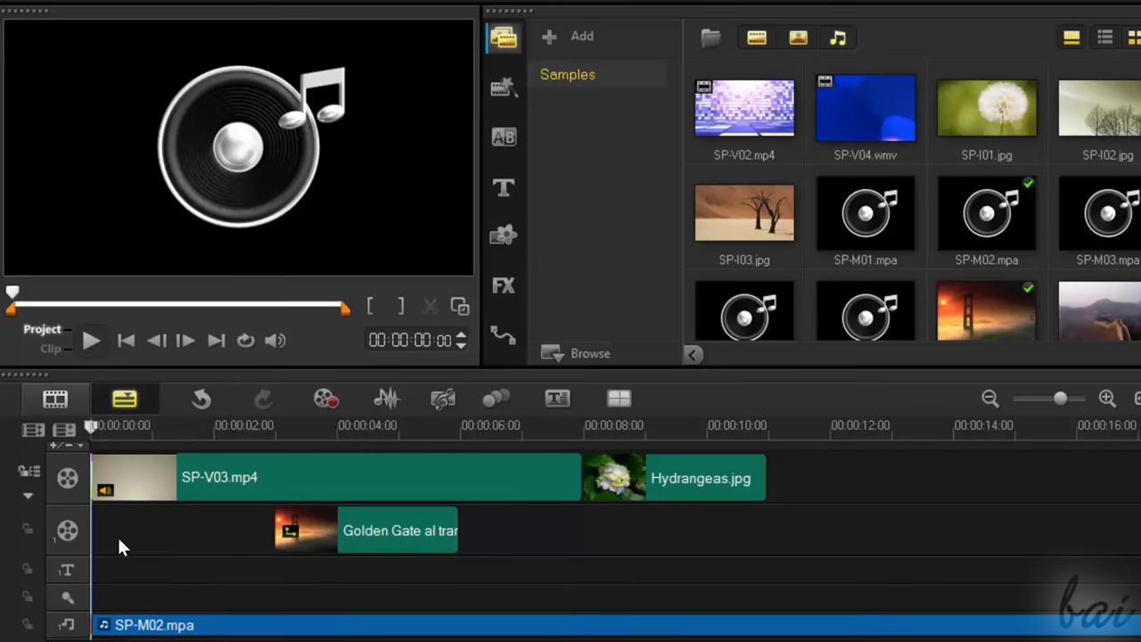
left_click(117, 535)
left_click_drag(108, 430, 93, 430)
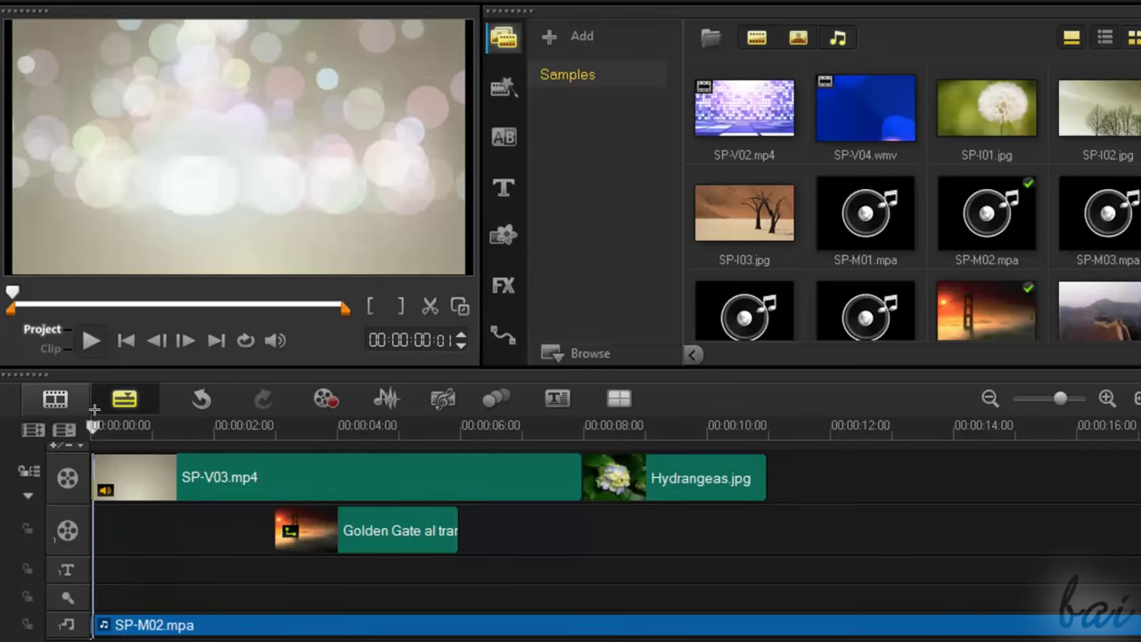
left_click(91, 341)
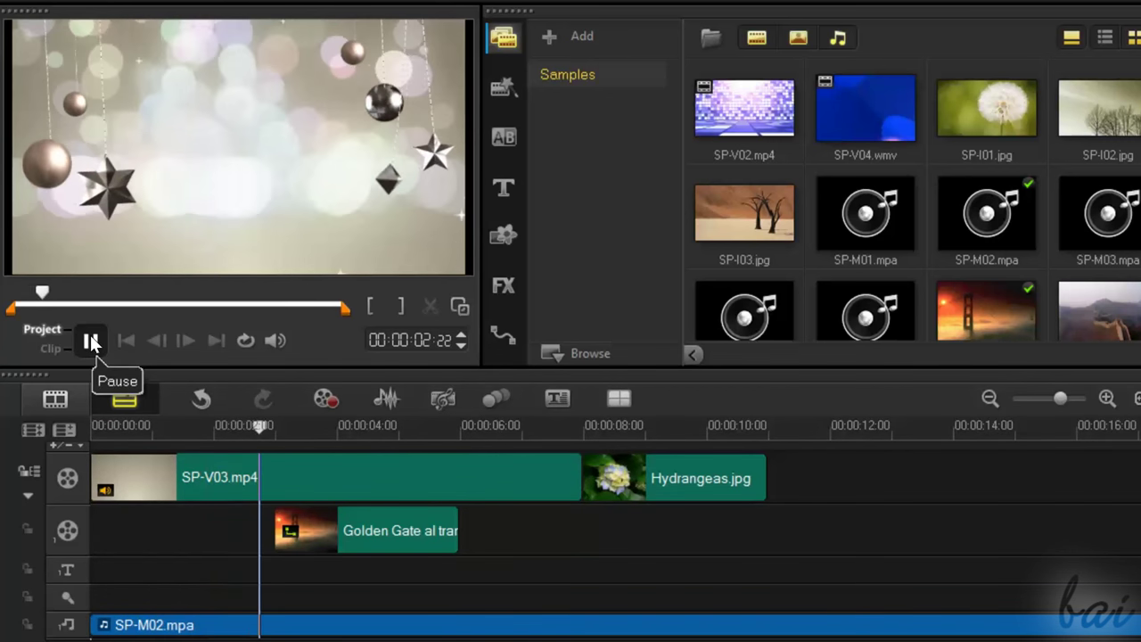
key("Home")
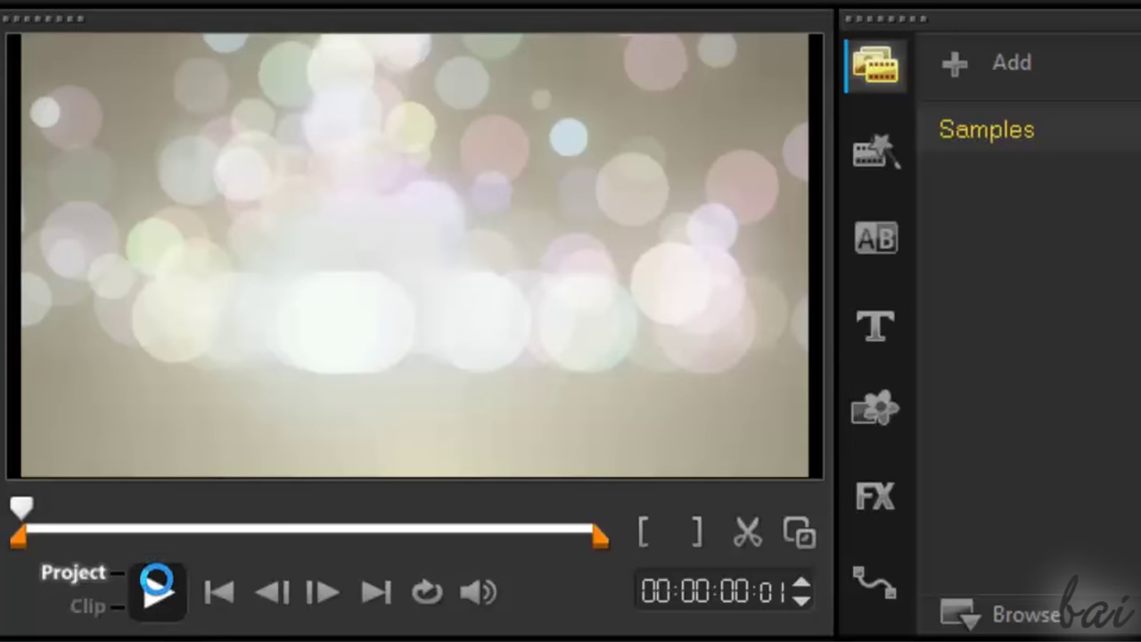
left_click(91, 340)
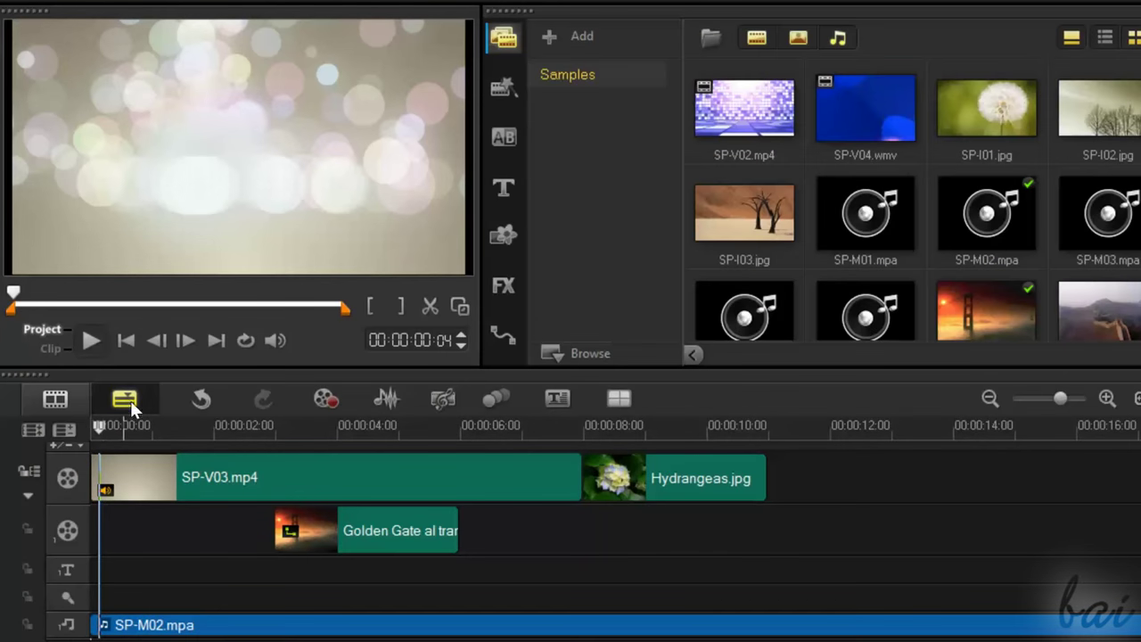
left_click_drag(99, 426, 276, 426)
left_click_drag(370, 428, 213, 426)
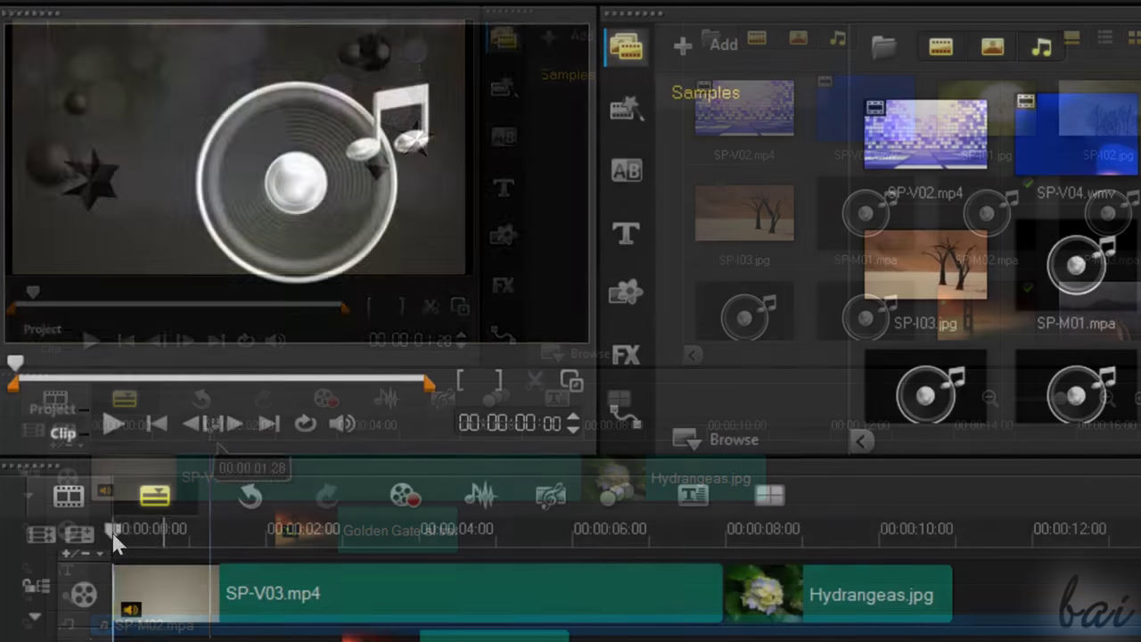
left_click_drag(114, 543, 453, 531)
mouse_move(552, 533)
left_mouse_down()
mouse_move(809, 537)
mouse_move(547, 532)
left_mouse_up()
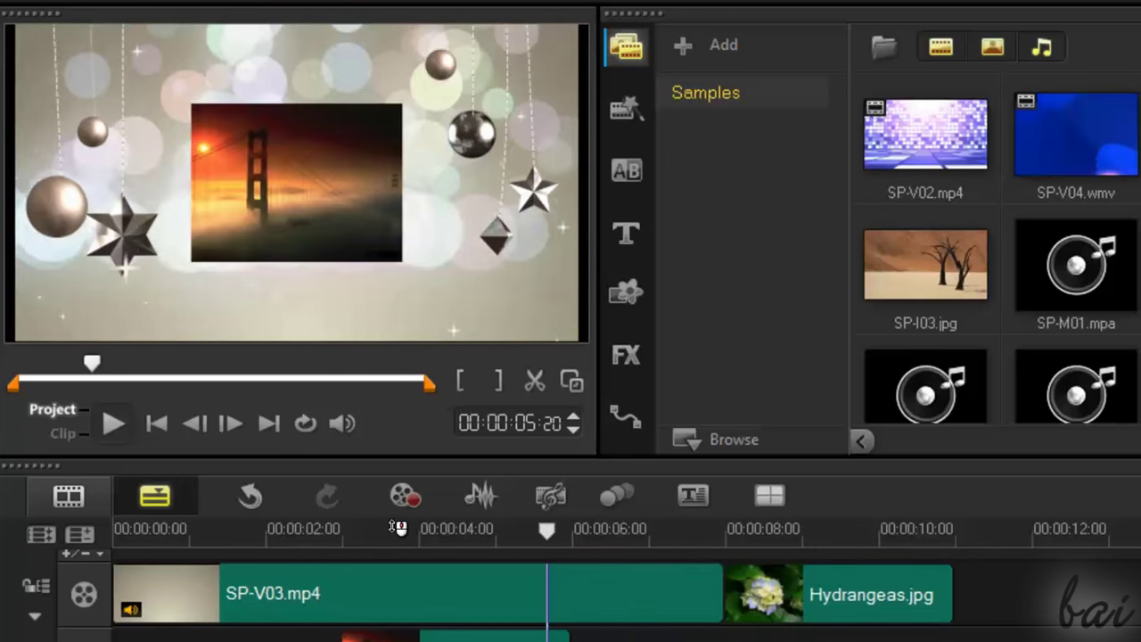
left_click(266, 532)
left_click(268, 530)
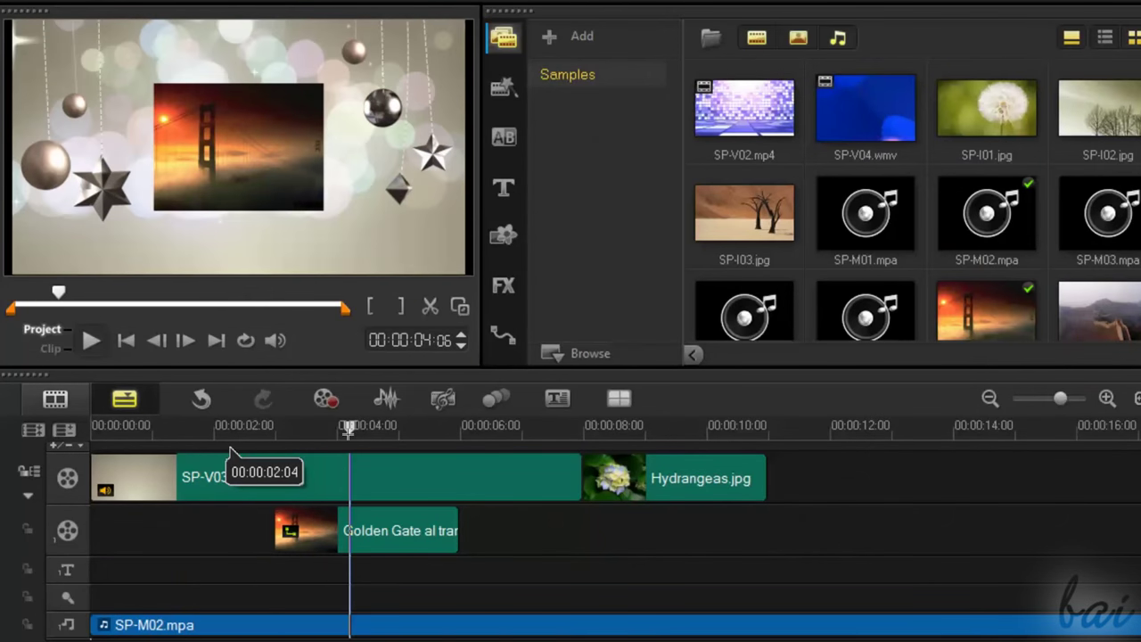
scroll(232, 452, "up", 10)
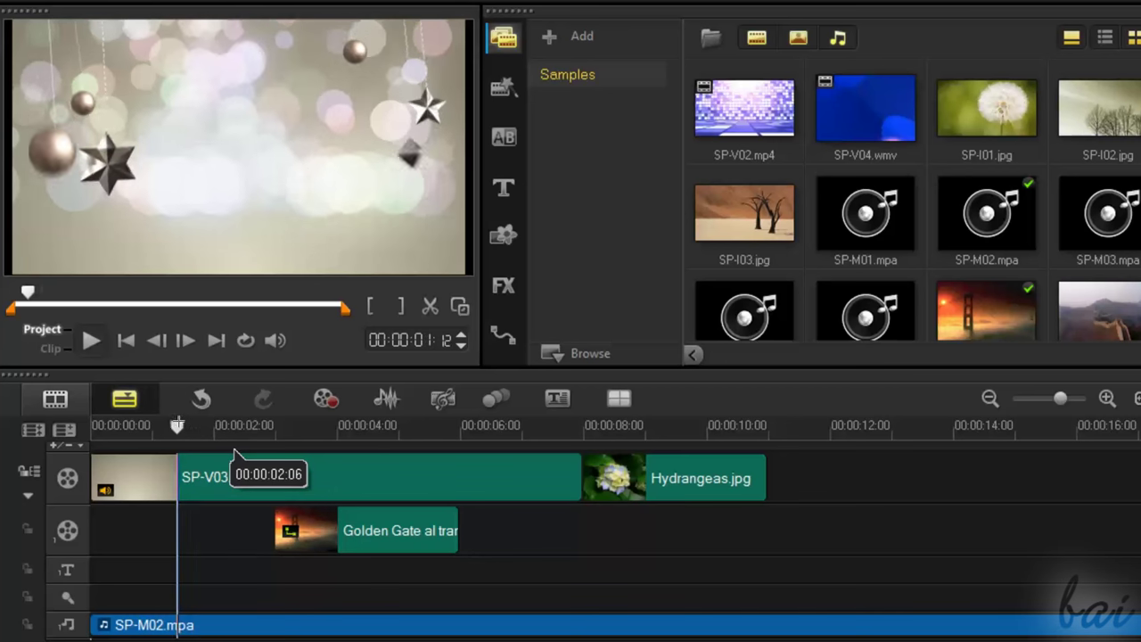
scroll(234, 451, "down", 2)
scroll(234, 452, "up", 2)
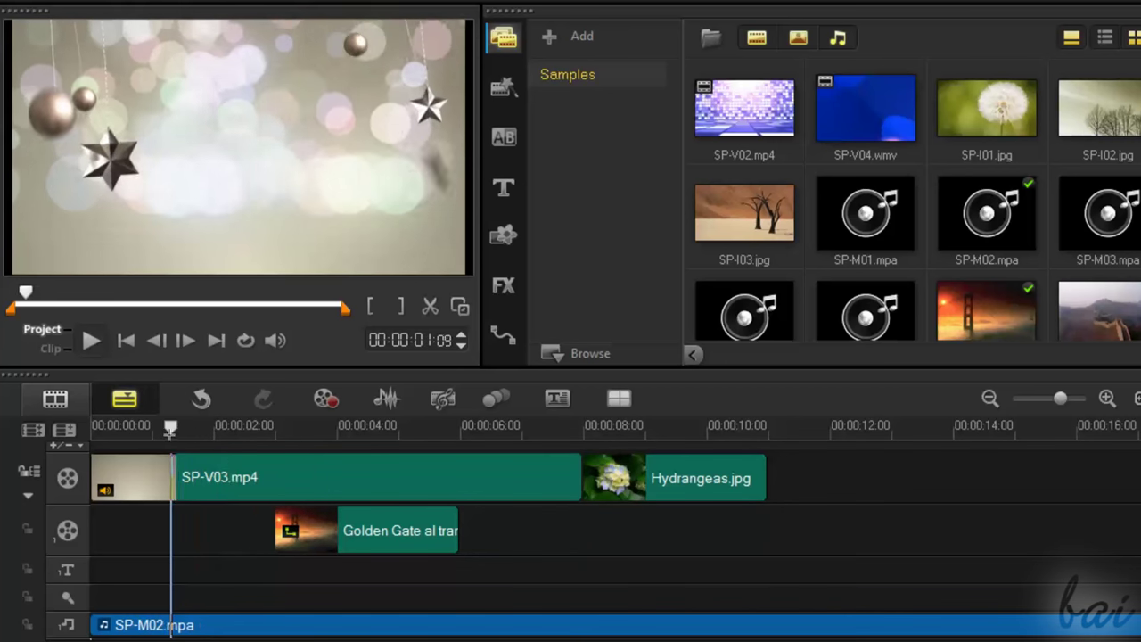
scroll(163, 457, "up", 1)
scroll(163, 457, "down", 4)
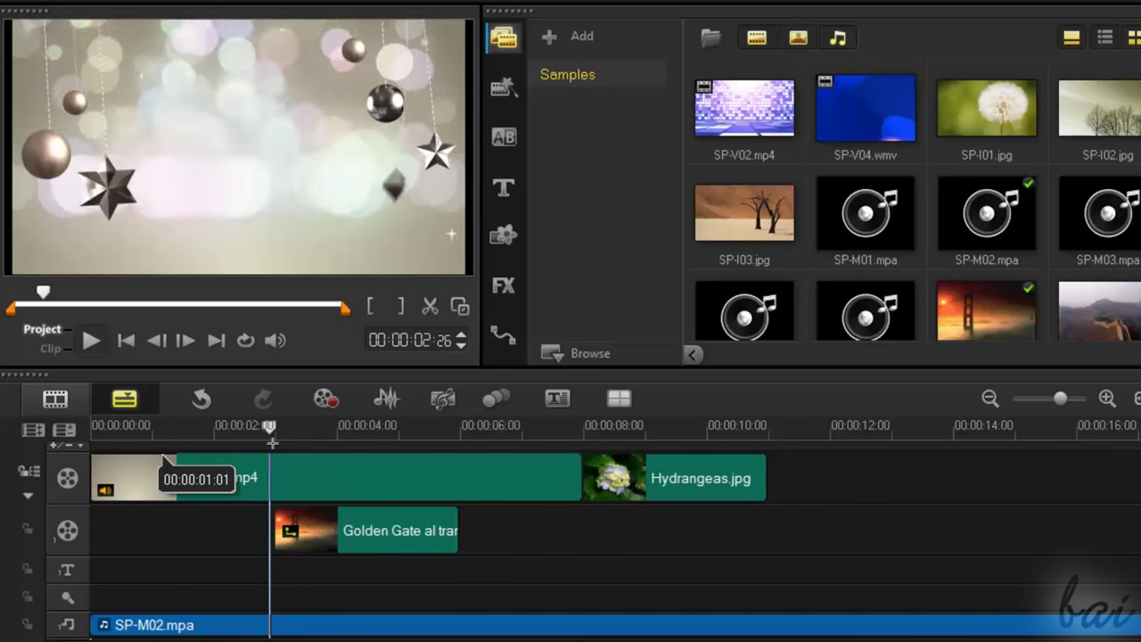
scroll(163, 457, "down", 10)
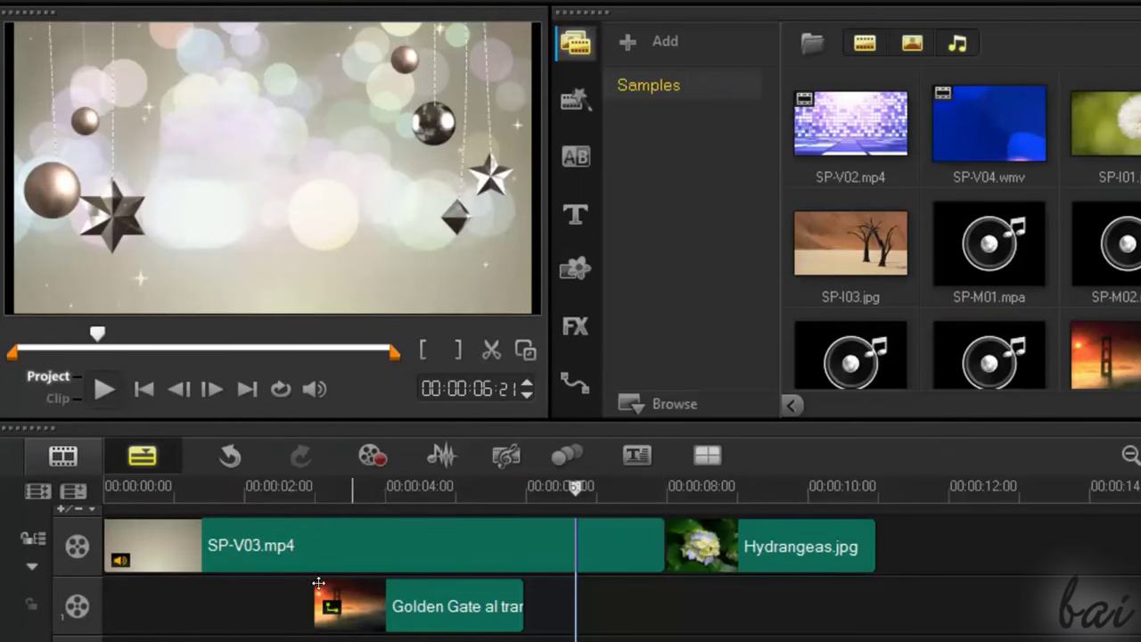
left_click(188, 545)
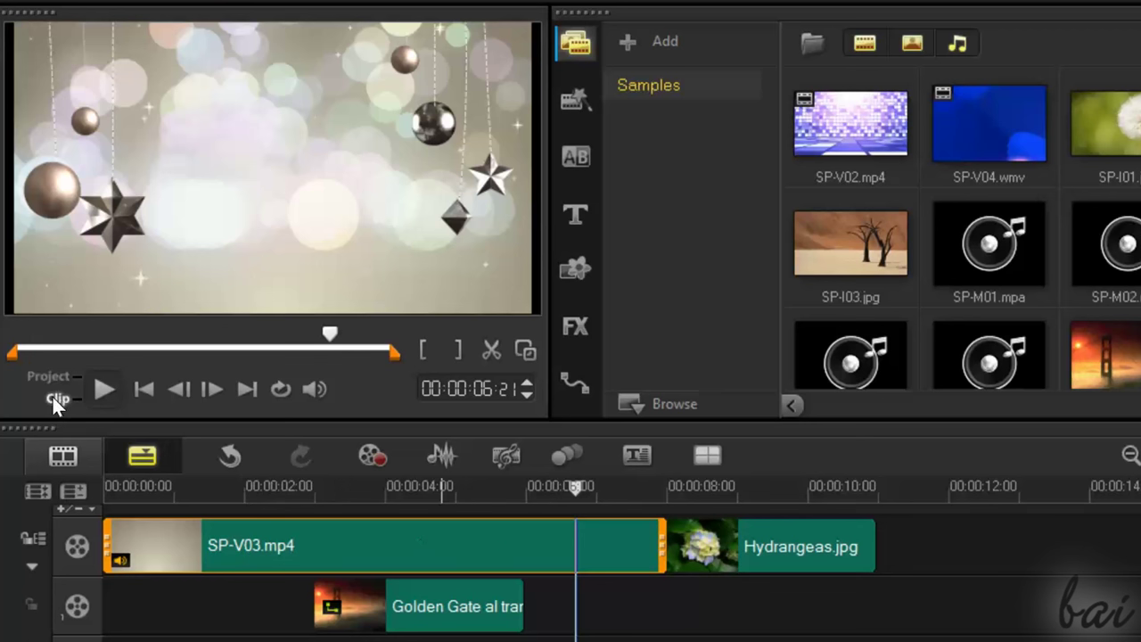
Step: Play SP-V03.mp4 alone in Clip mode, then switch the Player back to Project mode
left_click(102, 389)
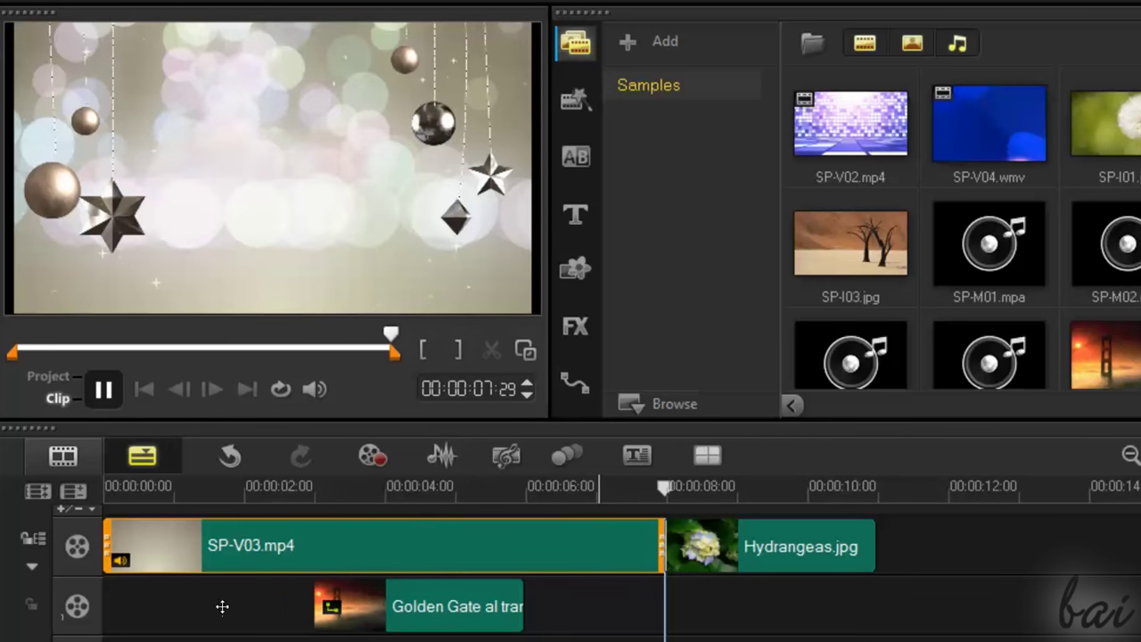
left_click(222, 606)
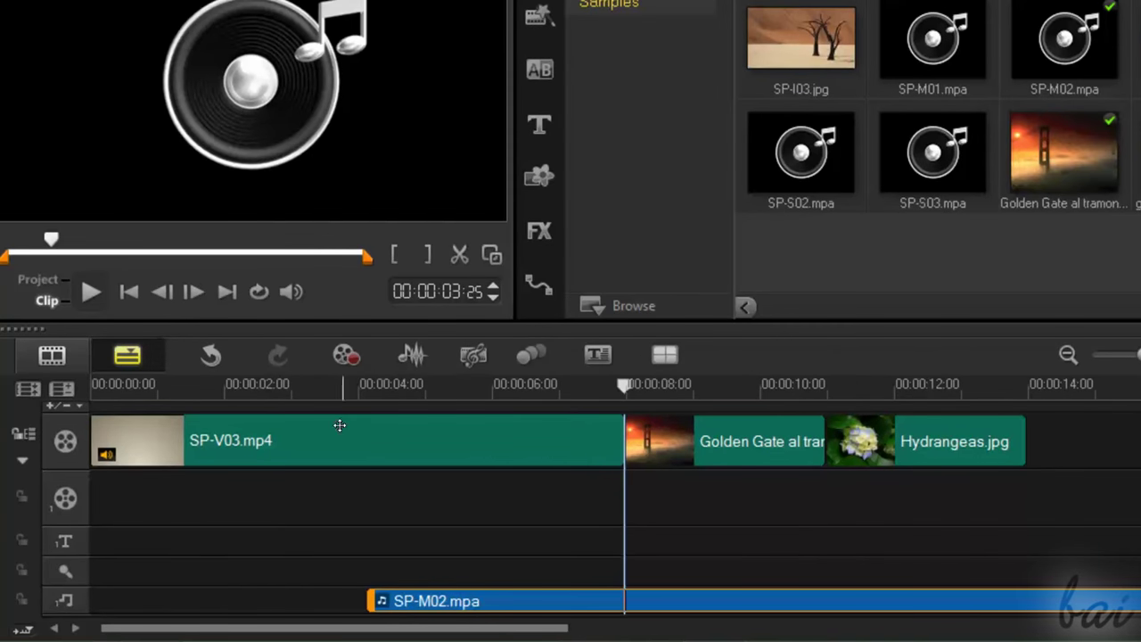
left_click(279, 440)
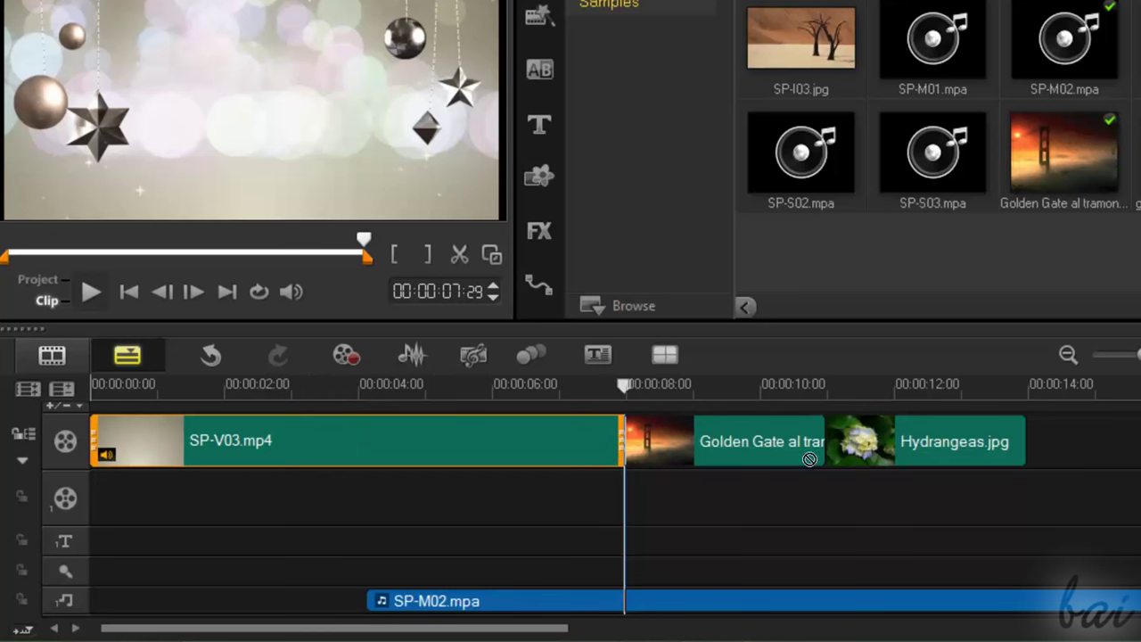
left_click_drag(911, 446, 1092, 441)
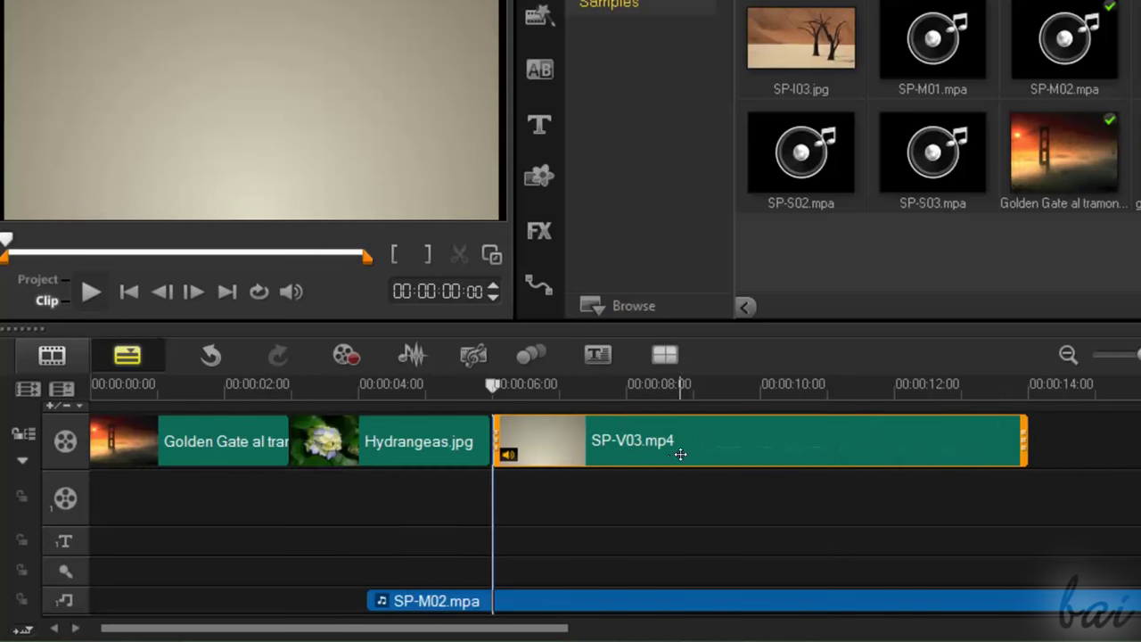
left_click_drag(680, 454, 414, 449)
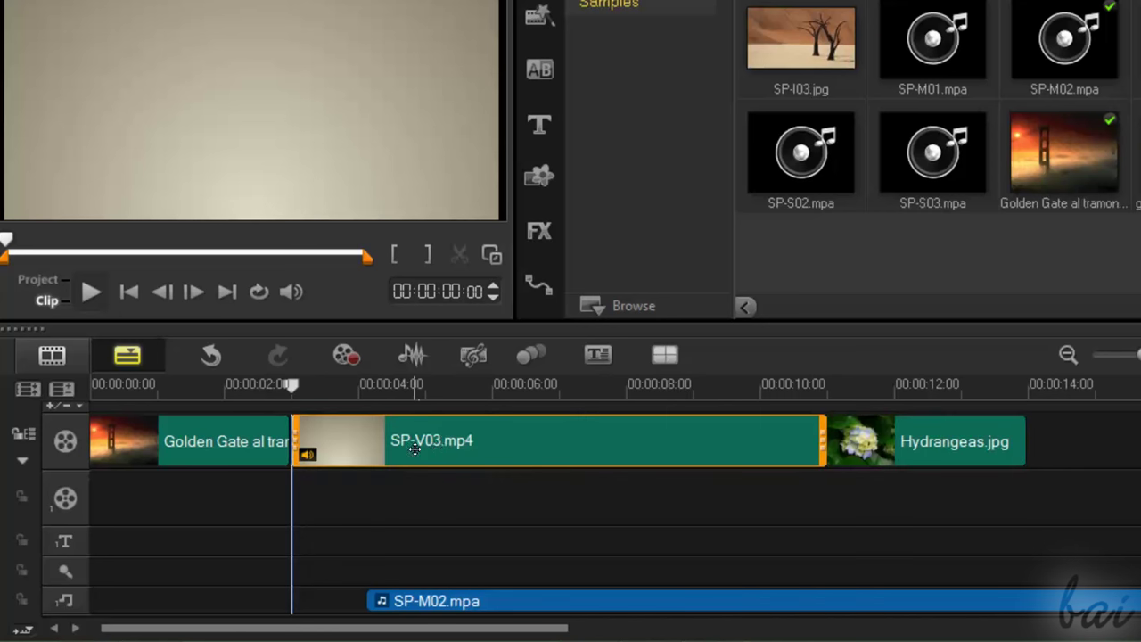
left_click_drag(540, 441, 320, 444)
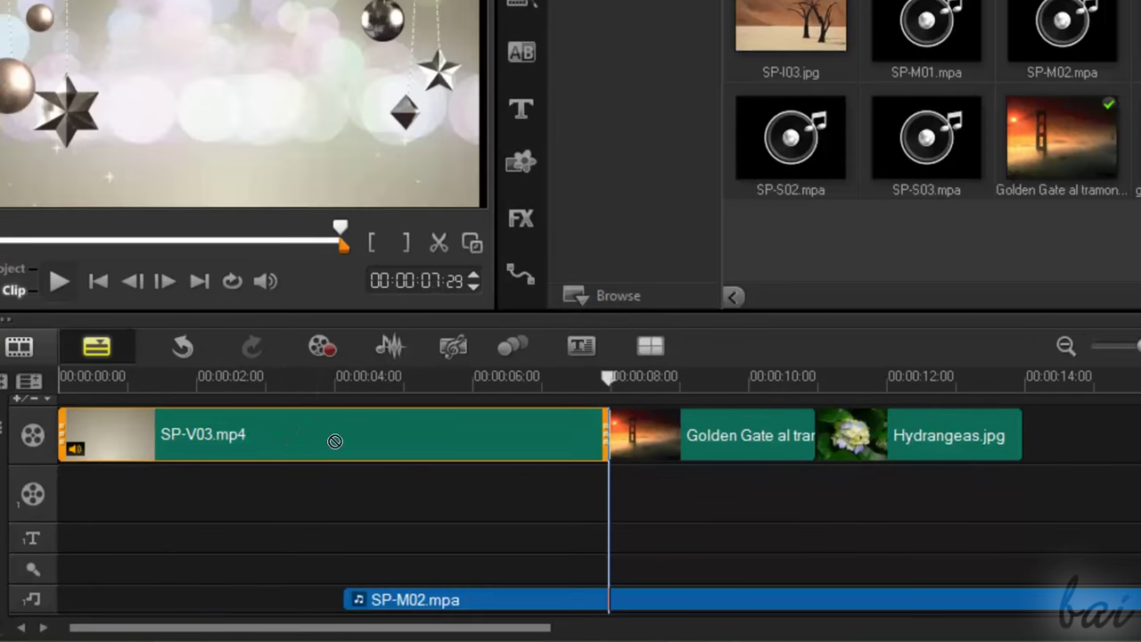
left_click_drag(874, 450, 1131, 435)
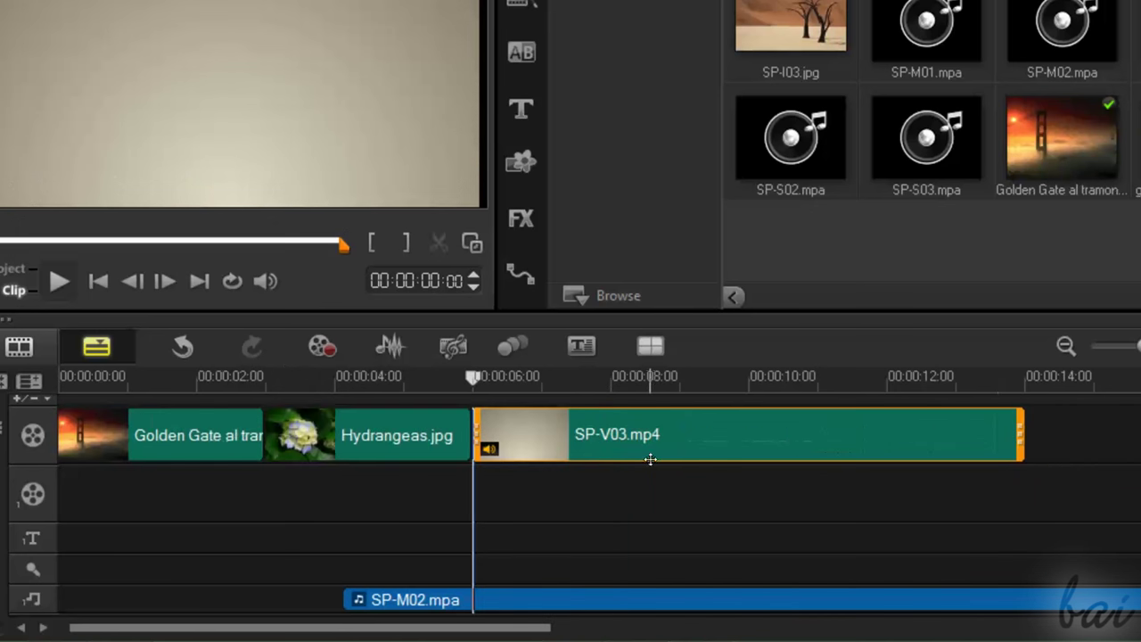
left_click_drag(649, 459, 320, 486)
left_click(773, 432)
Step: Move the Golden Gate clip onto the overlay track, starting at 00:00:03:22
left_click_drag(733, 433, 510, 479)
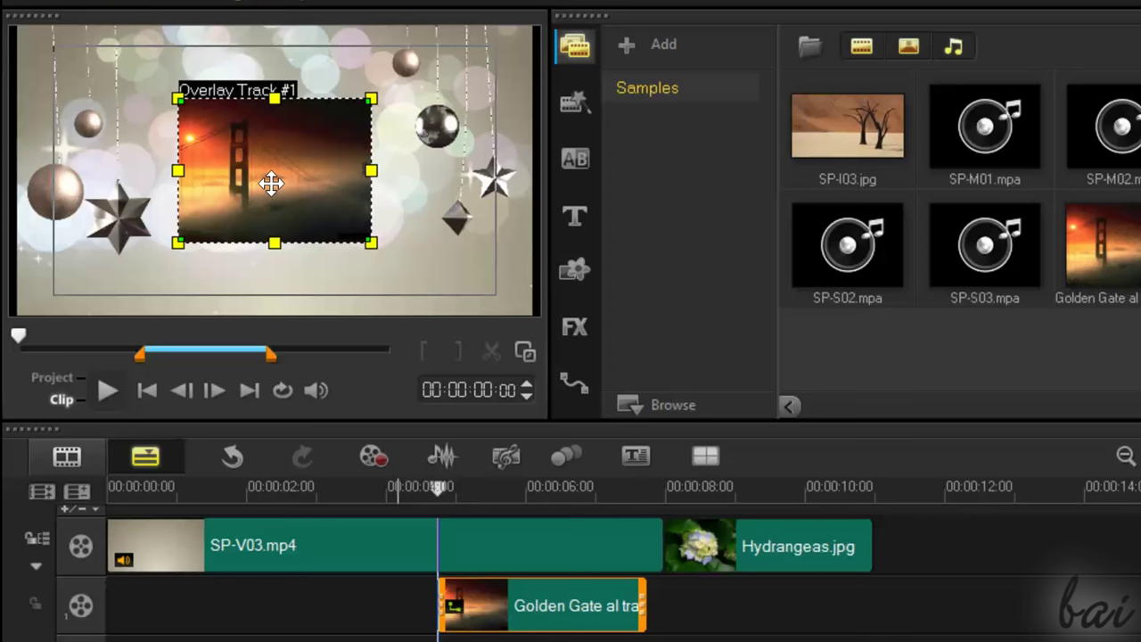
left_click_drag(272, 183, 247, 148)
left_click_drag(565, 605, 493, 611)
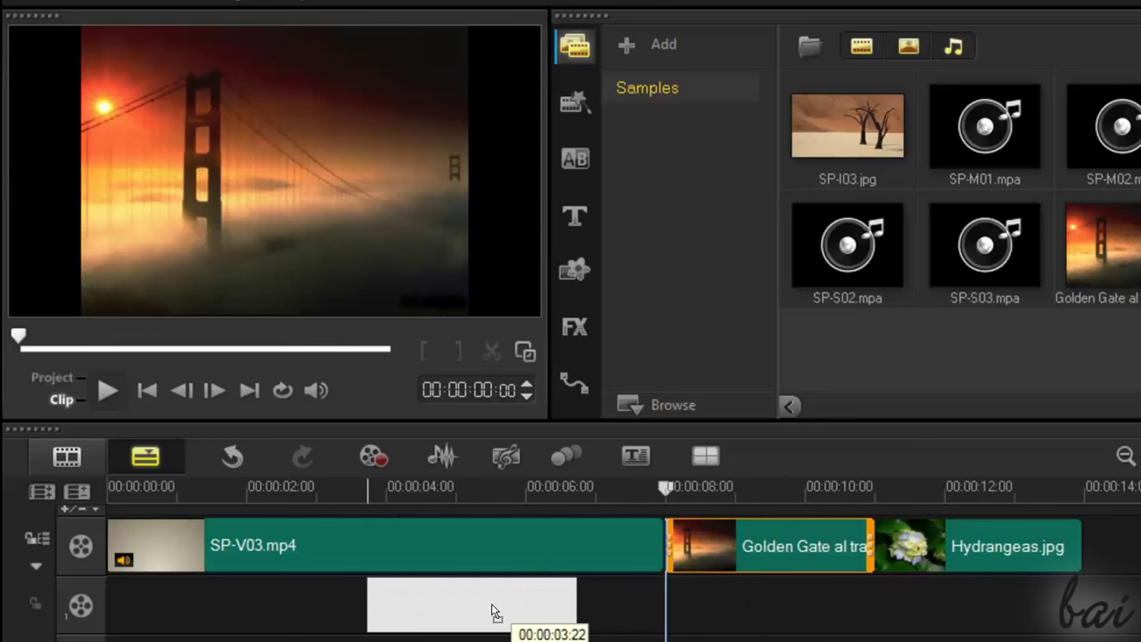
left_click_drag(492, 606, 354, 607)
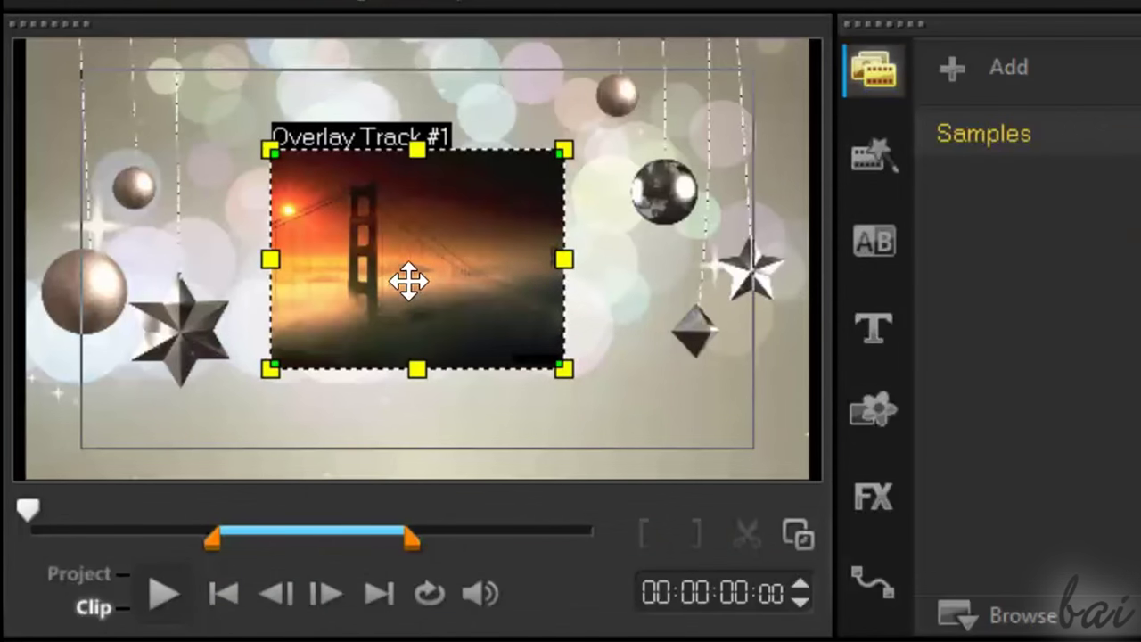
Step: Move, enlarge and skew the overlay image, then undo the triangular distortion and the previous move
left_click_drag(412, 279, 377, 216)
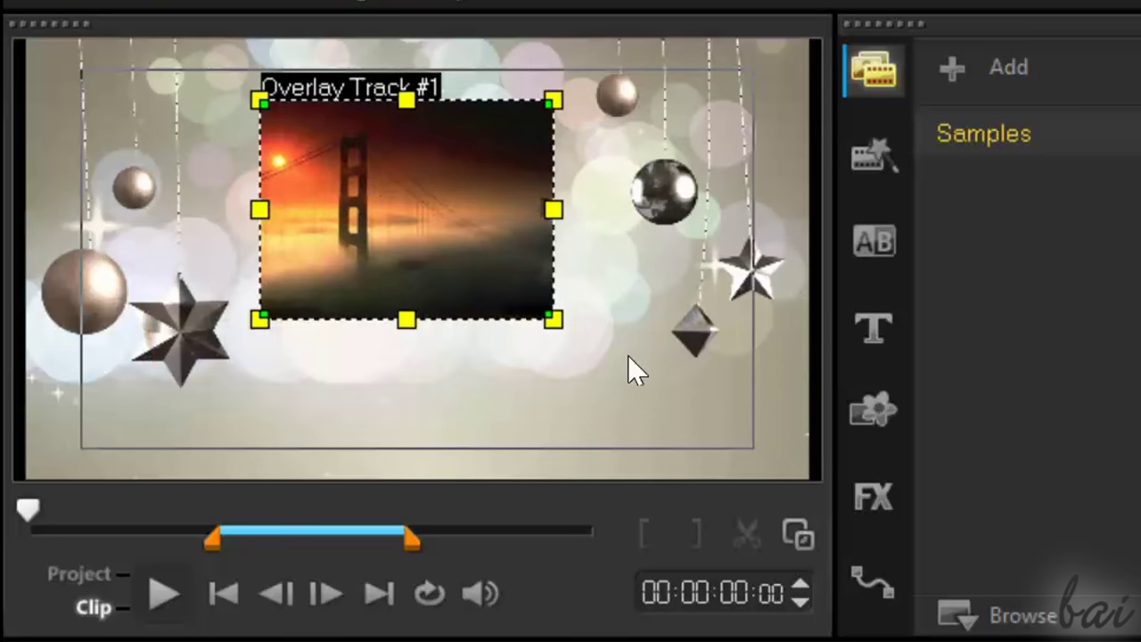
left_click_drag(553, 319, 733, 455)
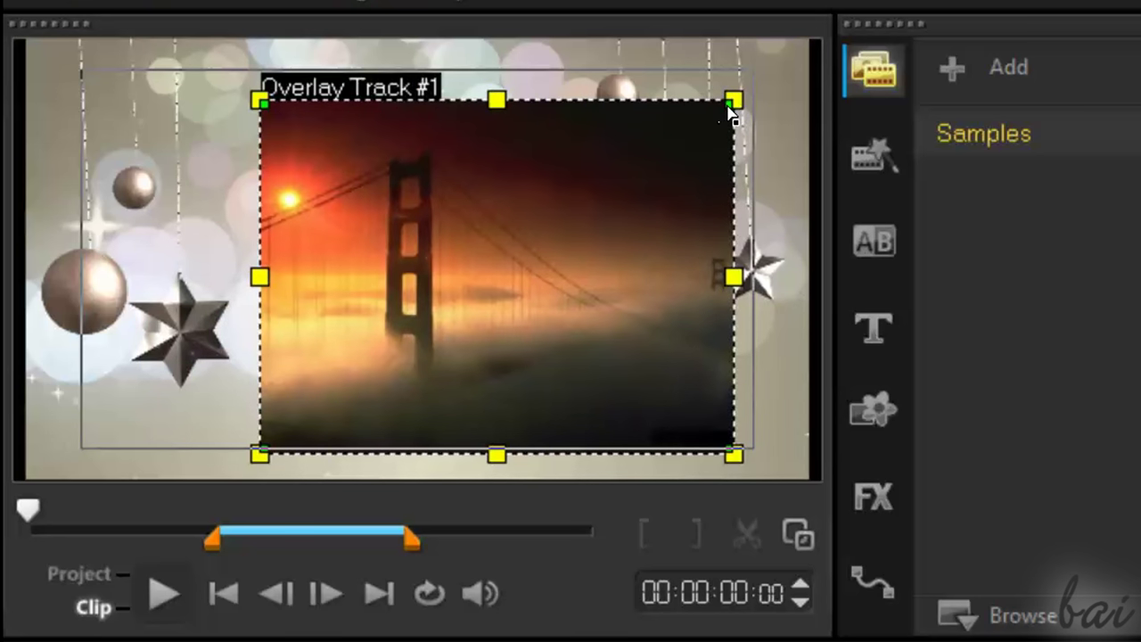
left_click_drag(725, 114, 519, 259)
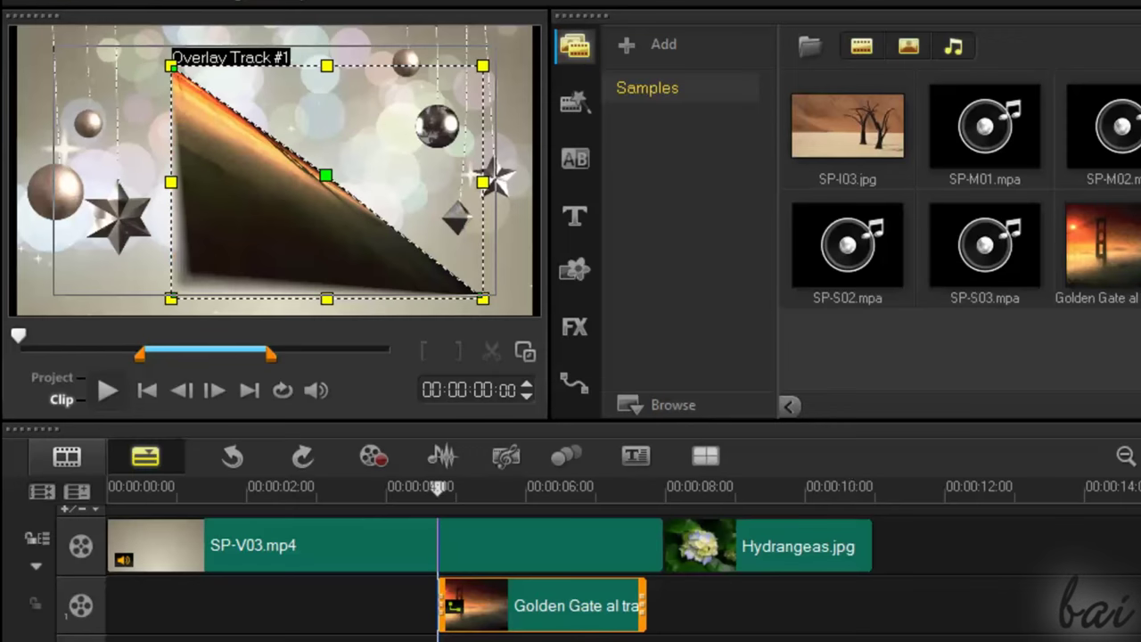
key("ctrl+z")
key("ctrl+z")
key("ctrl+z")
key("ctrl+z")
key("ctrl+z")
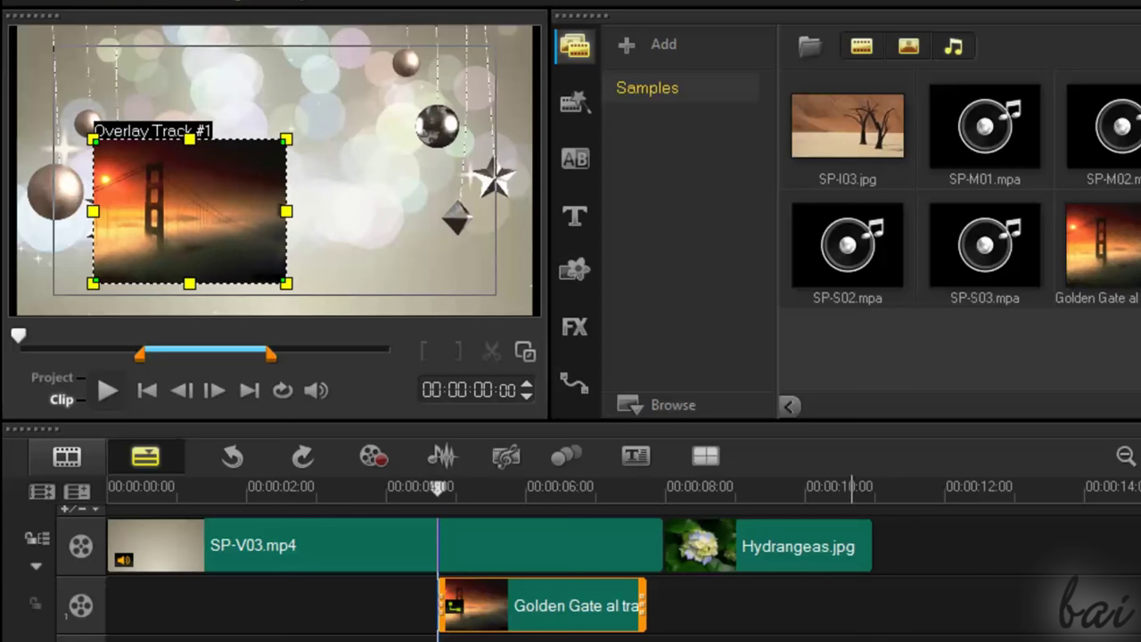
key("ctrl+z")
key("ctrl+y")
key("ctrl+y")
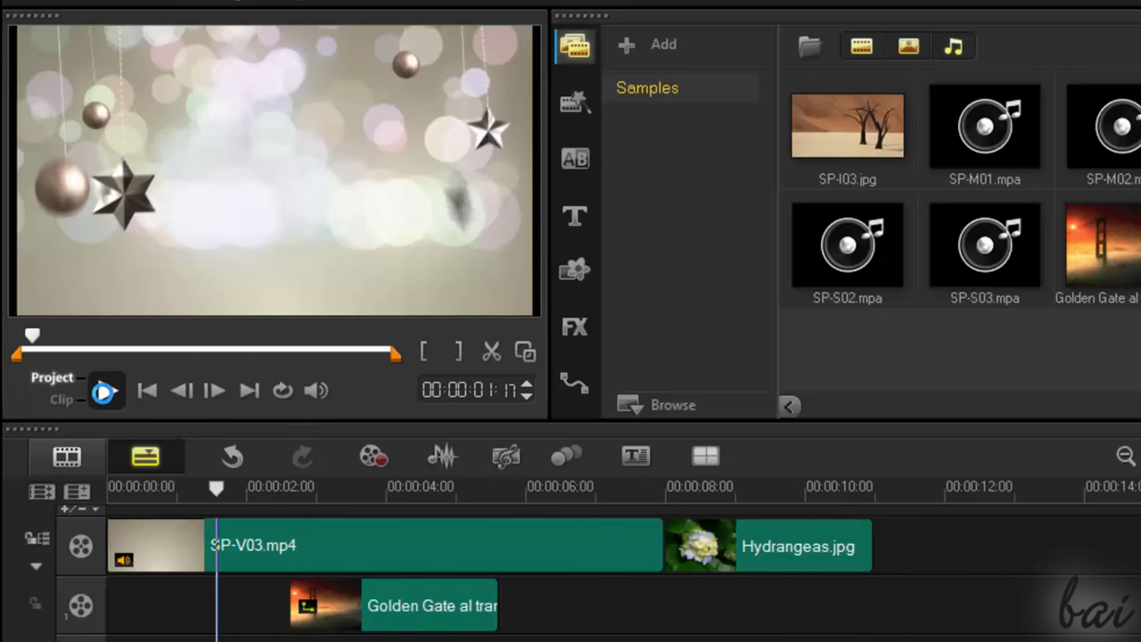
Step: Move the Golden Gate overlay earlier, adjust its length, and trim the end of SP-V03.mp4
left_click(102, 391)
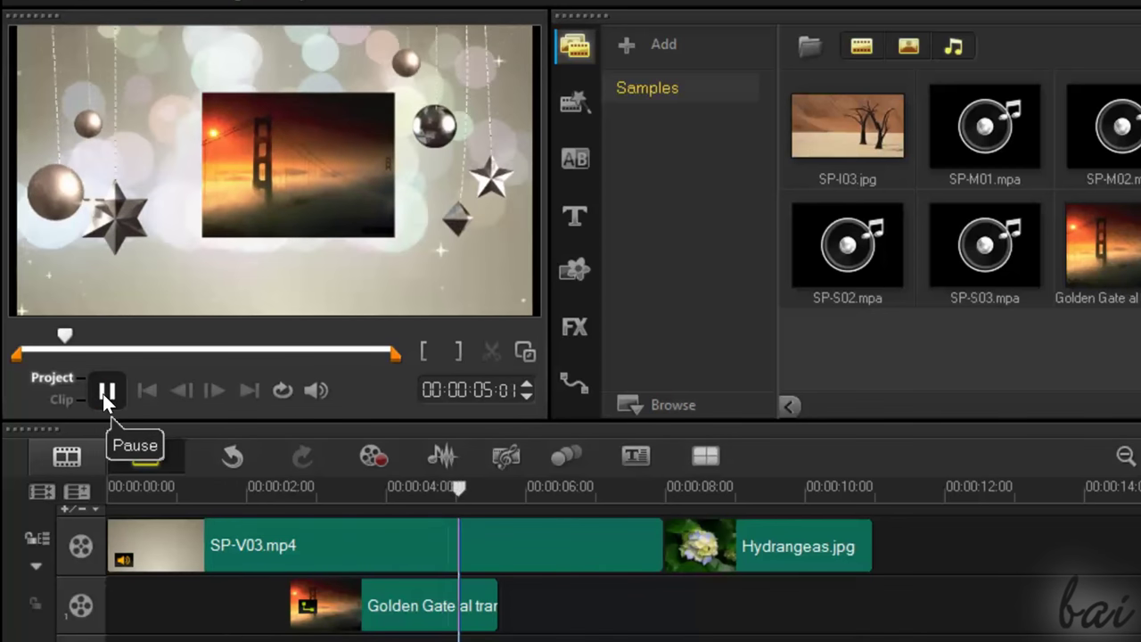
left_click_drag(473, 608, 397, 608)
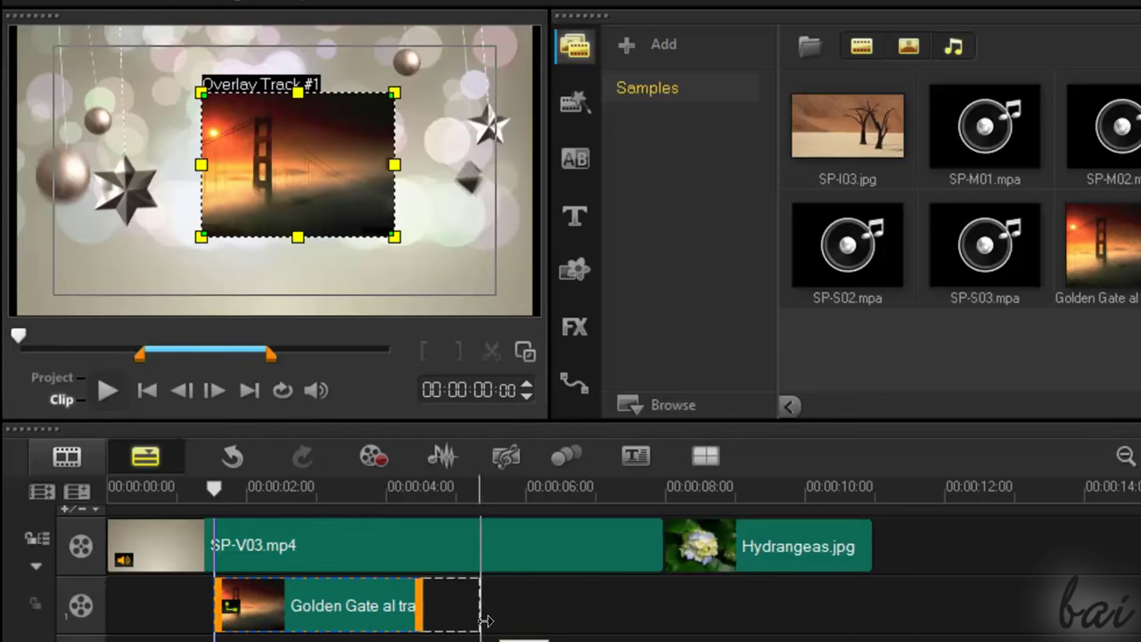
left_click_drag(599, 619, 386, 609)
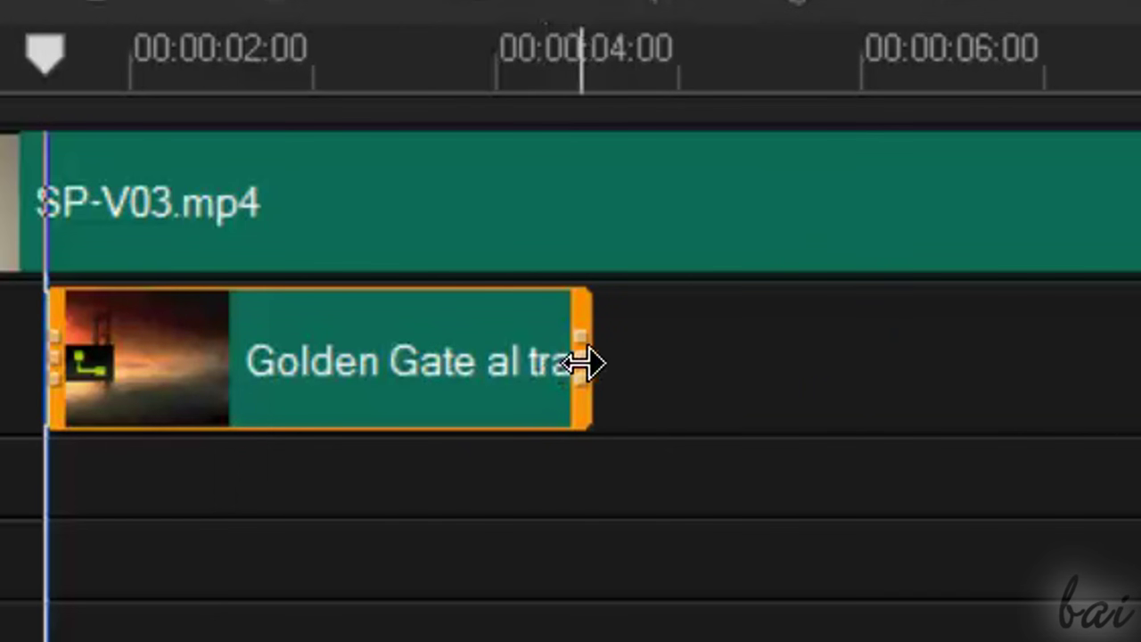
left_click_drag(581, 362, 909, 407)
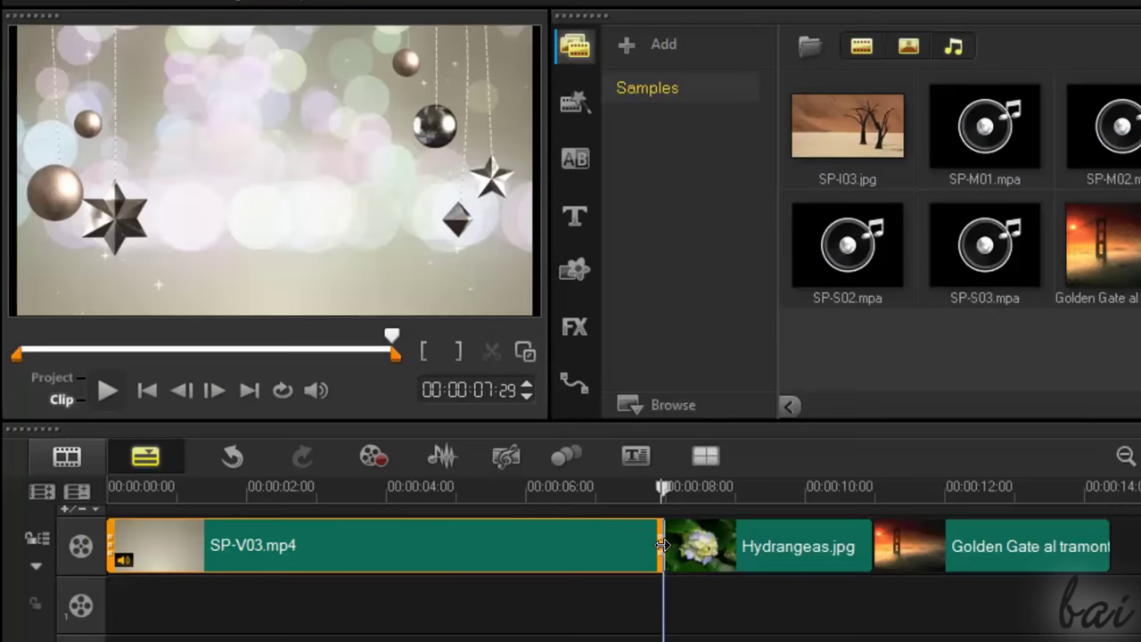
left_click_drag(661, 545, 787, 549)
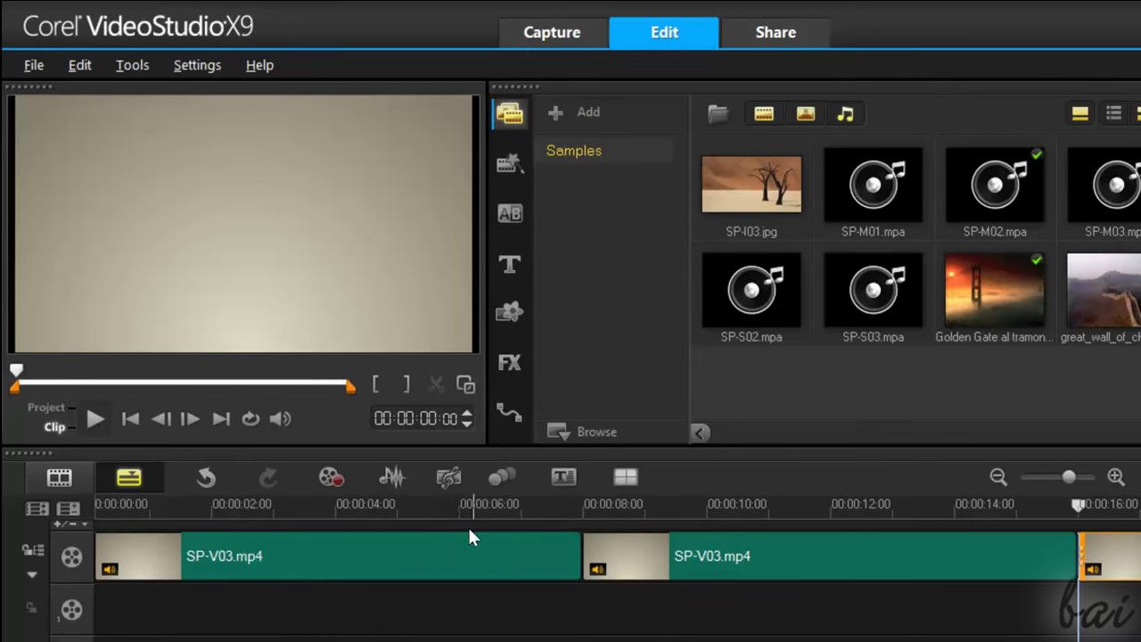
Step: Play from about 5 seconds, then copy SP-V03.mp4 and paste a second copy after it
left_click(450, 506)
left_click(98, 417)
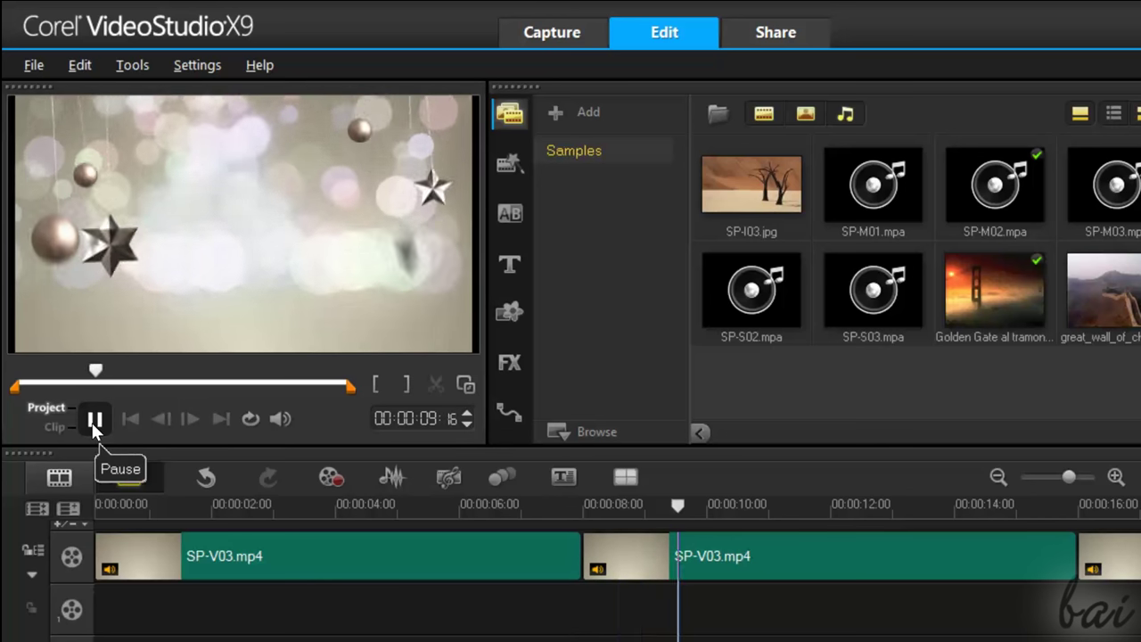
right_click(327, 558)
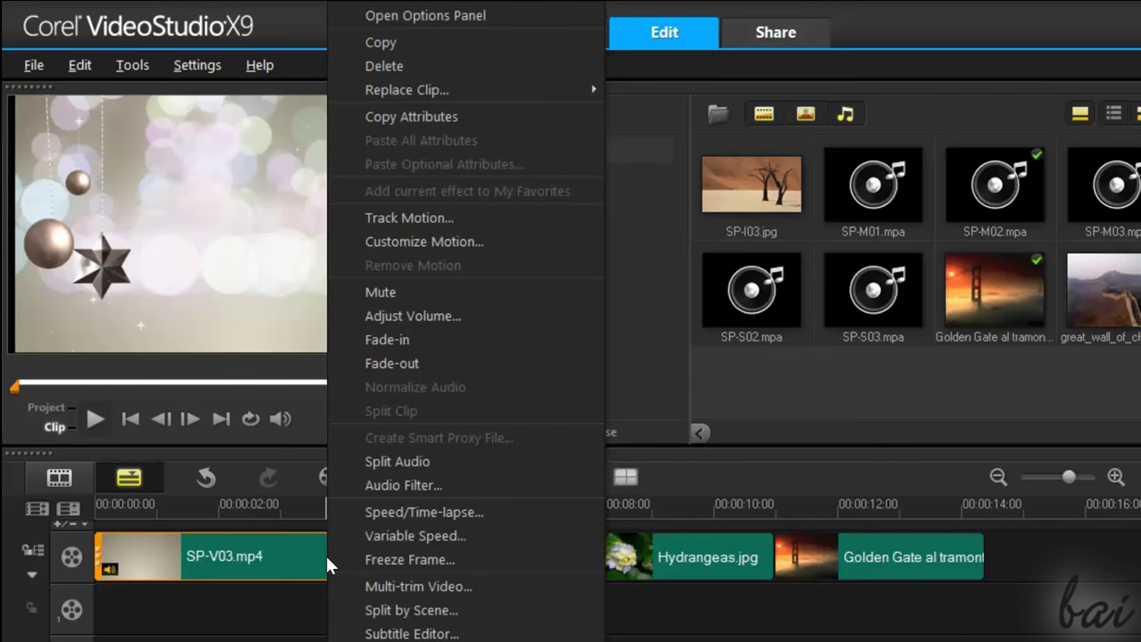
left_click(456, 41)
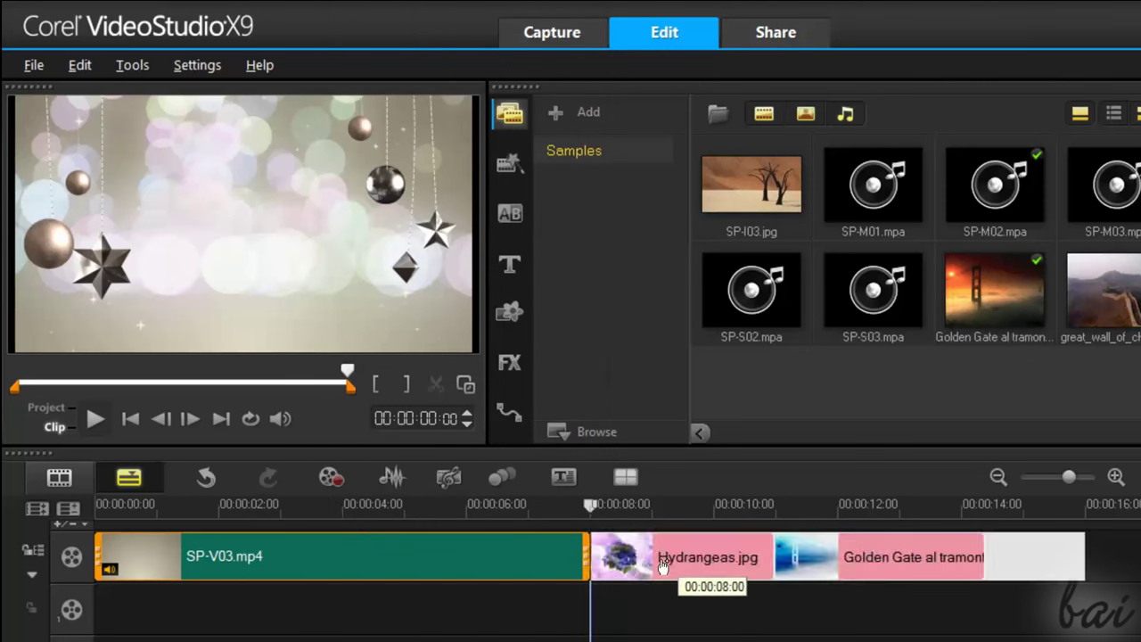
left_click(617, 540)
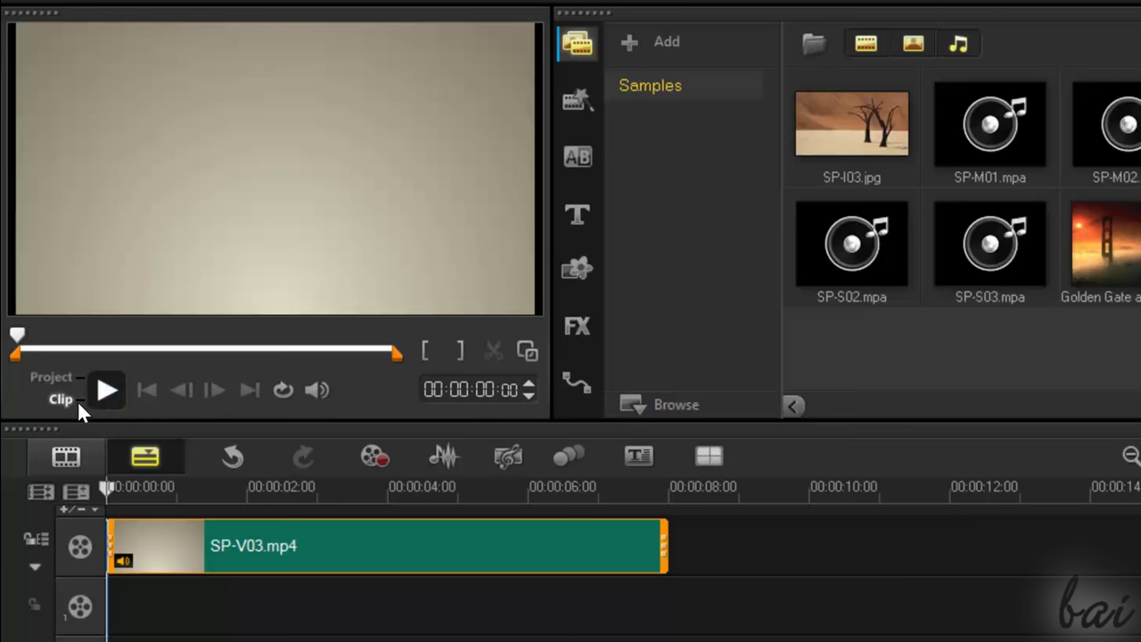
Step: Time-stretch SP-V03.mp4 longer, out to about 13 seconds, and play the project back
key("space")
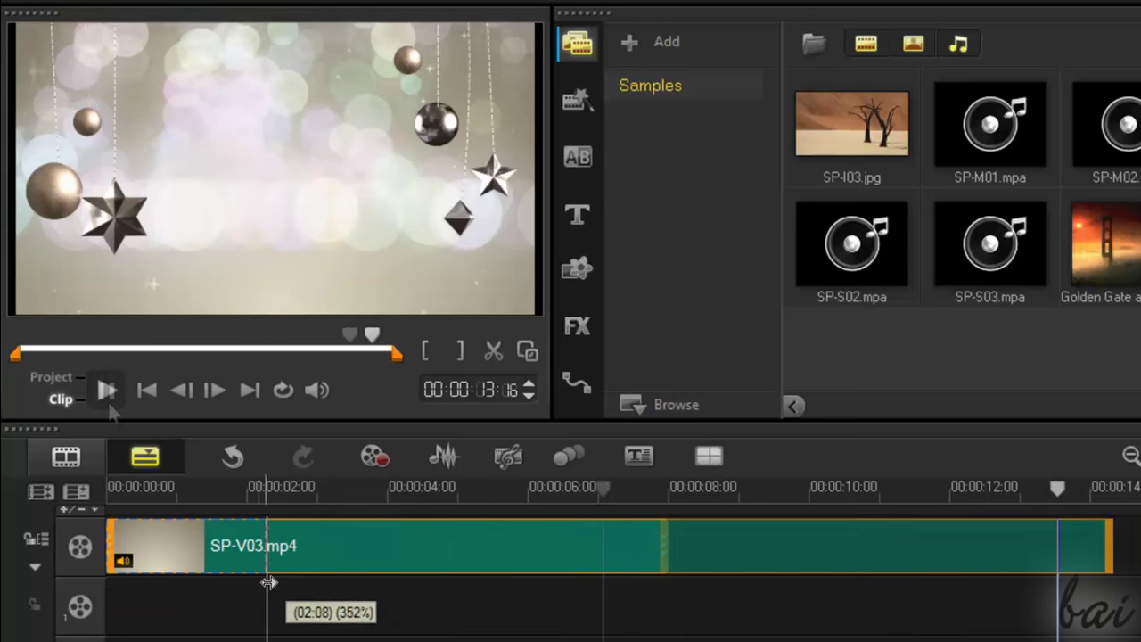
left_click_drag(266, 580, 293, 584)
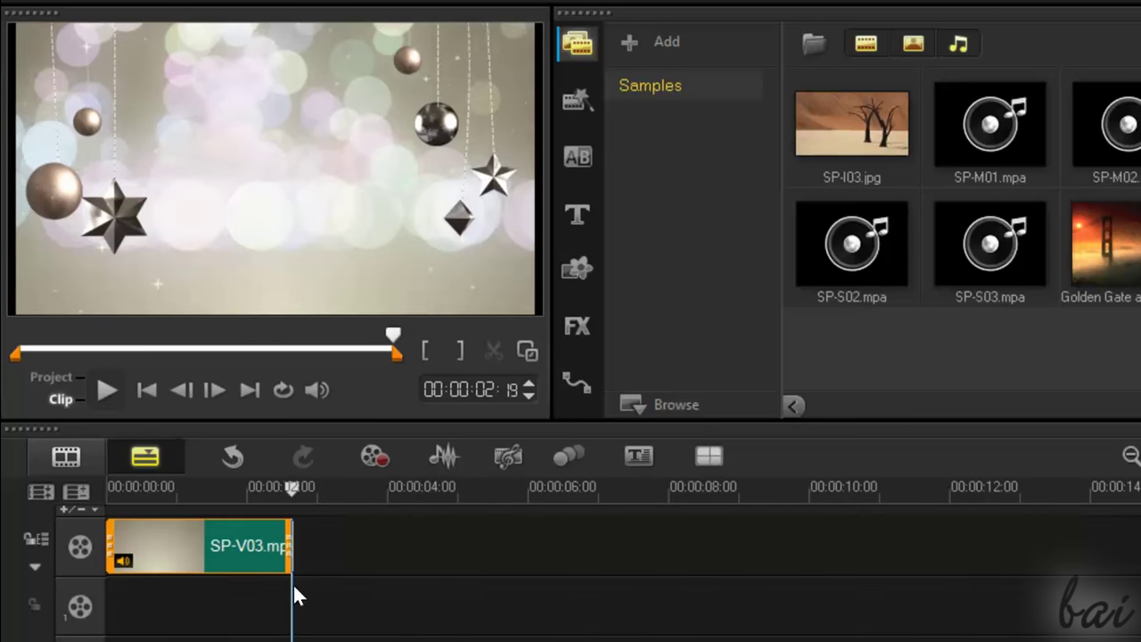
left_click(117, 486)
left_click(106, 390)
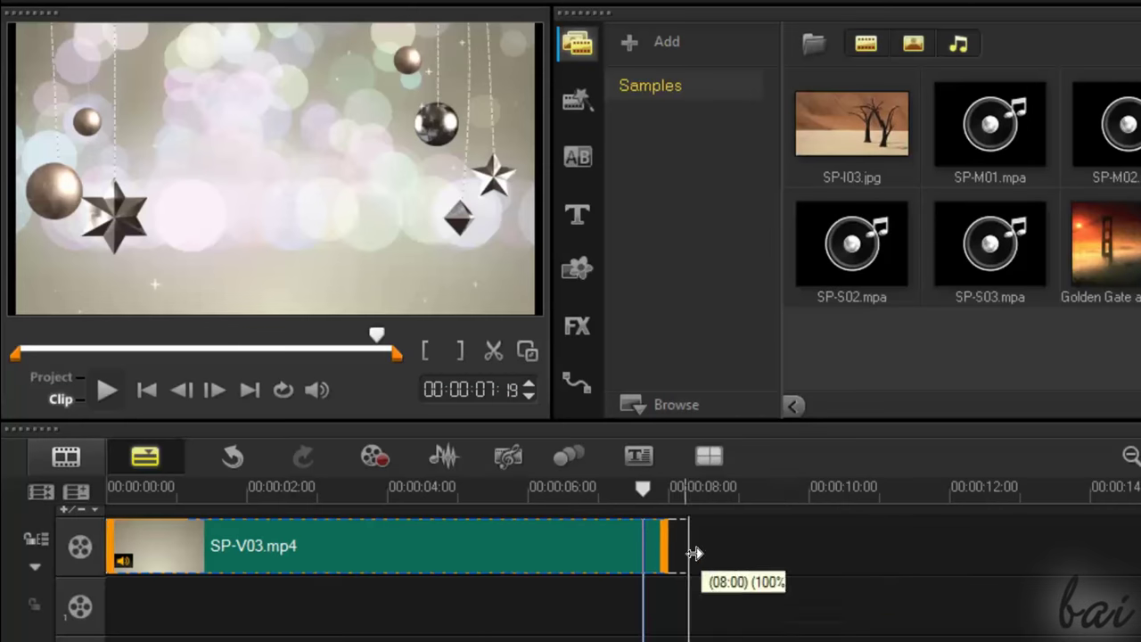
left_click_drag(596, 283, 1113, 556)
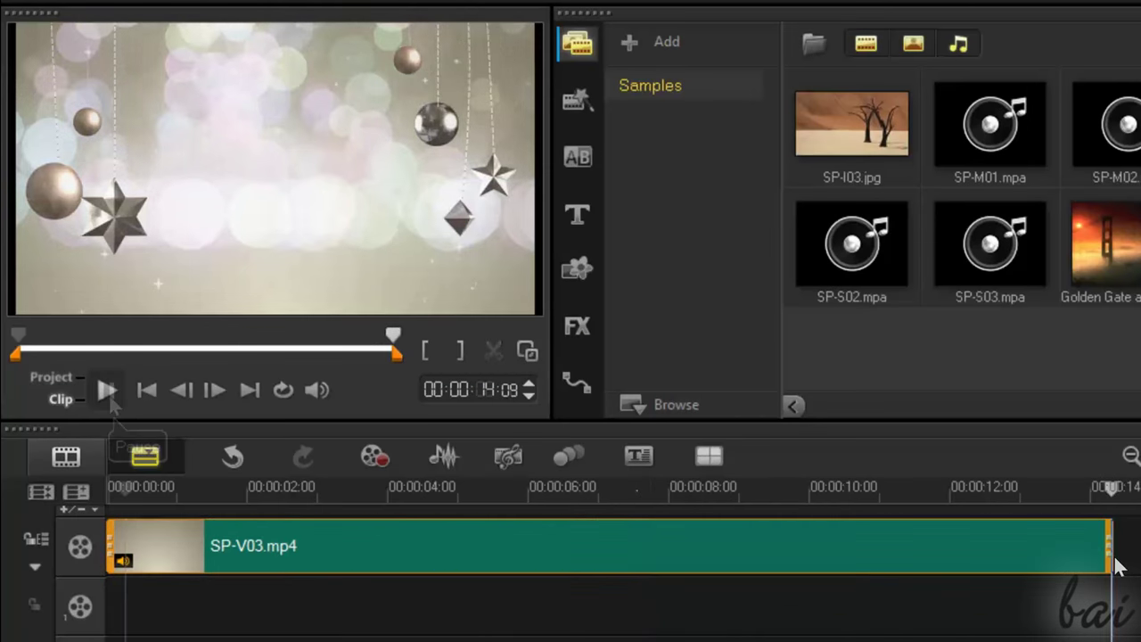
left_click(107, 390)
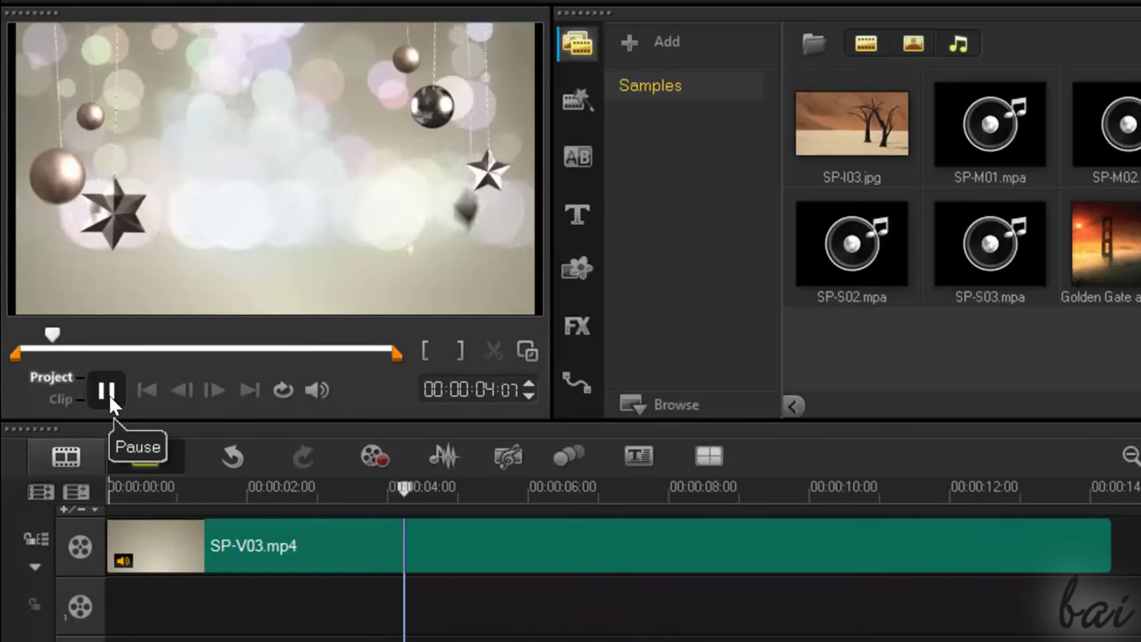
Step: Time-stretch SP-V03.mp4 shorter to speed it up, preview it, and scrub to about 4 seconds
left_click(622, 554)
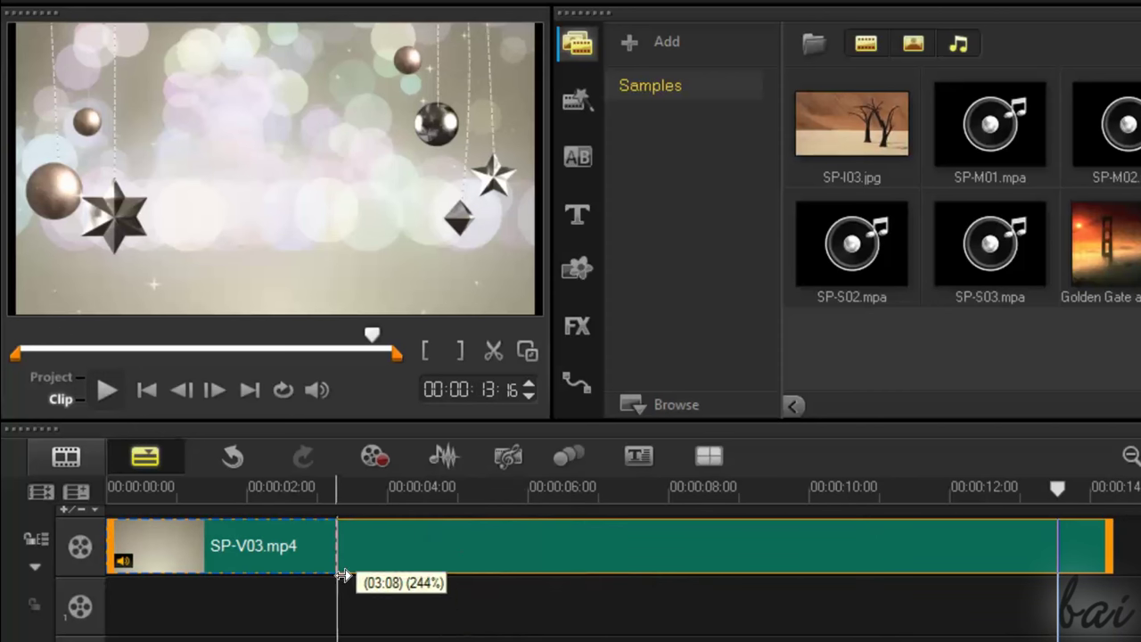
left_click_drag(351, 589, 291, 585)
left_click(103, 389)
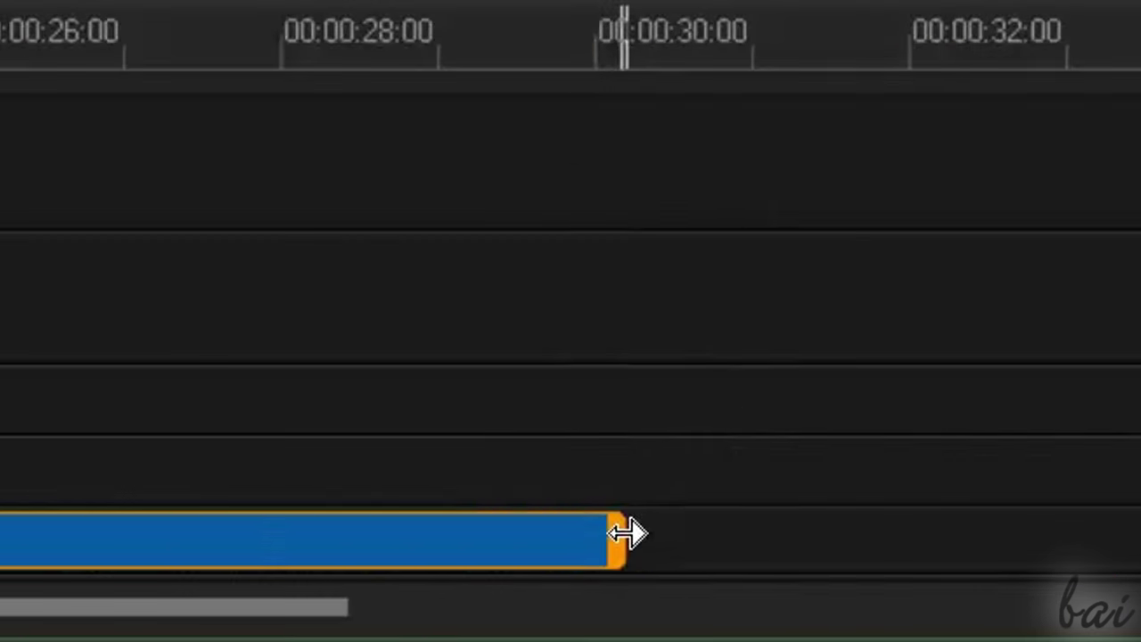
left_click_drag(632, 530, 853, 565)
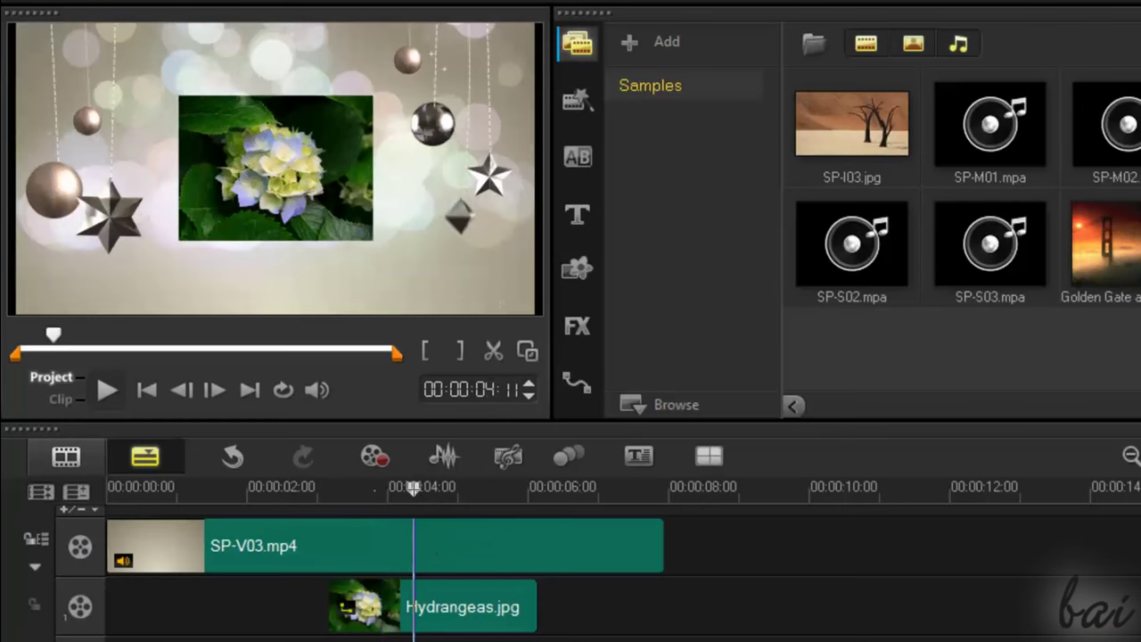
left_click_drag(412, 487, 443, 488)
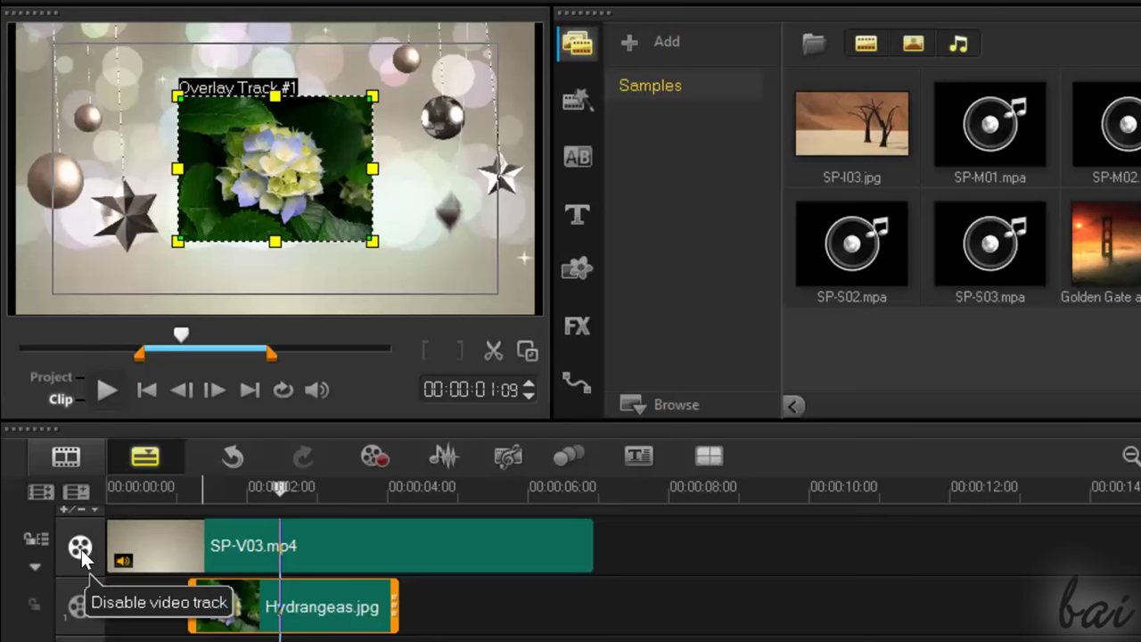
Step: Turn the main video track and the overlay track off and back on to compare the preview
left_click(81, 549)
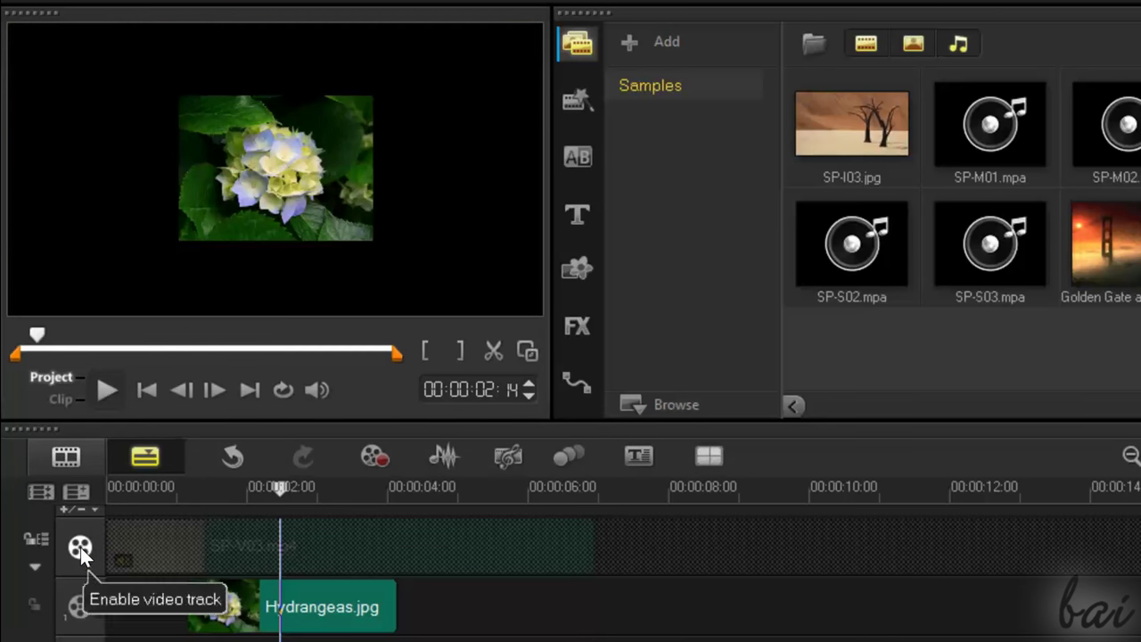
left_click(80, 549)
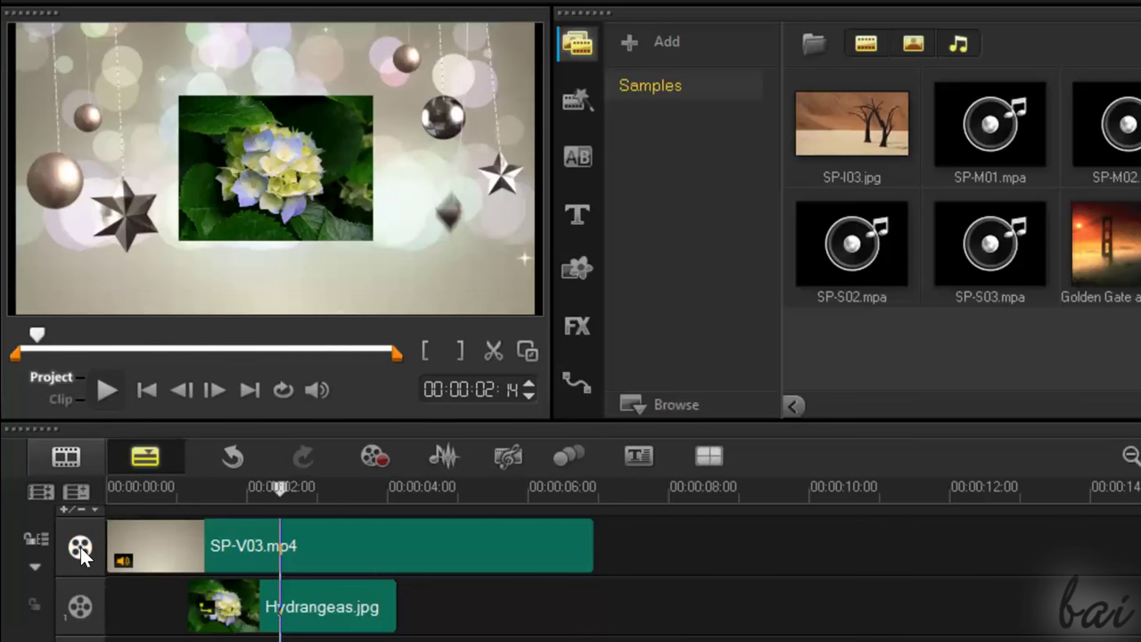
left_click(79, 607)
left_click(79, 609)
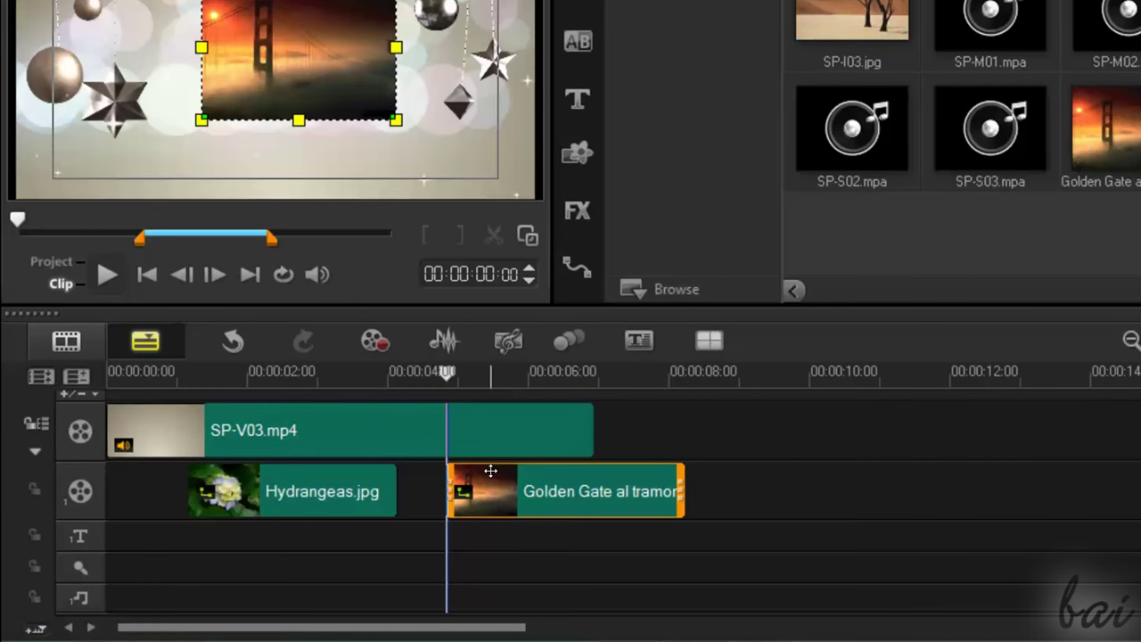
scroll(440, 451, "down", 4)
scroll(242, 484, "up", 3)
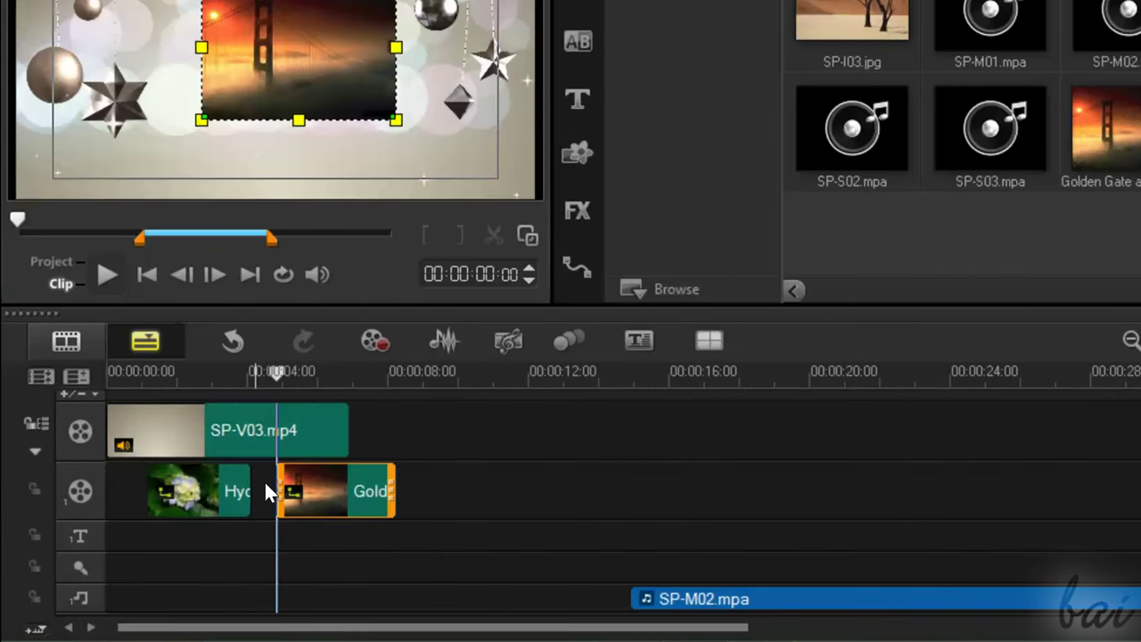
scroll(747, 459, "up", 4)
scroll(746, 463, "down", 5)
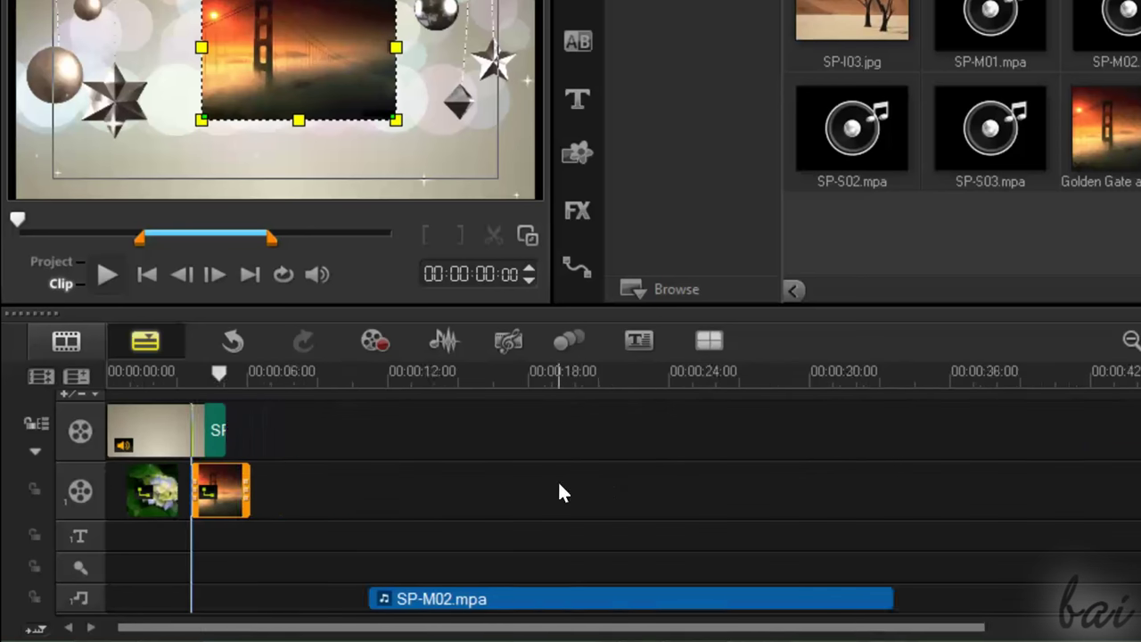
scroll(560, 486, "down", 3)
scroll(285, 496, "up", 5)
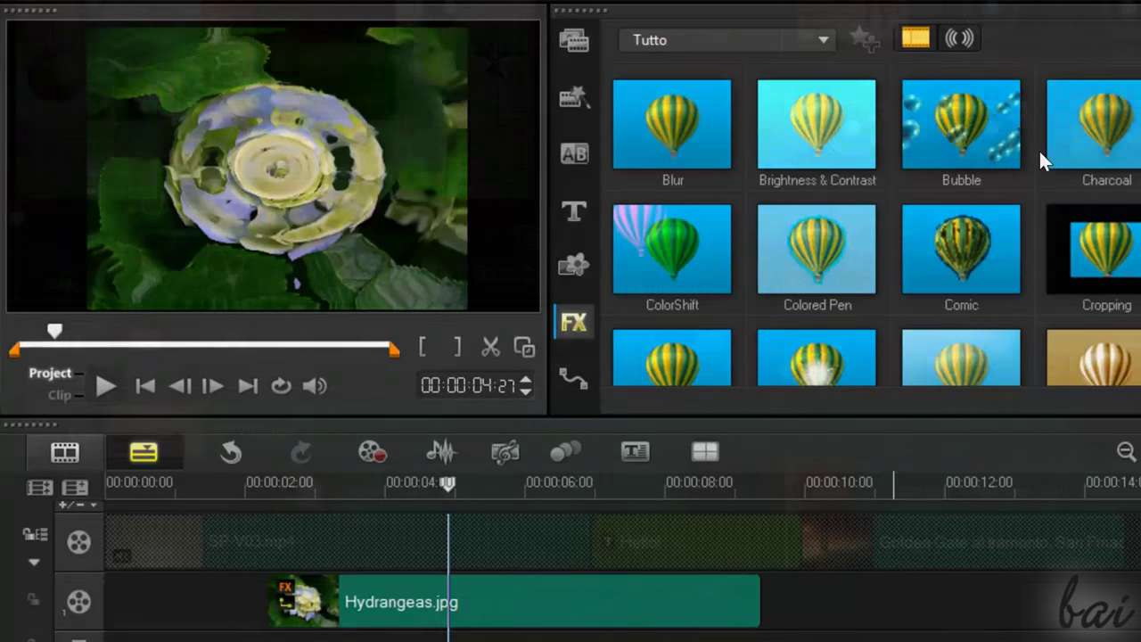
Step: Apply the Bubble filter to Hydrangeas.jpg and play it back from about 3 seconds
left_click_drag(1006, 185, 454, 603)
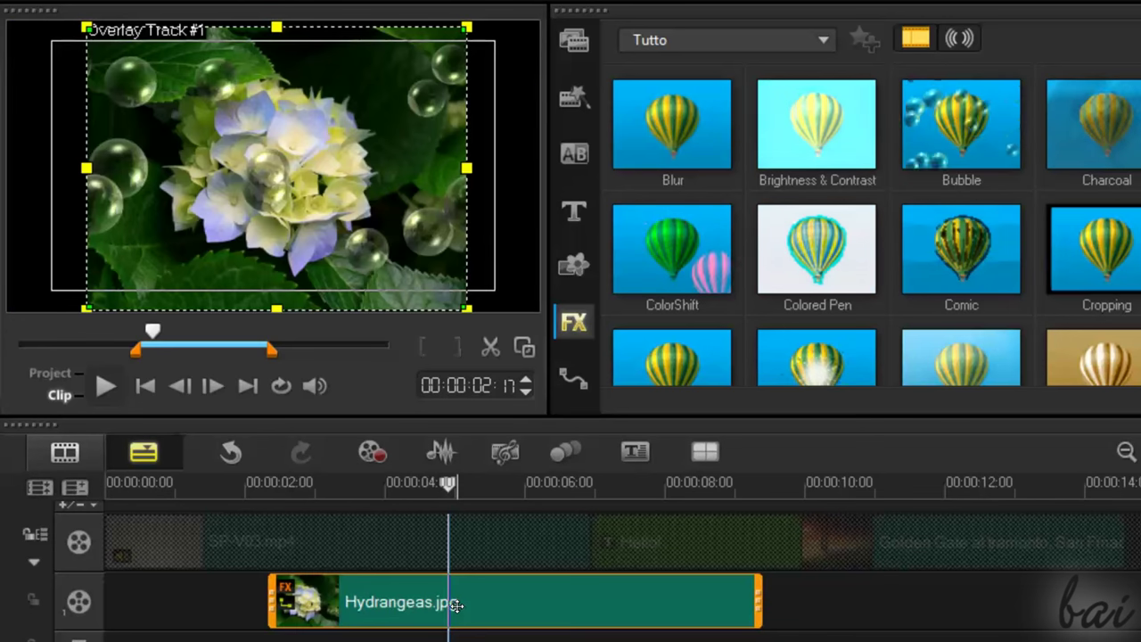
left_click(305, 488)
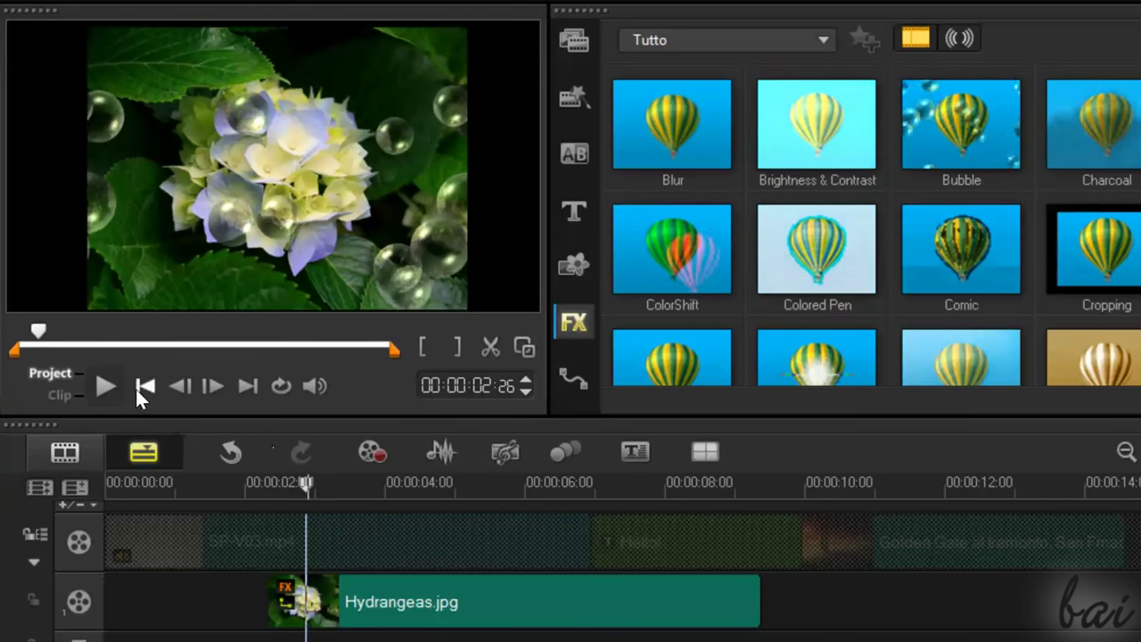
left_click(106, 385)
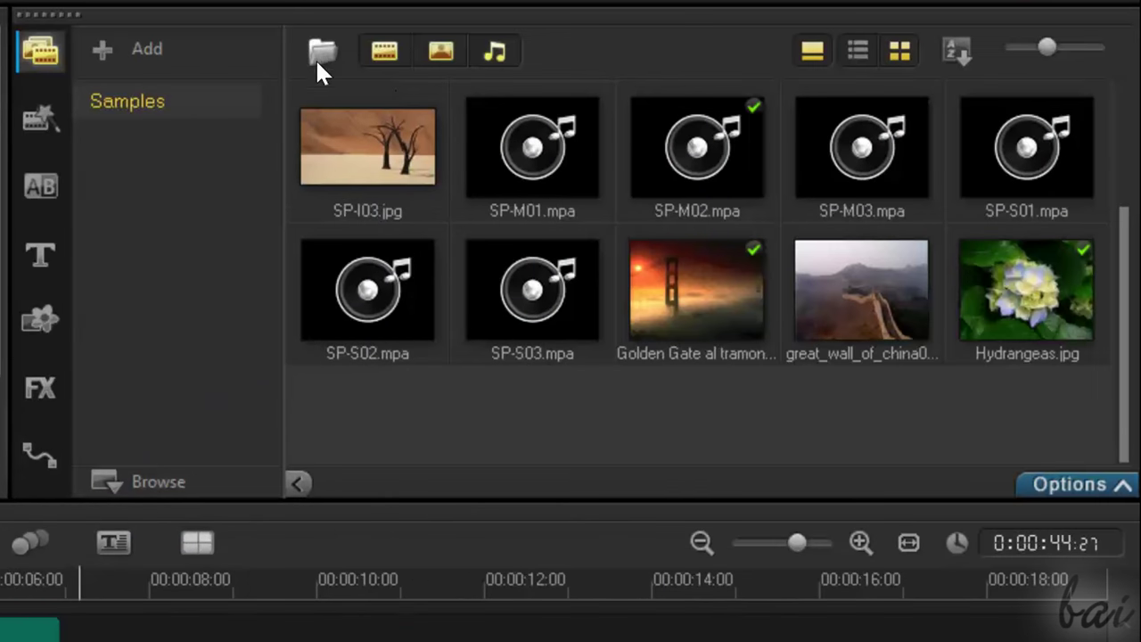
Step: Browse the Finale, Completo, Parte centrale and Custom templates, ending on Inizio's IP-01 to IP-05
left_click(36, 121)
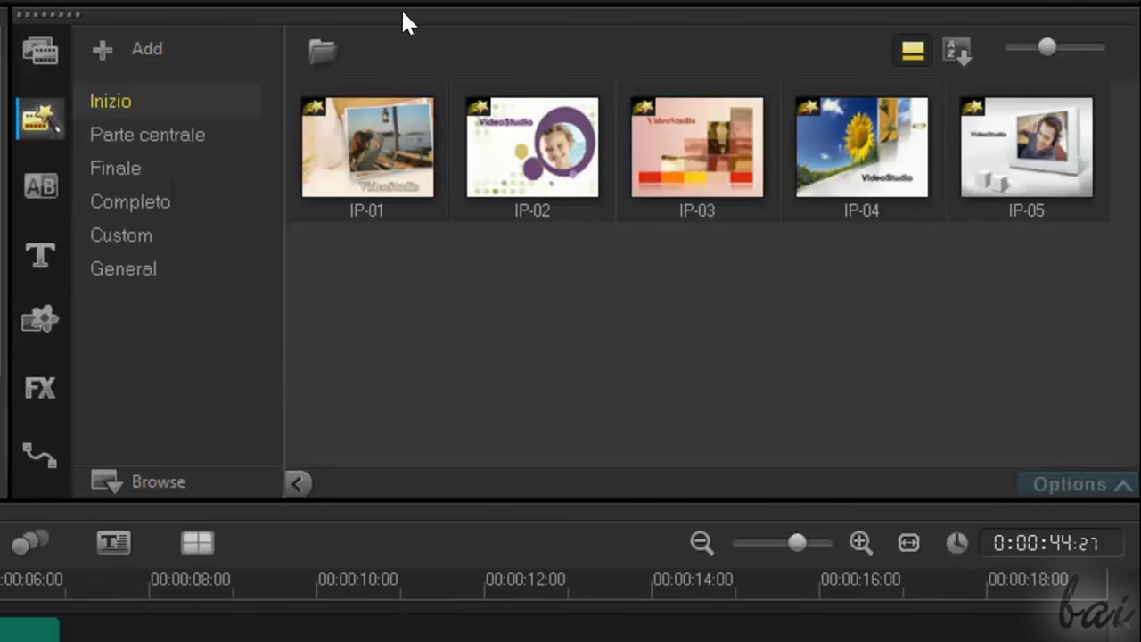
left_click(147, 135)
left_click(122, 171)
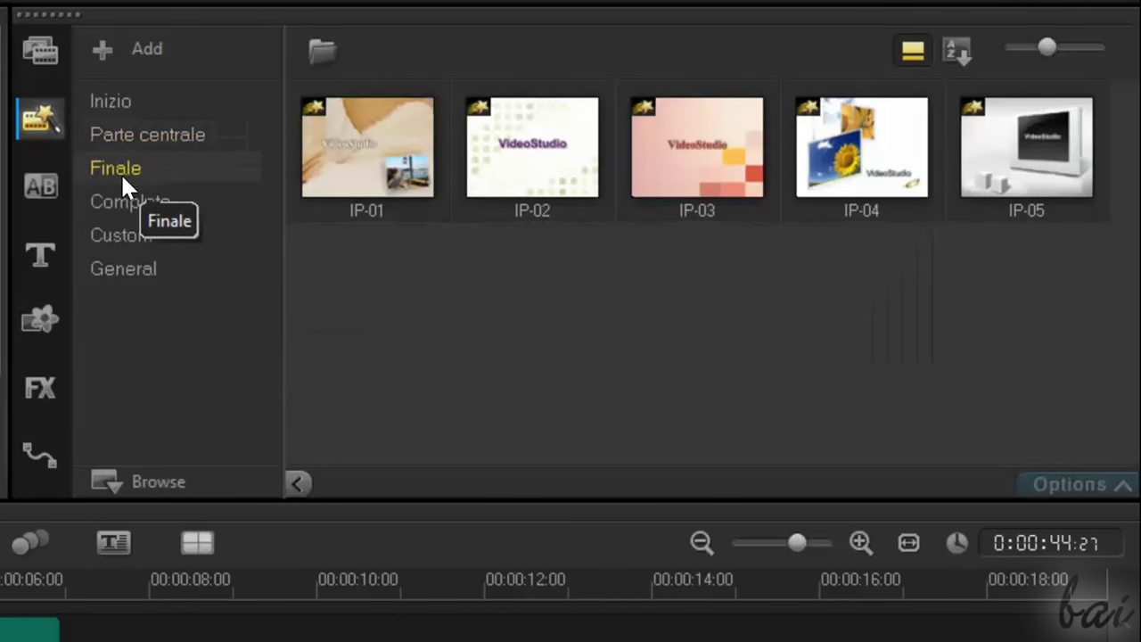
left_click(118, 200)
left_click(121, 236)
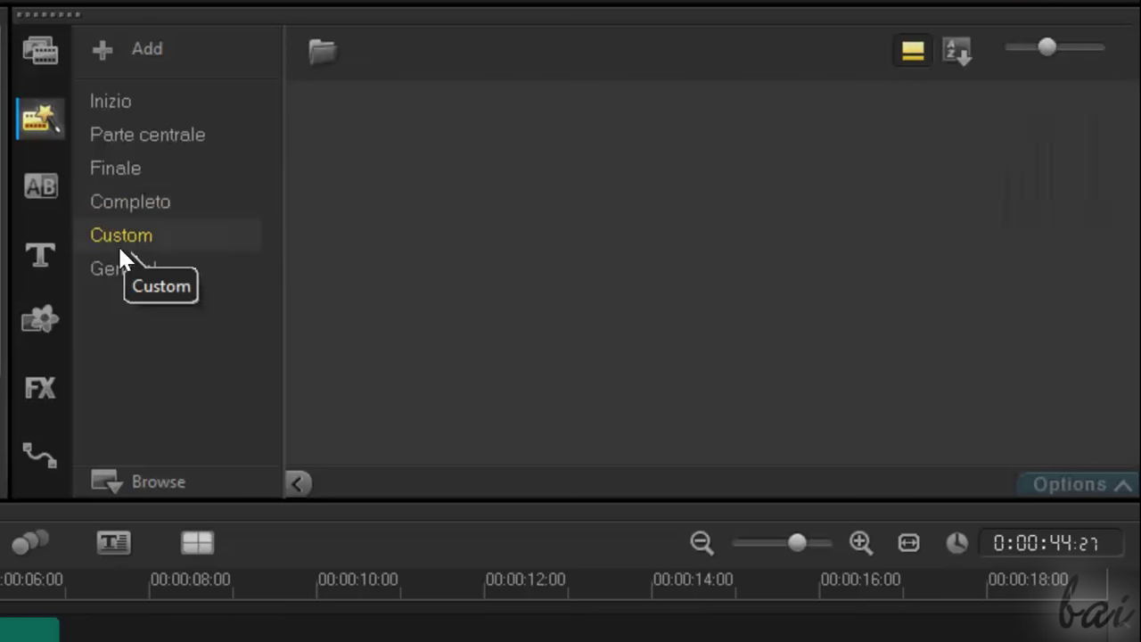
left_click(115, 96)
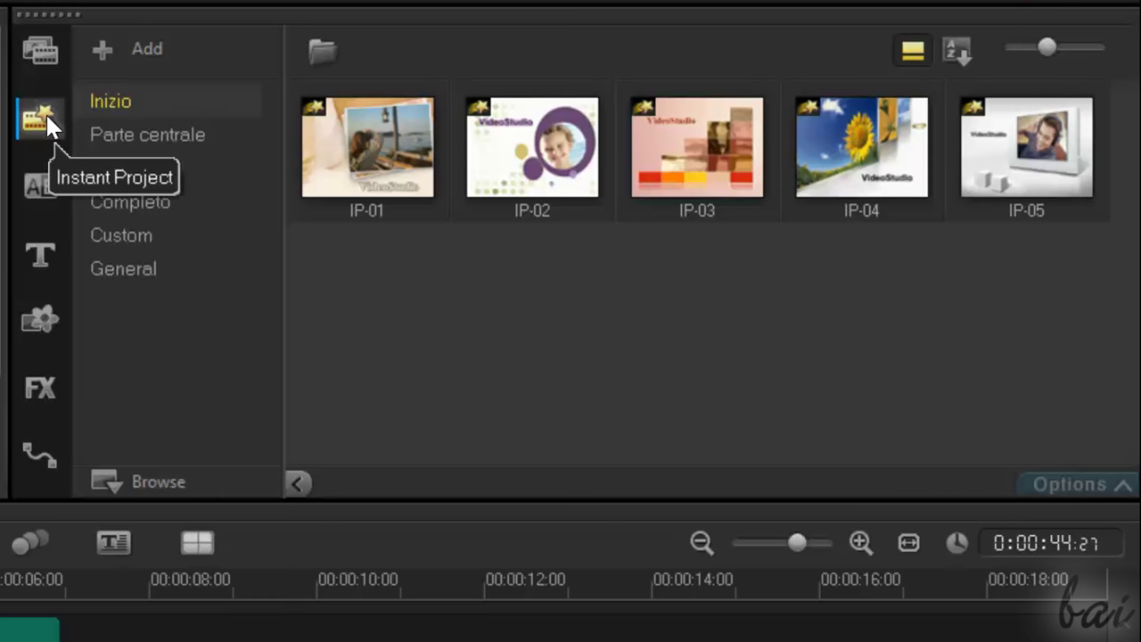
left_click(34, 187)
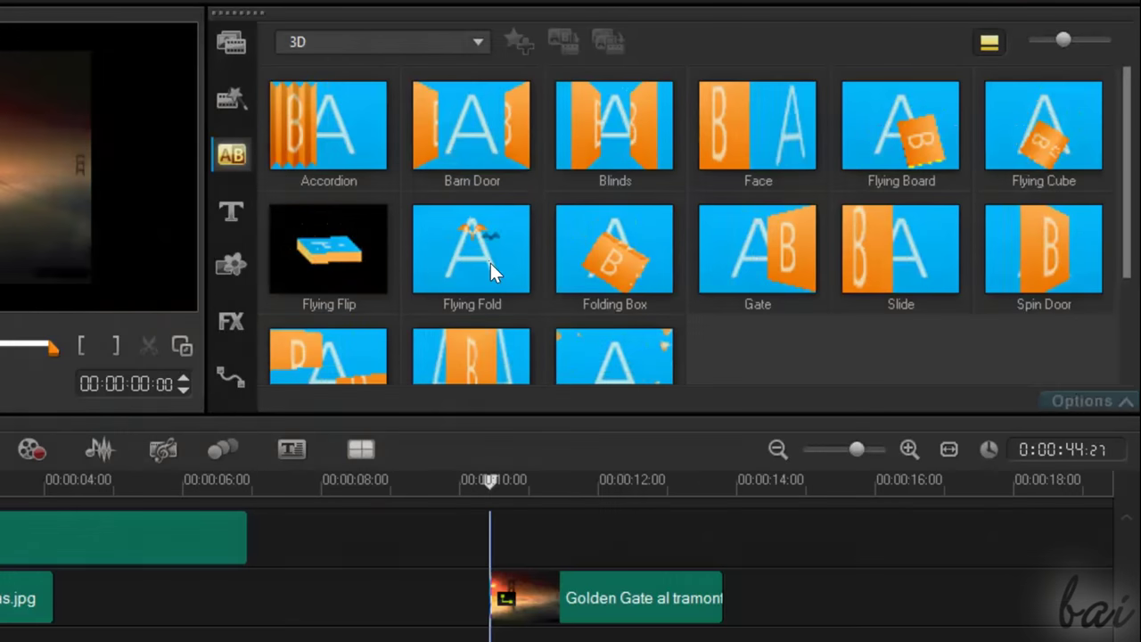
Step: Drop the Flying Fold transition just before the Golden Gate photo
left_click_drag(361, 326, 376, 641)
left_click_drag(508, 599, 510, 600)
scroll(624, 273, "down", 2)
Step: Add a Whirlpool transition after the Golden Gate photo and preview the transitions
left_click(617, 255)
left_click_drag(661, 306, 706, 604)
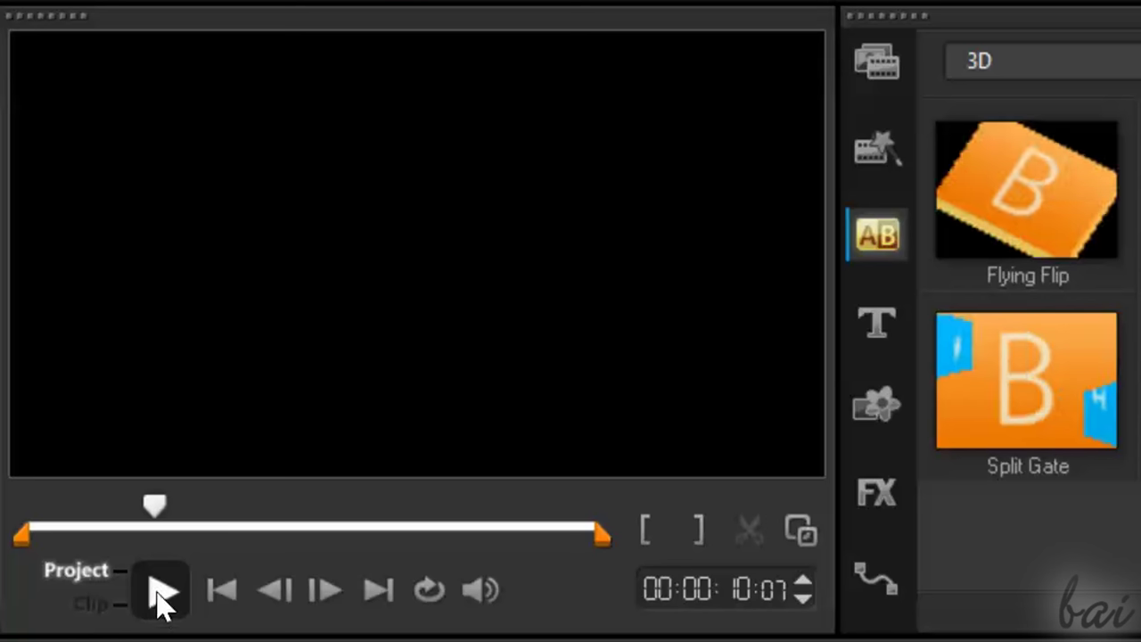
left_click(0, 383)
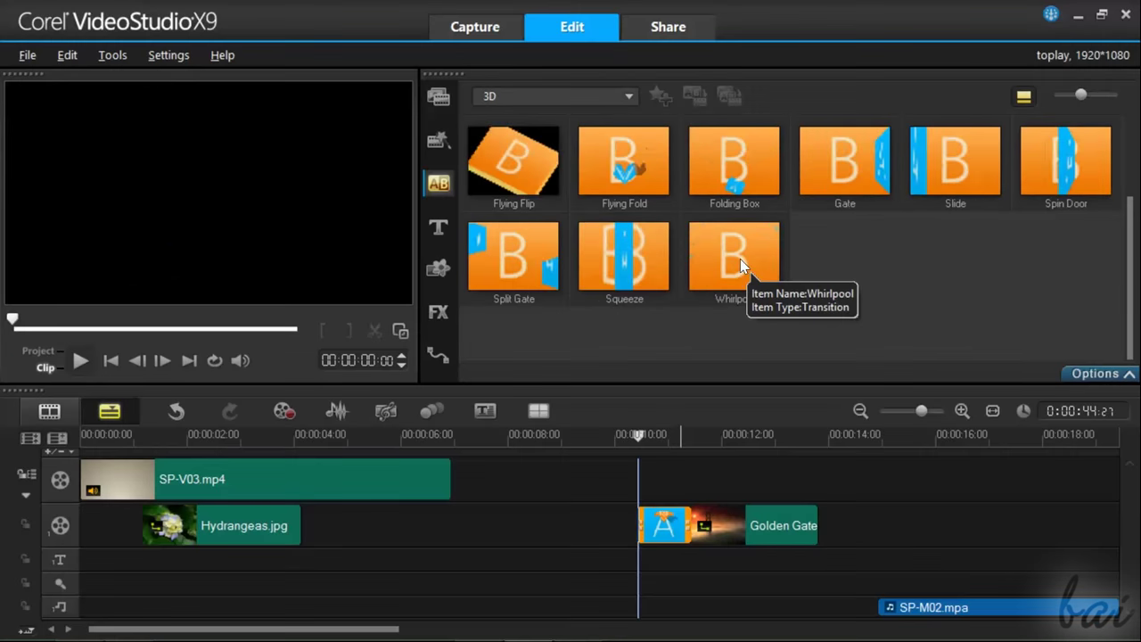
left_click(747, 267)
left_click_drag(799, 334, 806, 530)
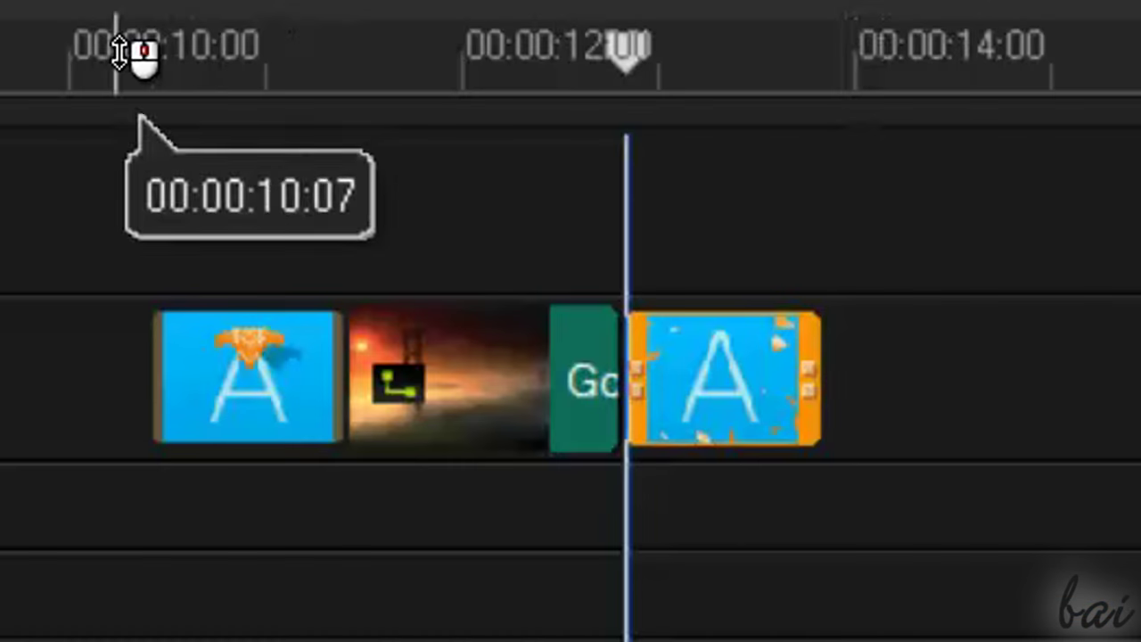
Step: Lengthen the ending Whirlpool transition toward 00:00:14 and play back from about ten seconds
left_click(628, 435)
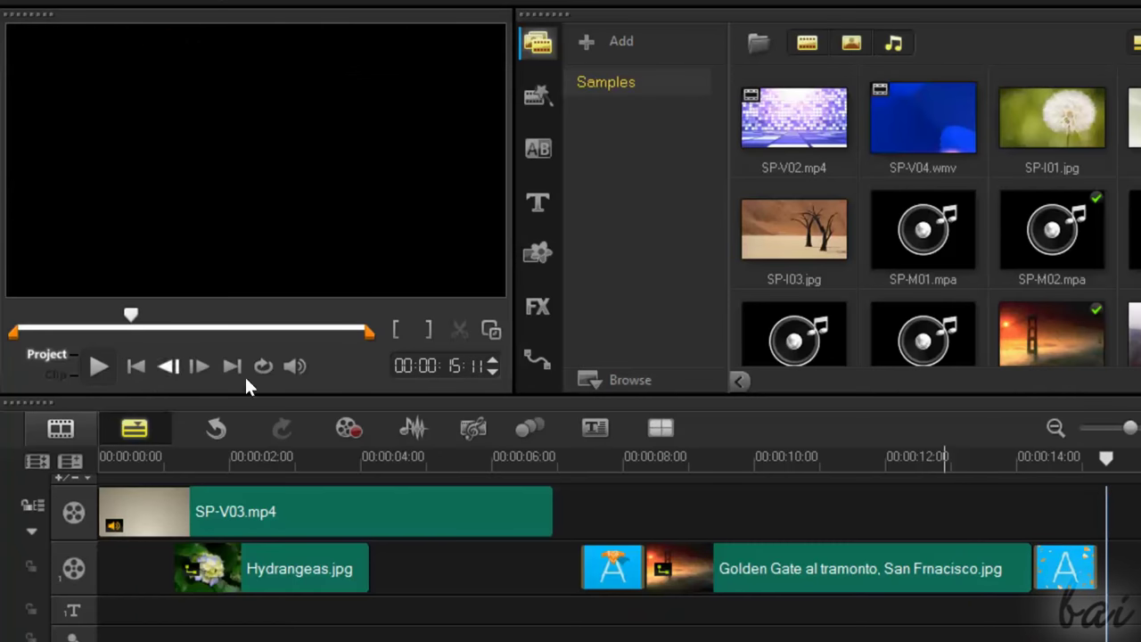
left_click(1065, 562)
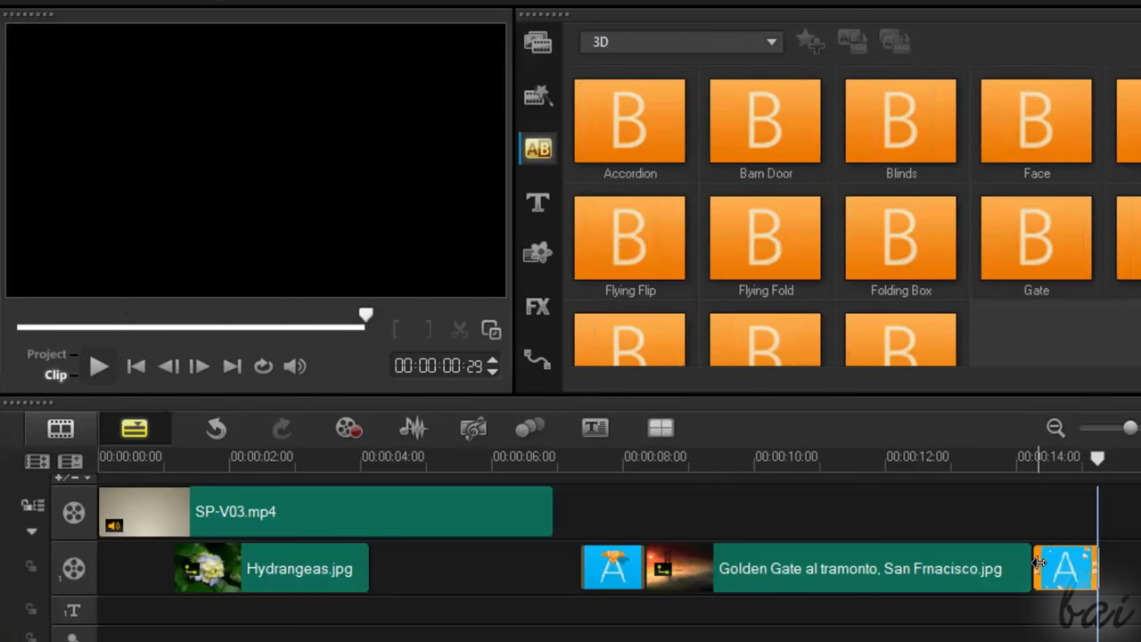
left_click_drag(1048, 557, 882, 568)
left_click(796, 458)
left_click(100, 366)
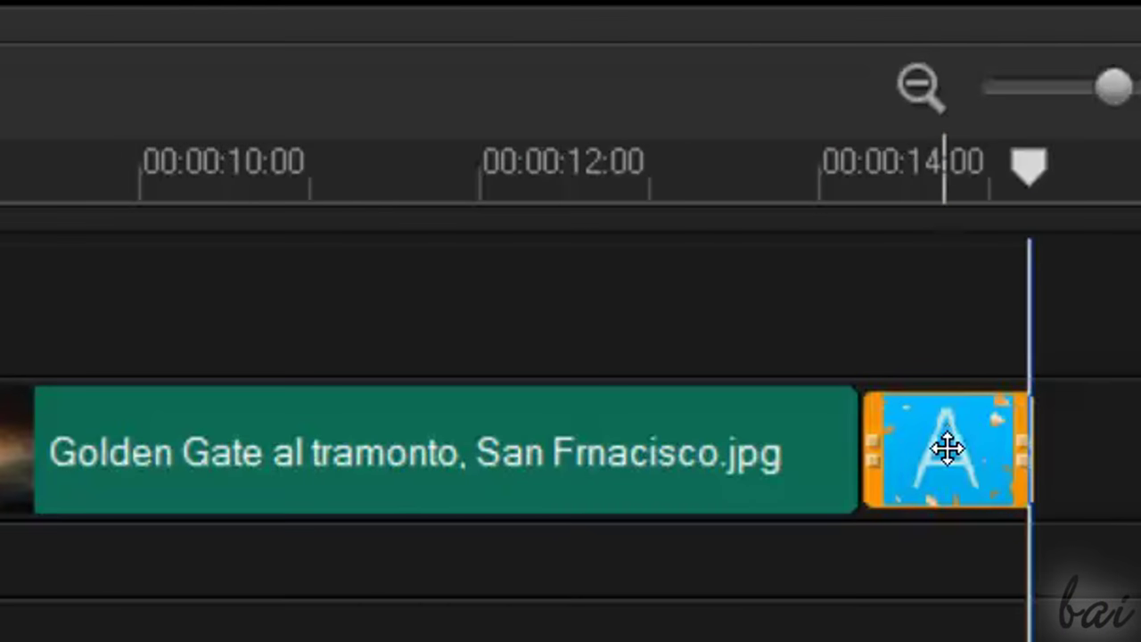
Step: Stretch the ending transition to about three seconds and replace it with Flying Board
left_click_drag(877, 436, 466, 437)
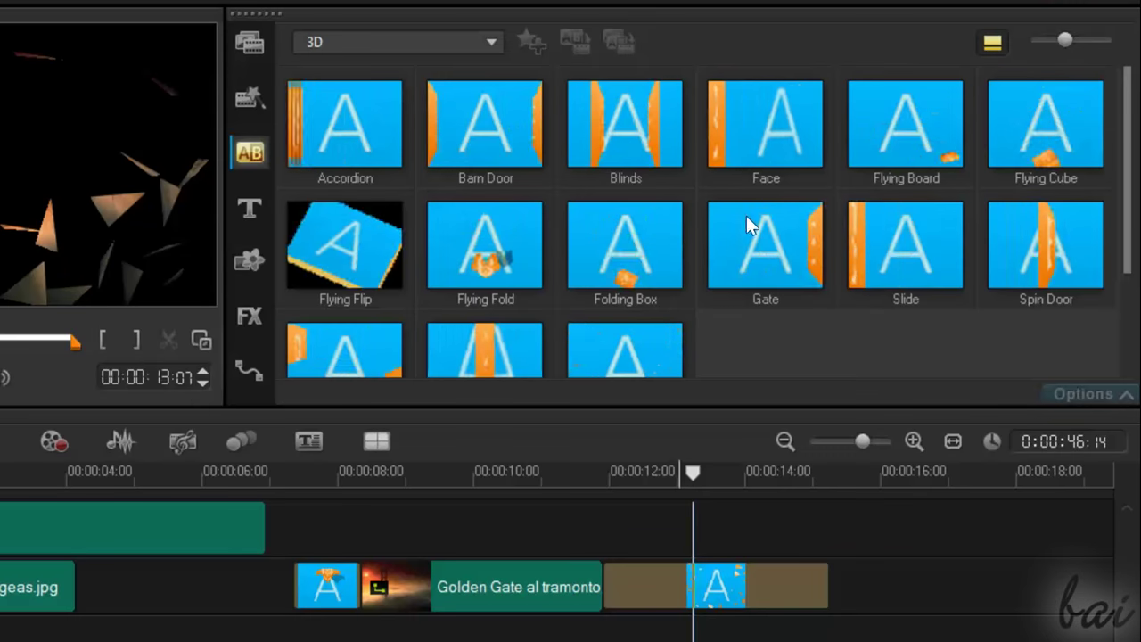
left_click_drag(931, 122, 736, 585)
left_click(98, 365)
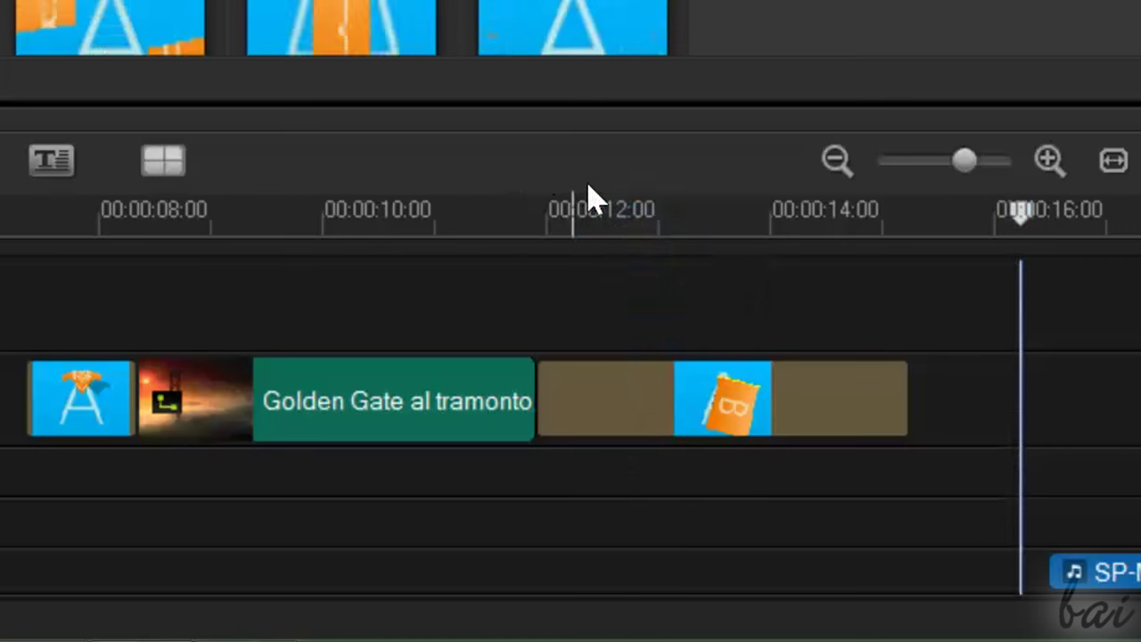
Step: Delete the extra transition clip at 00:00:12:22 and show Flying Board-3D's 0:00:03:10 settings
left_click_drag(910, 451, 934, 453)
left_click_drag(628, 205, 628, 205)
right_click(708, 394)
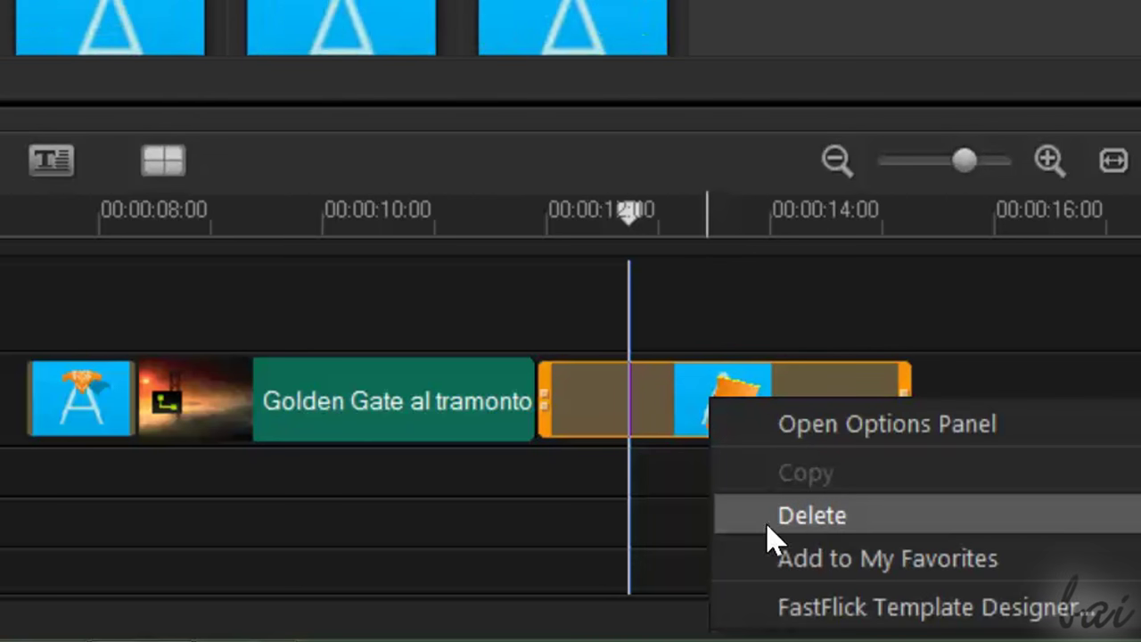
left_click(807, 515)
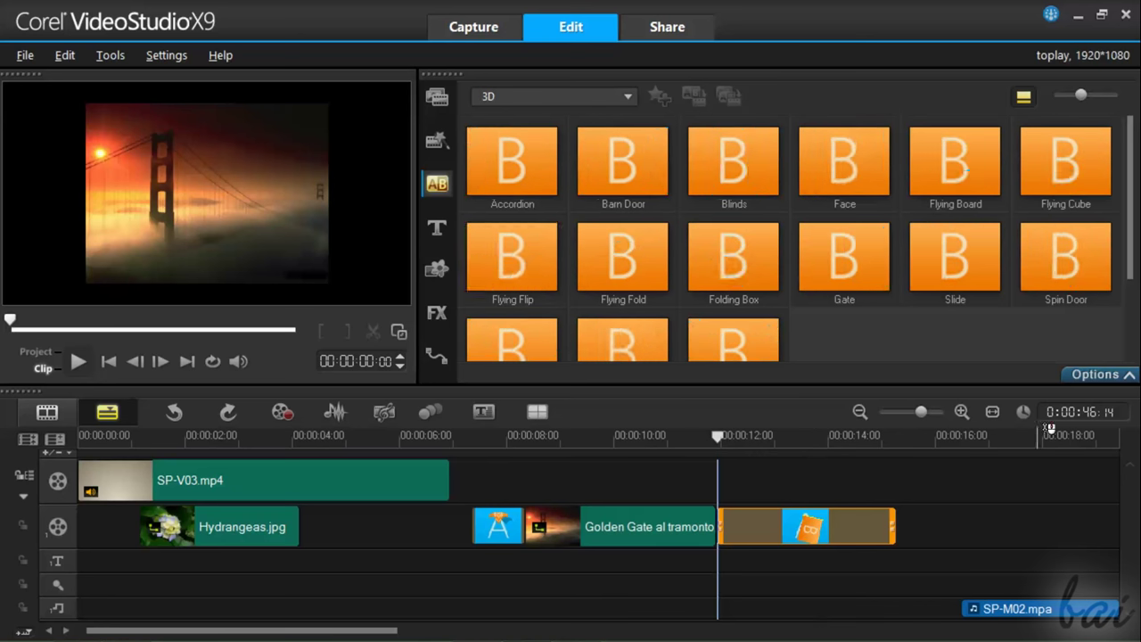
left_click(1094, 374)
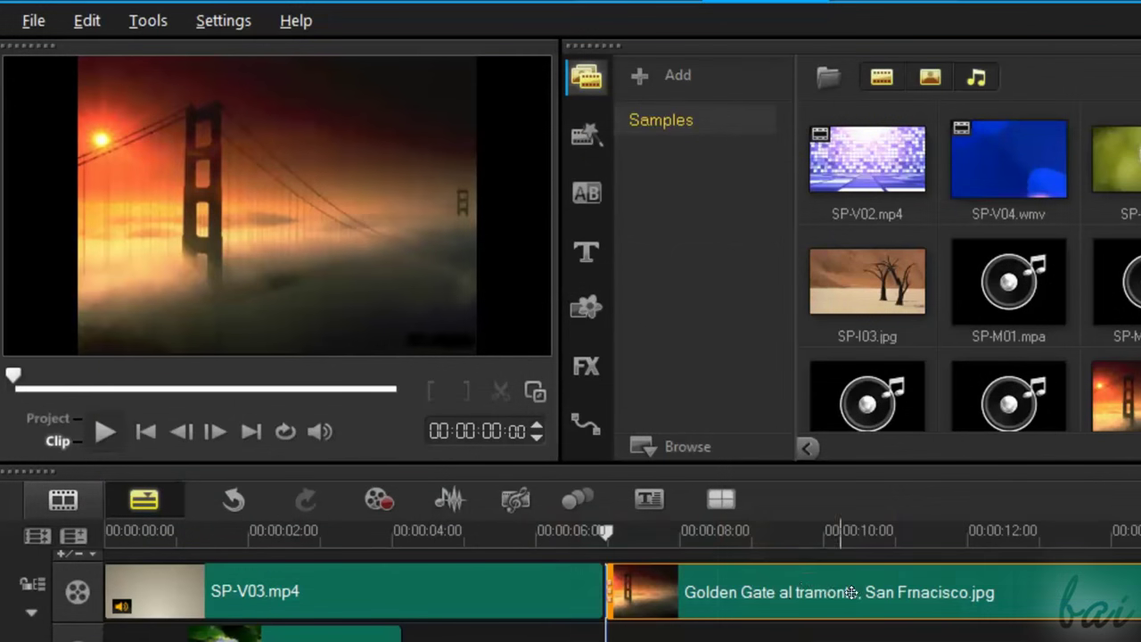
Step: Move the Golden Gate photo right after SP-V03.mp4, join them with Accordion, and preview
left_click_drag(615, 490, 621, 490)
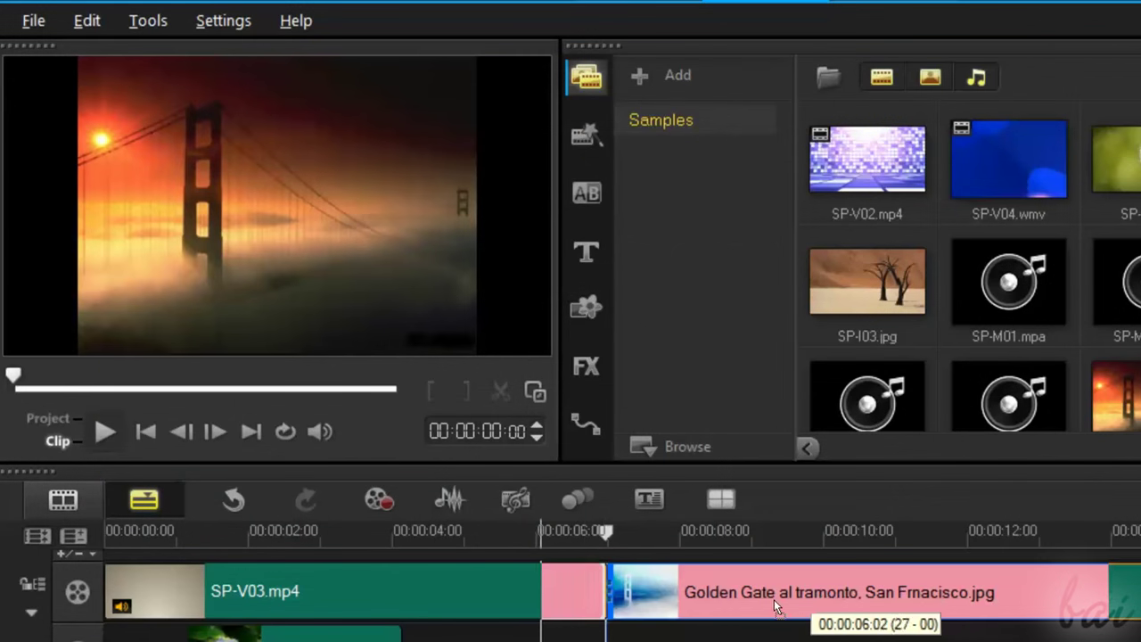
left_click_drag(724, 606, 728, 602)
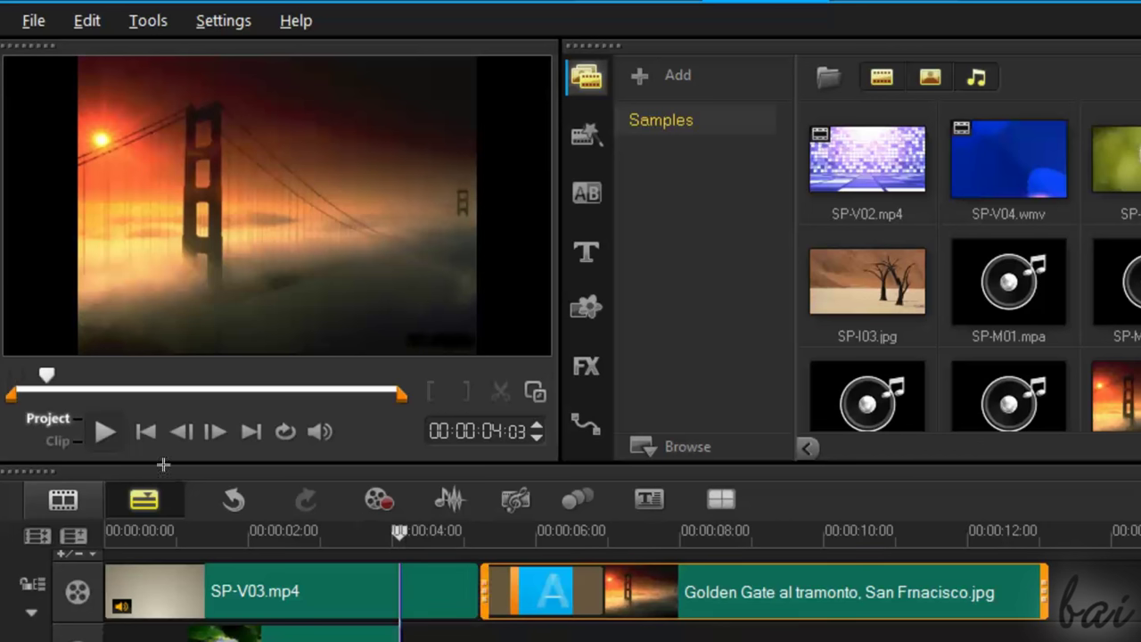
left_click(116, 434)
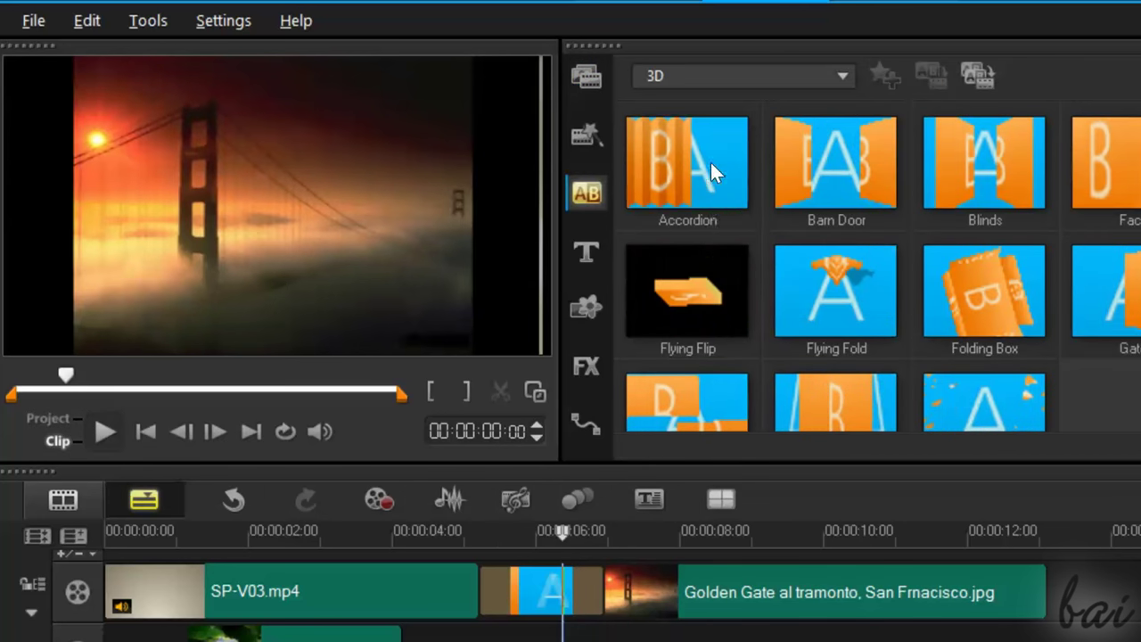
left_click_drag(713, 165, 550, 556)
left_click(104, 431)
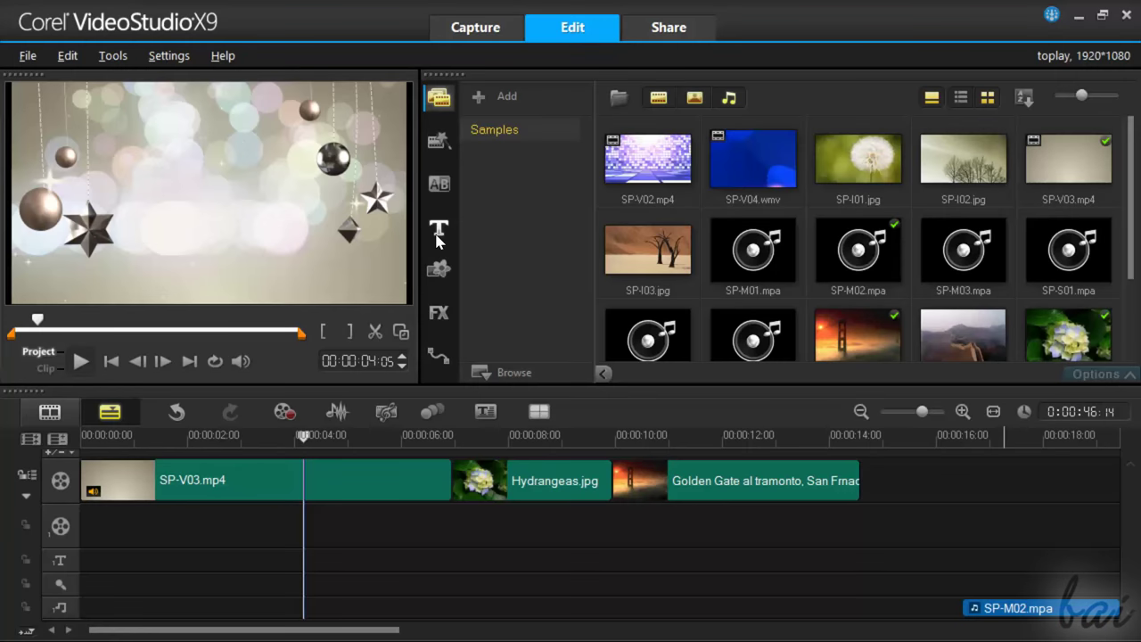
Step: Place a Lorem ipsum title preset on overlay track 1 near 1.5 seconds and play it
left_click(437, 234)
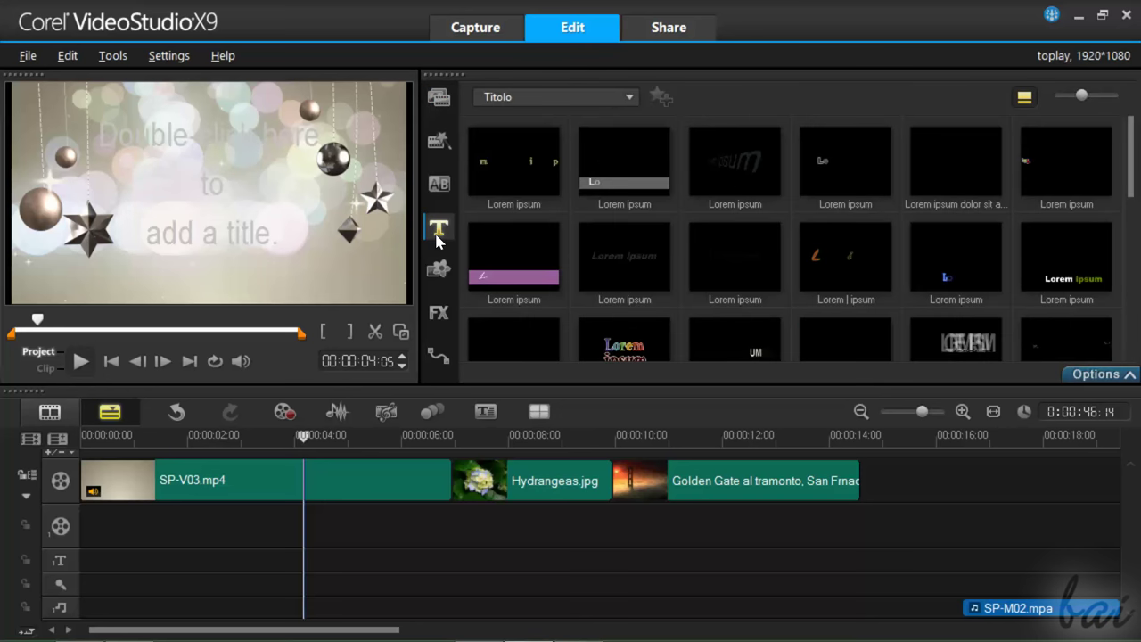
left_click(615, 260)
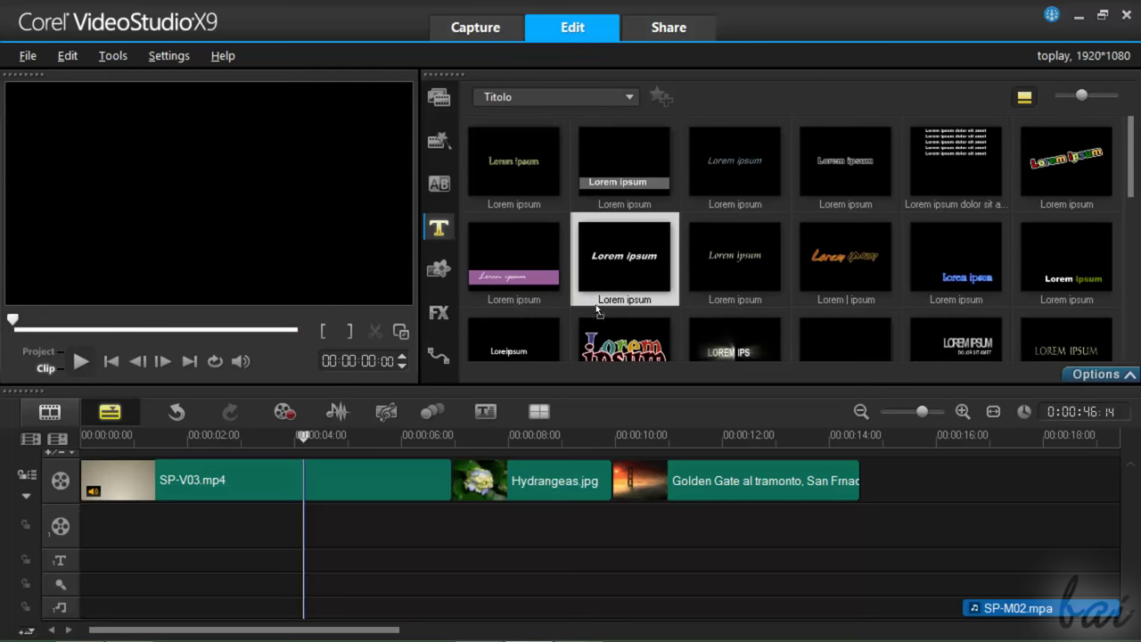
left_click_drag(623, 258, 184, 528)
left_click(92, 364)
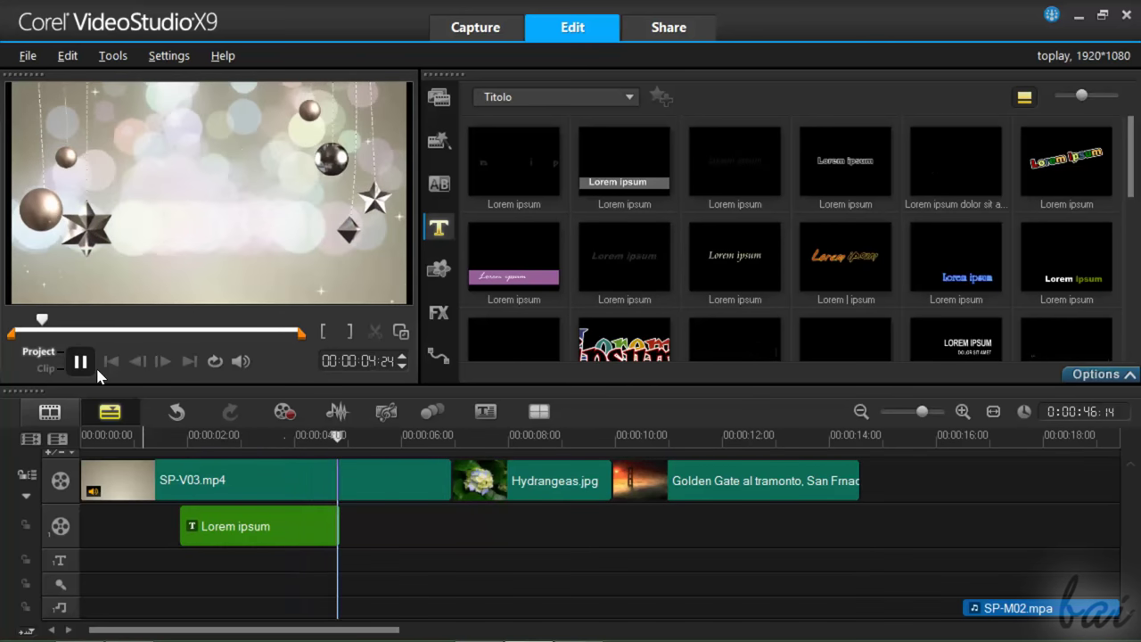
left_click(181, 520)
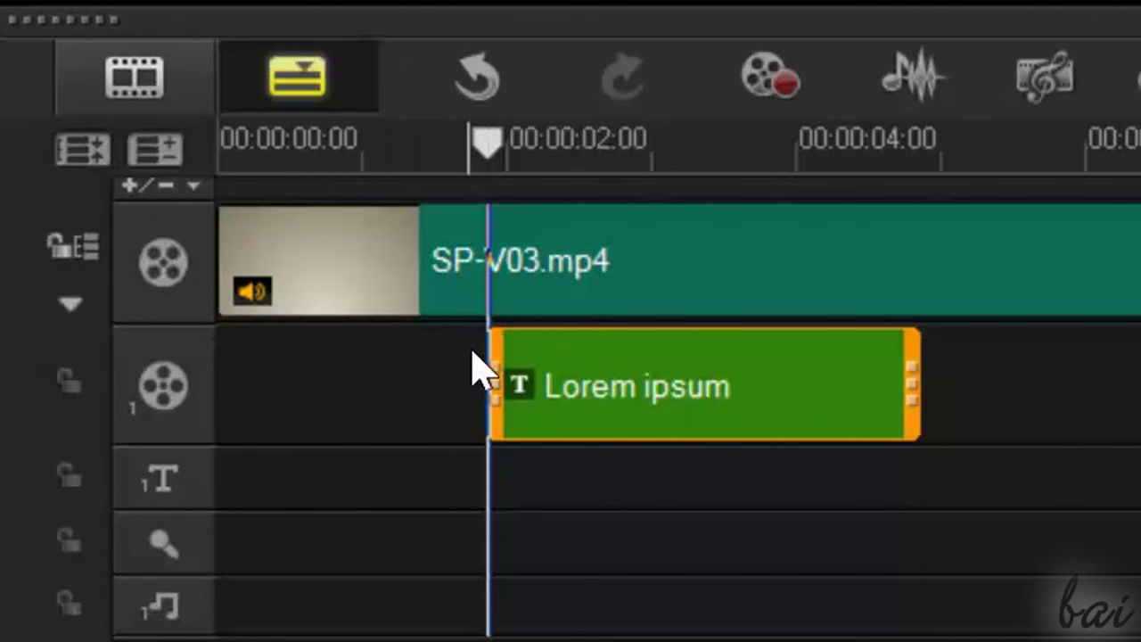
left_click(637, 152)
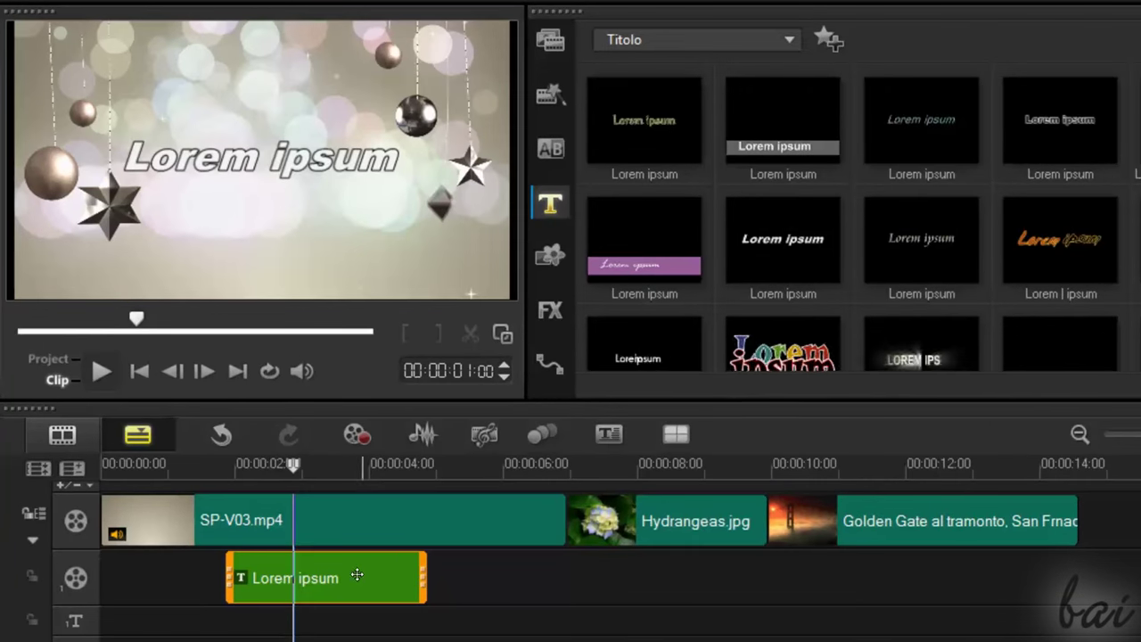
Step: Replace the title text with 'Hello!', then move it up-right, enlarge it and tilt it upward
double_click(354, 577)
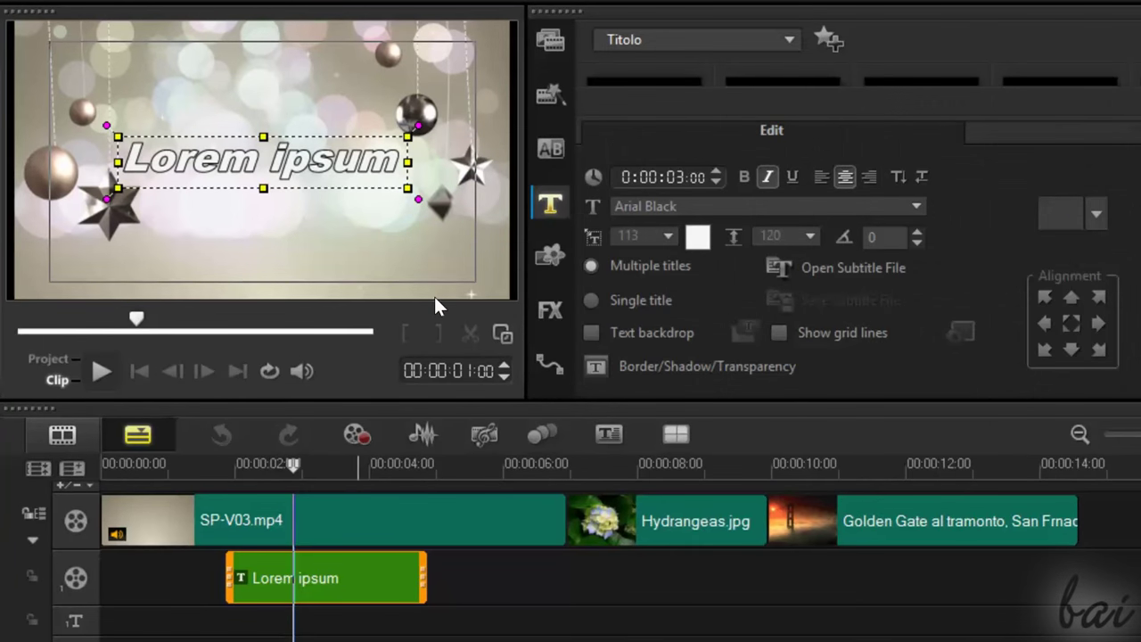
key("ctrl+a")
type("H")
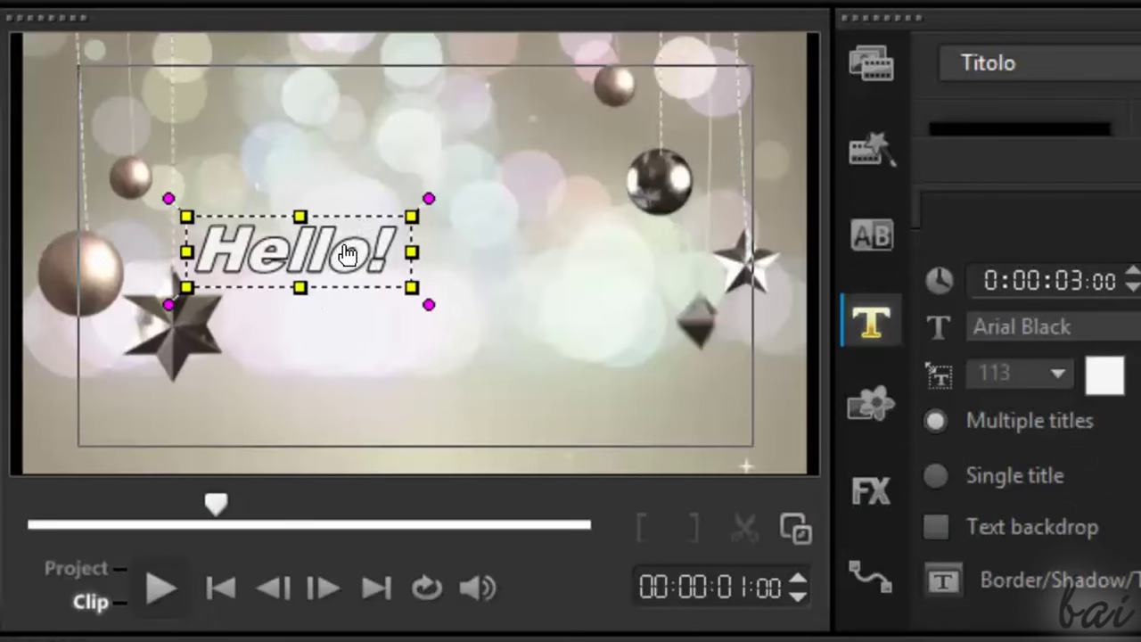
left_click_drag(347, 255, 477, 294)
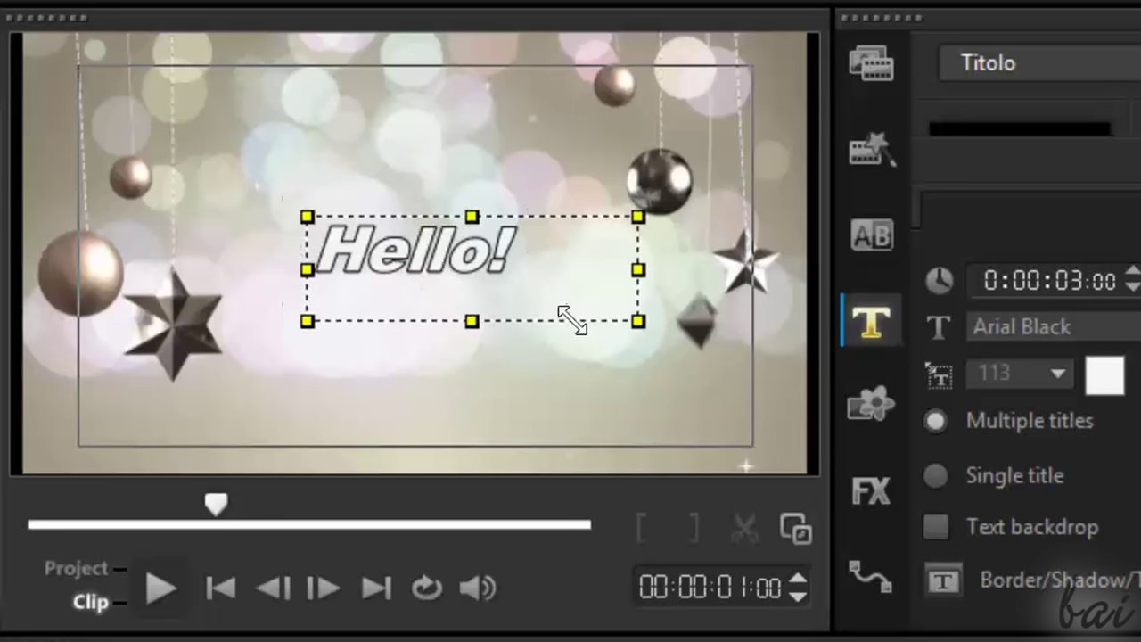
left_click_drag(580, 326, 562, 285)
left_click_drag(640, 328, 512, 276)
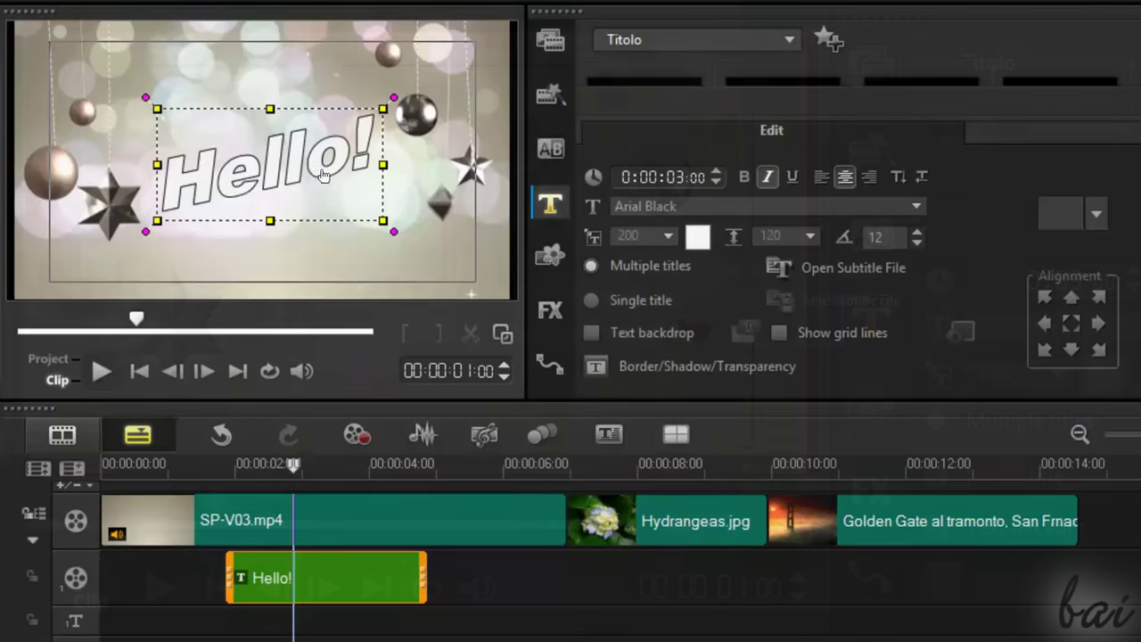
Step: Colour the word Hello red and try the top, bottom and left alignment positions
left_click_drag(351, 181, 215, 174)
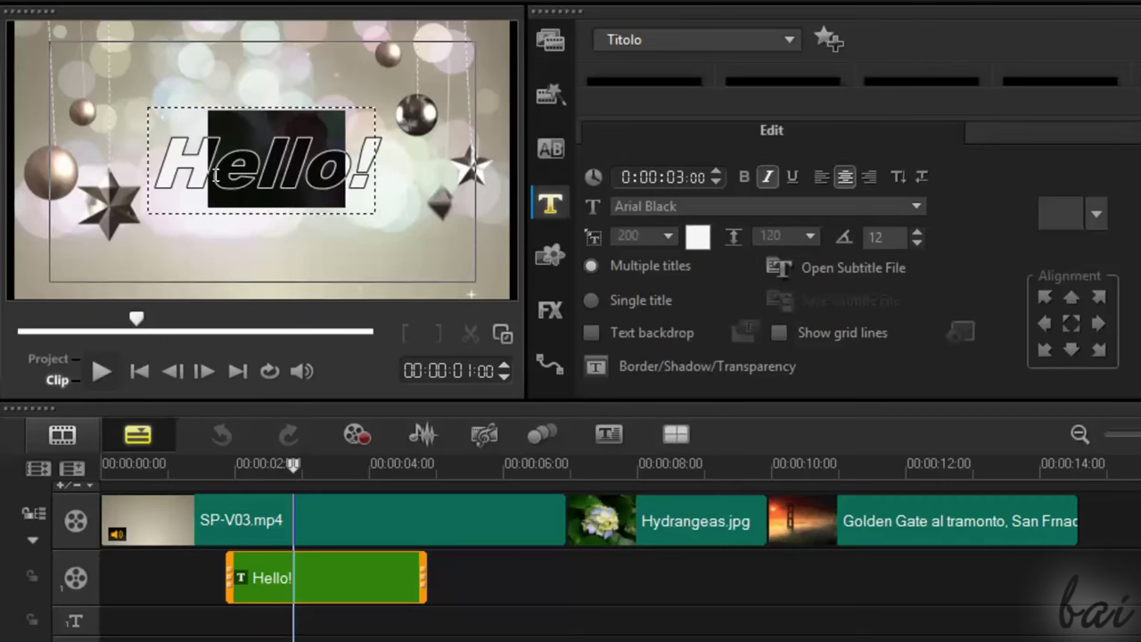
left_click(700, 238)
left_click(729, 290)
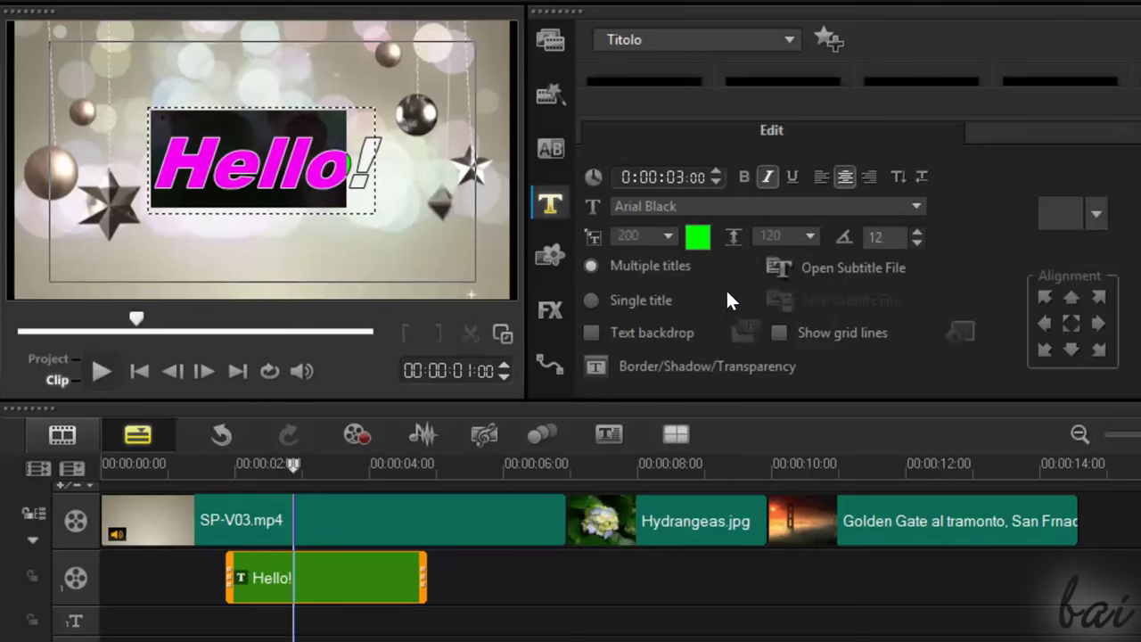
left_click(698, 238)
left_click(712, 290)
left_click(1072, 298)
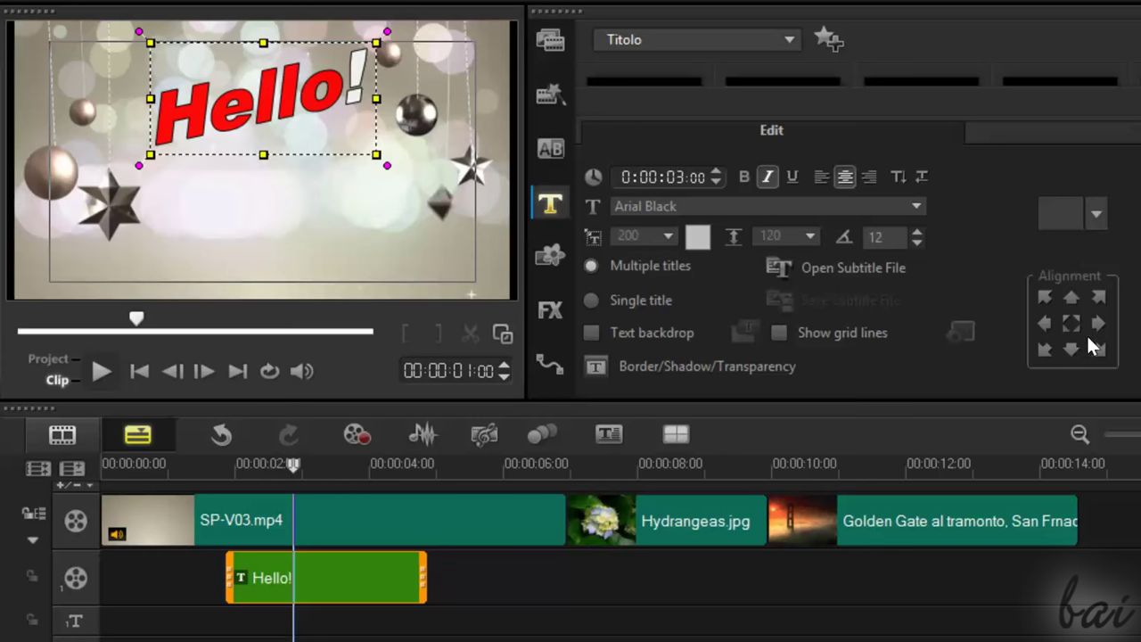
left_click(1073, 350)
left_click(1046, 322)
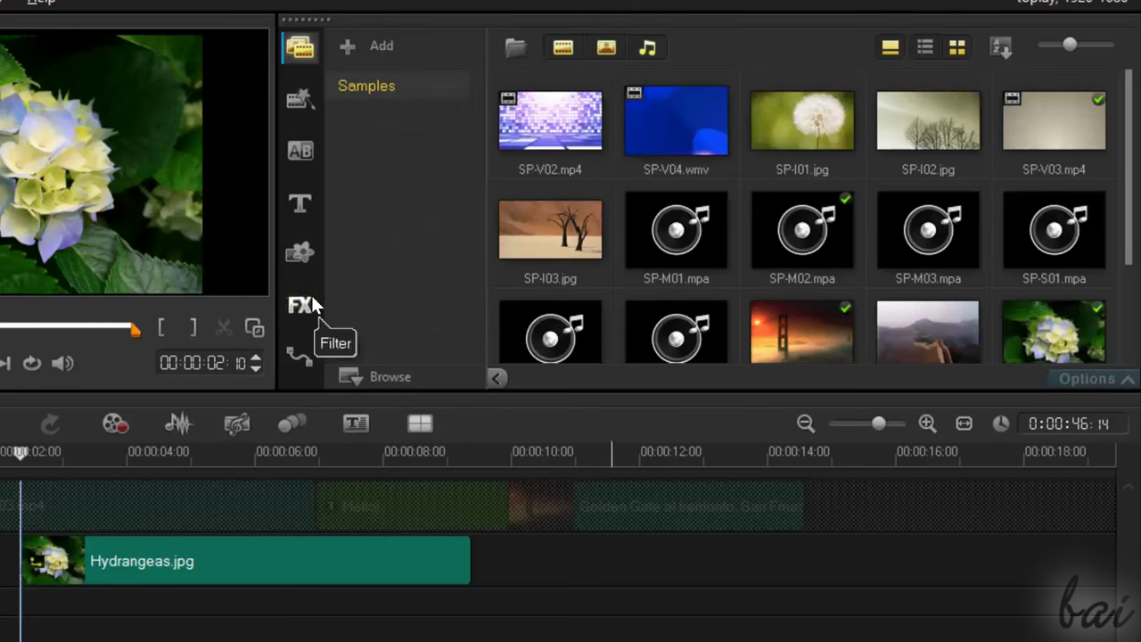
Step: Drag a filter from the FX library onto the Hydrangeas.jpg overlay clip
left_click(303, 305)
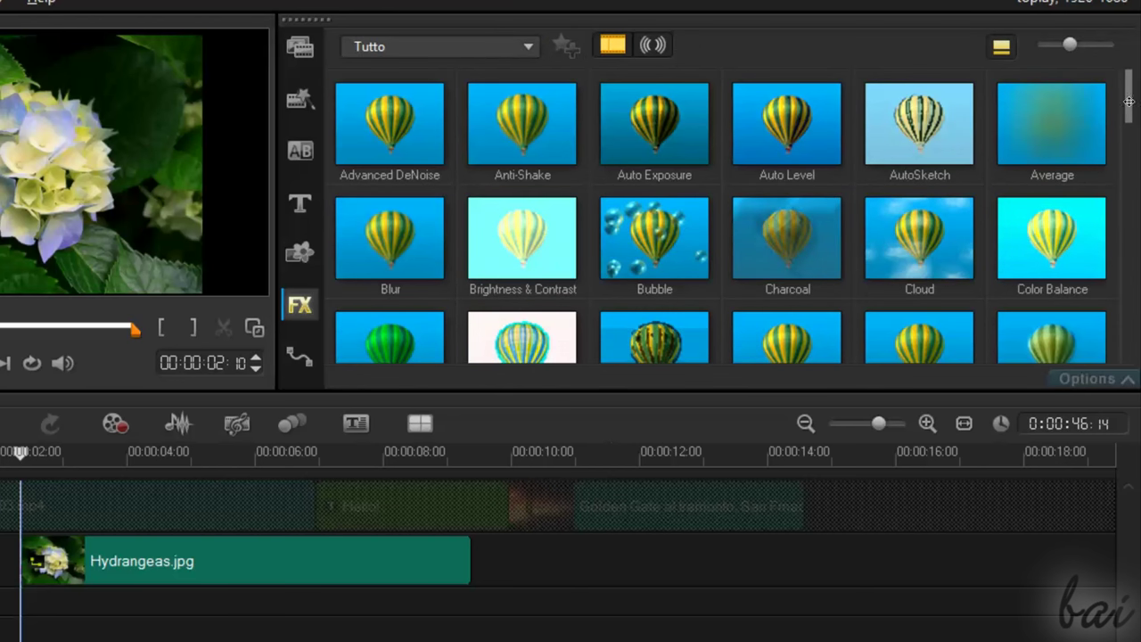
left_click_drag(1128, 102, 1134, 181)
left_click(938, 236)
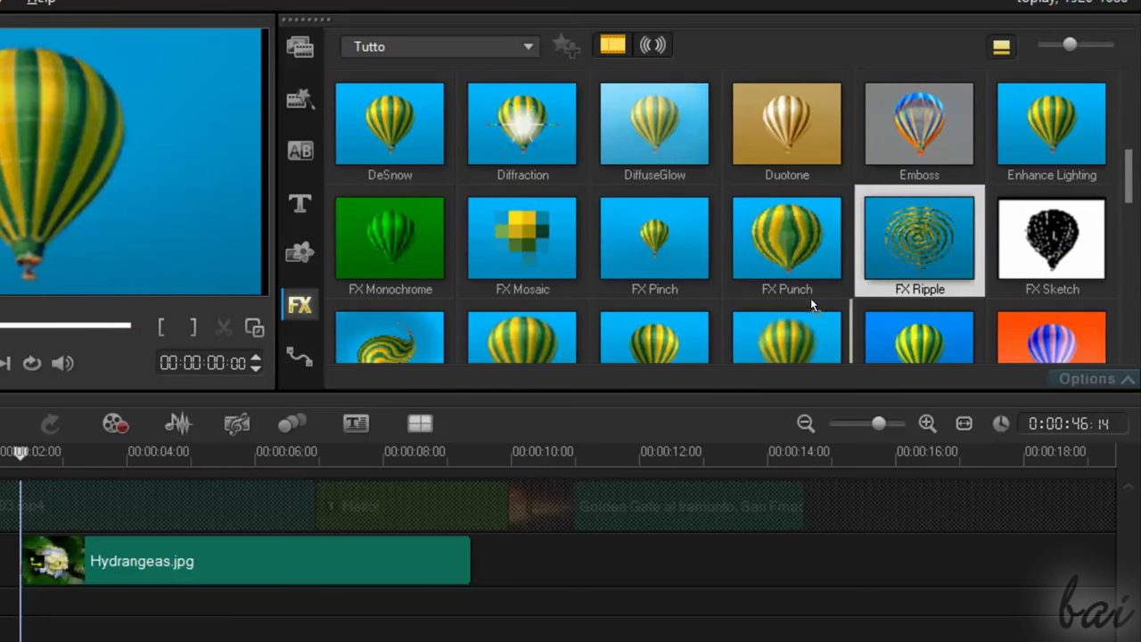
left_click_drag(811, 297, 234, 570)
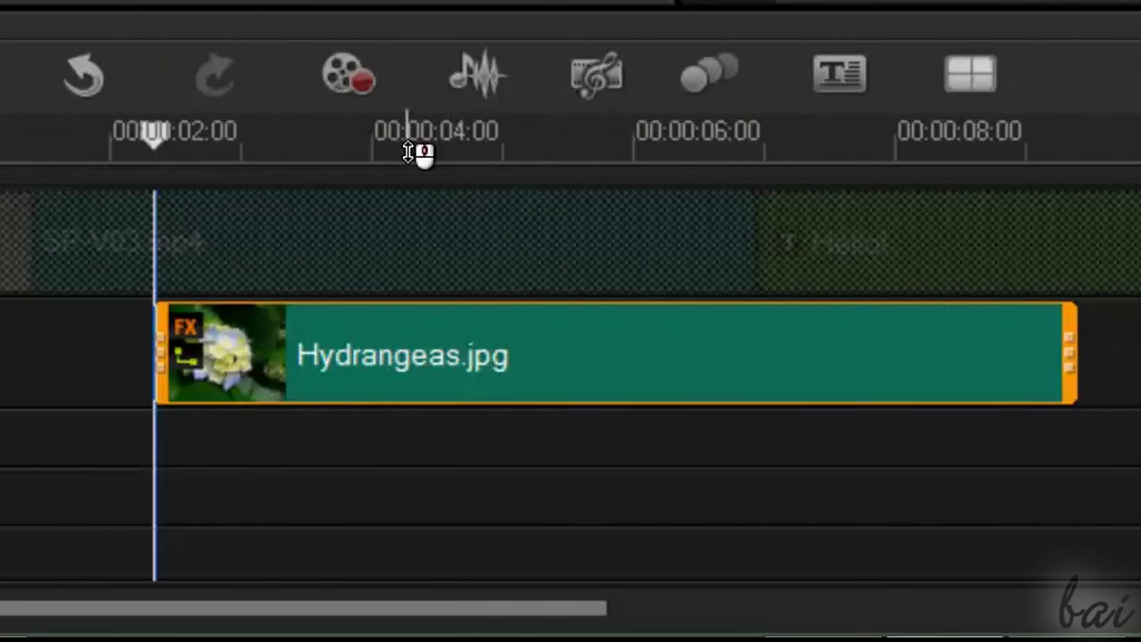
Step: Play the whole project from about 4 seconds to preview the effect, then reselect Hydrangeas.jpg
left_click(490, 131)
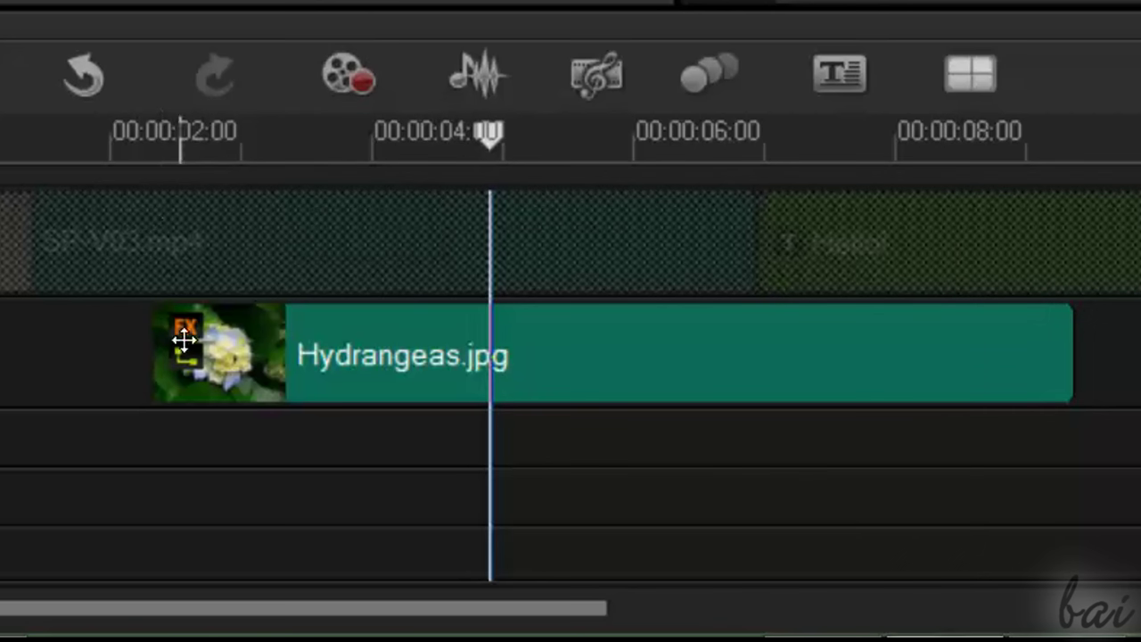
left_click(232, 347)
left_click(50, 372)
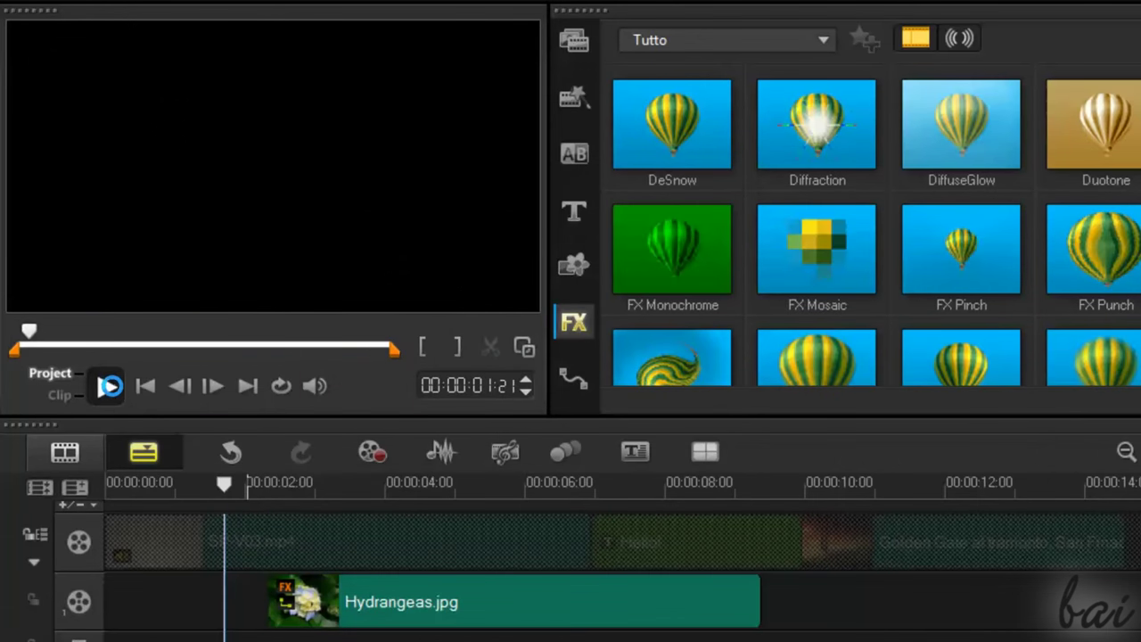
left_click(108, 386)
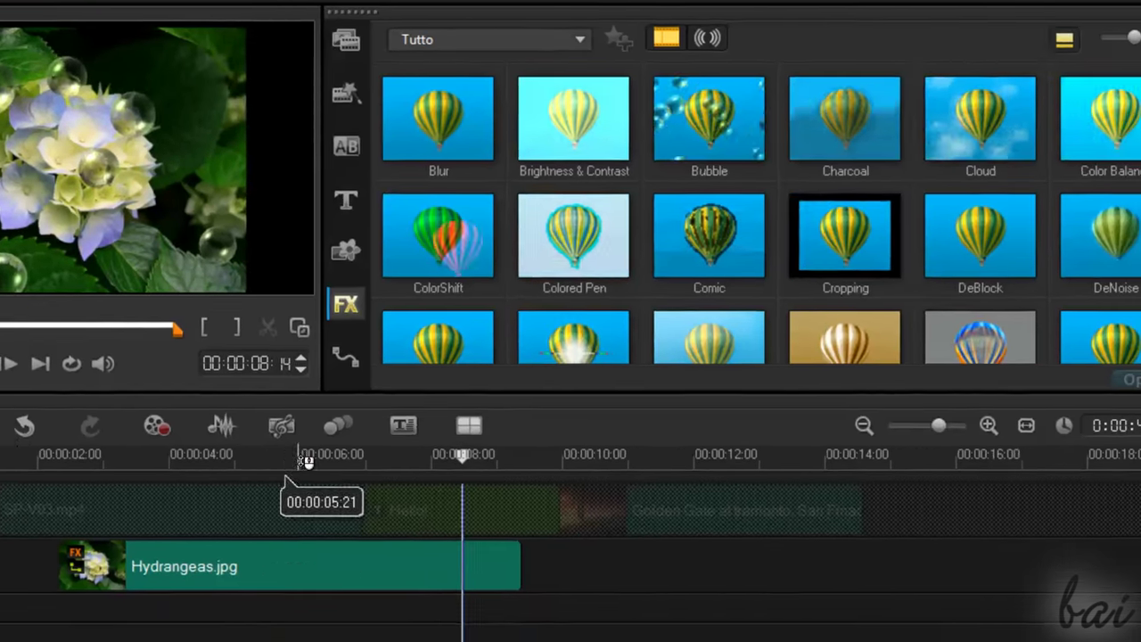
left_click(538, 485)
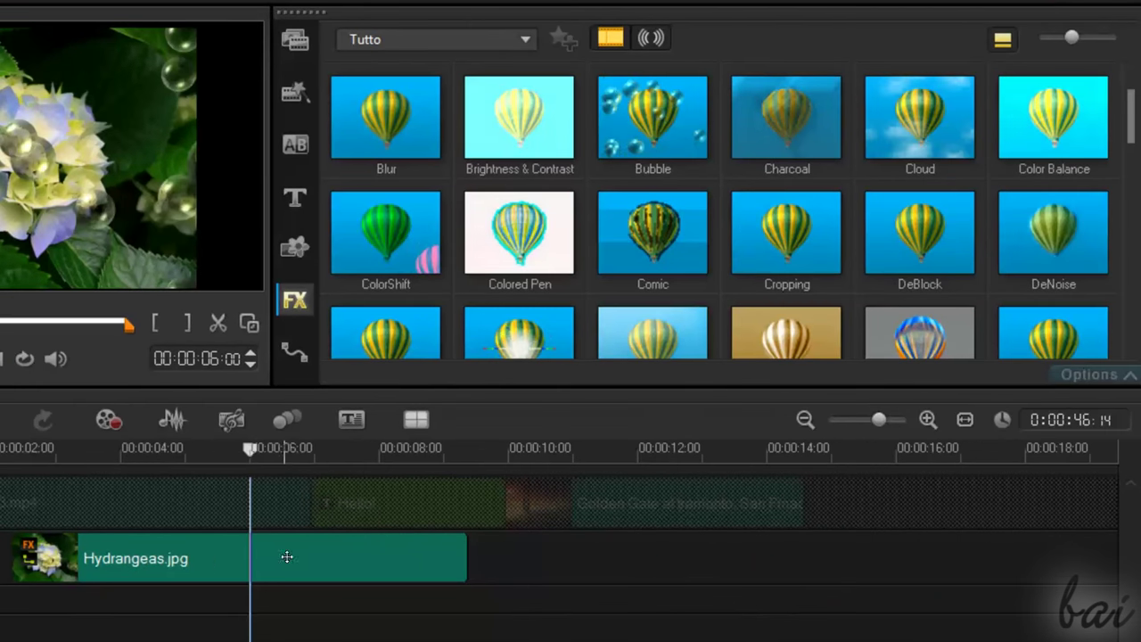
left_click(289, 560)
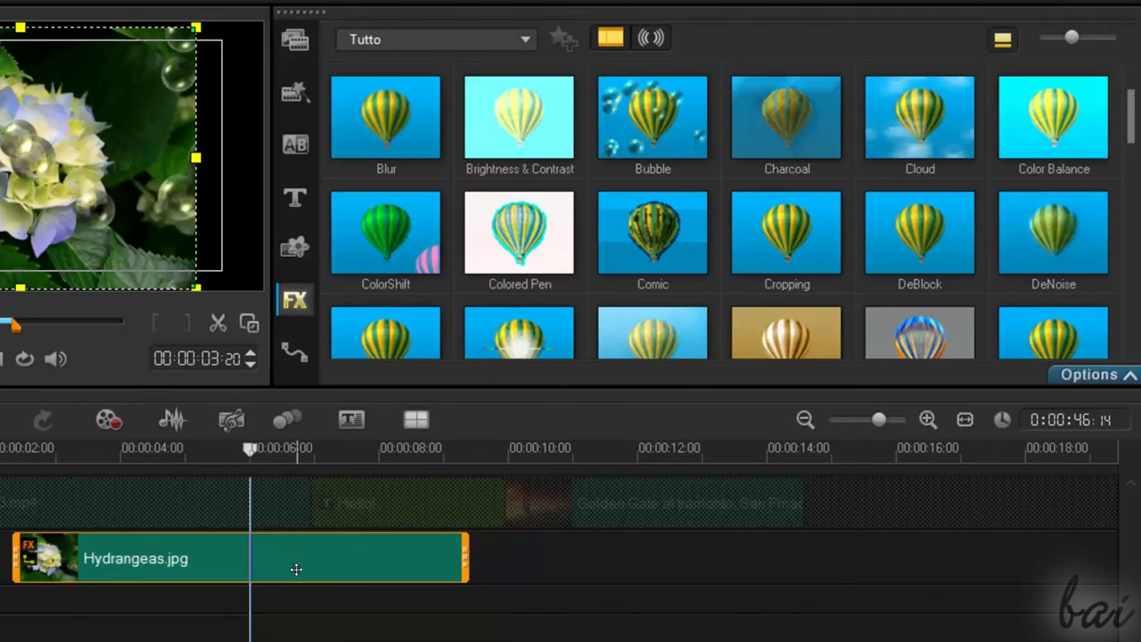
Step: Reapply Bubble to Hydrangeas.jpg and uncheck Replace Last Filter so filters stack
left_click(1089, 376)
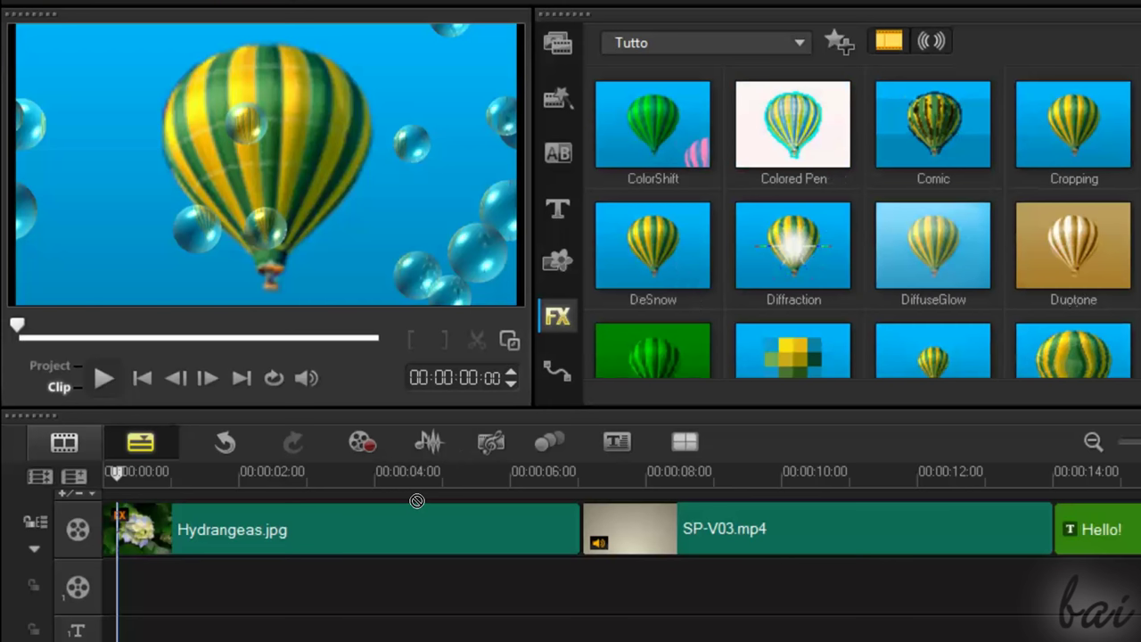
left_click_drag(416, 501, 407, 514)
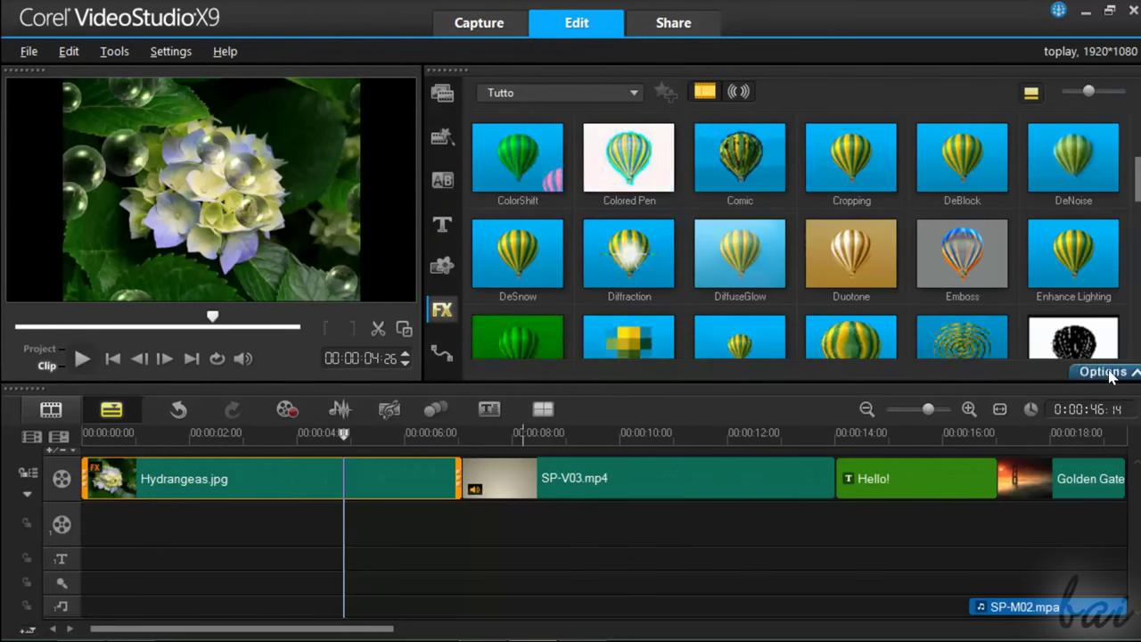
left_click(1108, 374)
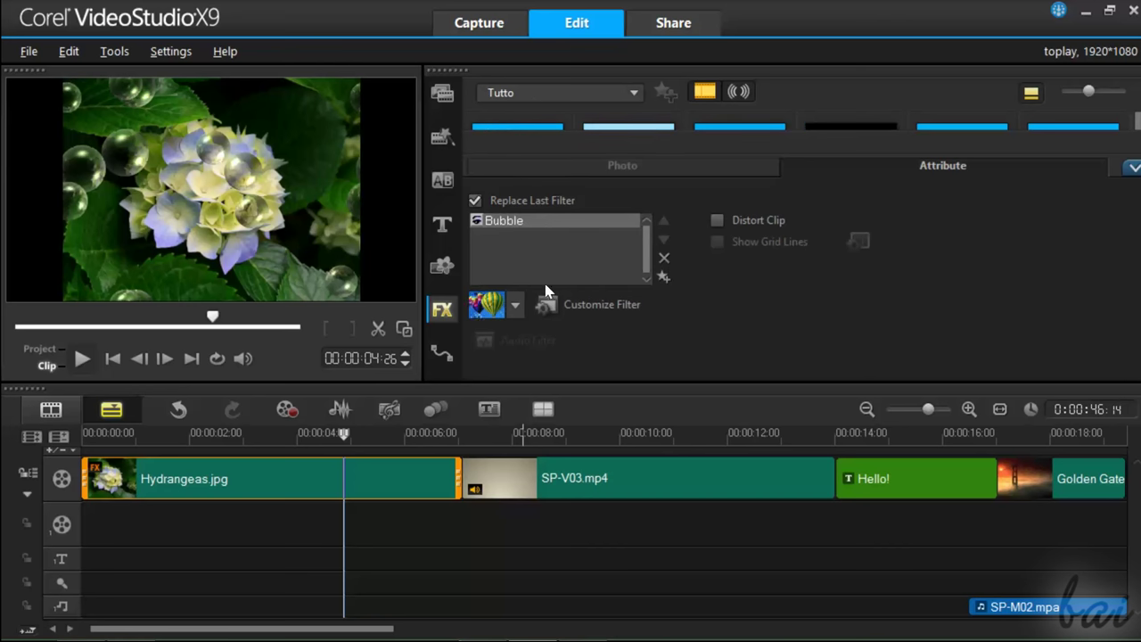
left_click(476, 202)
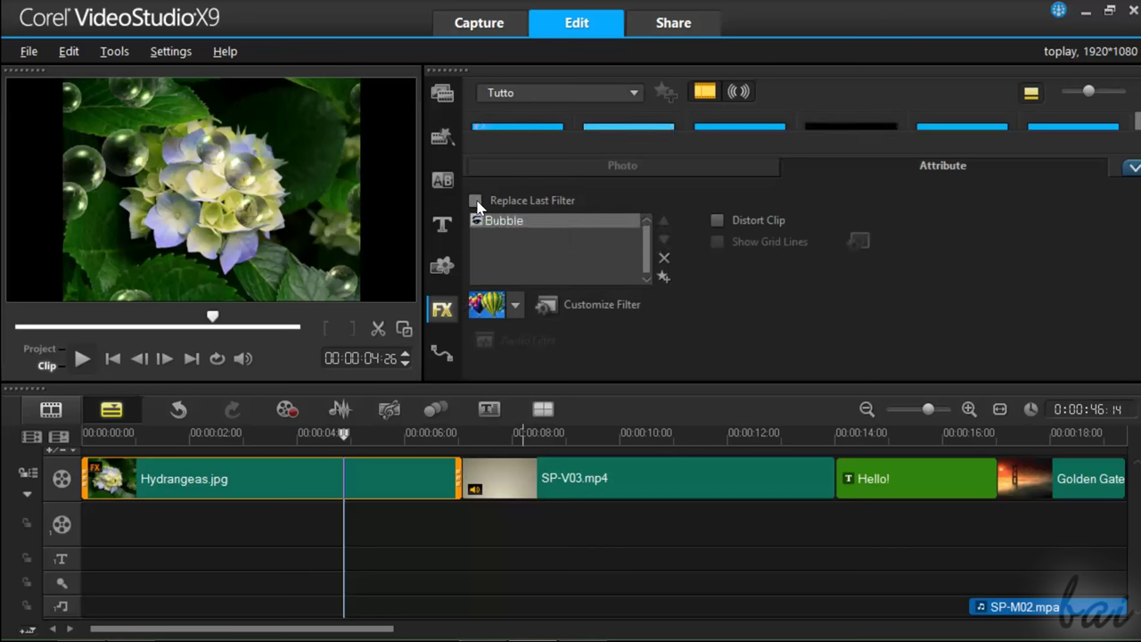
Step: Add FX Ripple to Hydrangeas.jpg and play the clip with both filters
left_click(1132, 166)
left_click(968, 251)
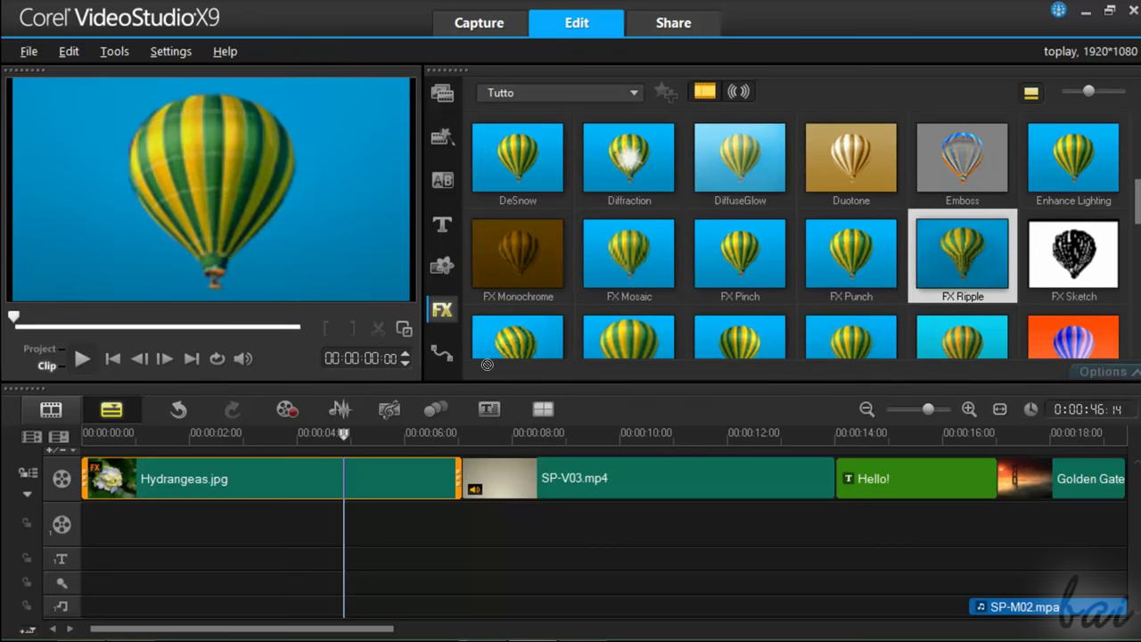
left_click_drag(379, 377, 229, 490)
left_click(81, 358)
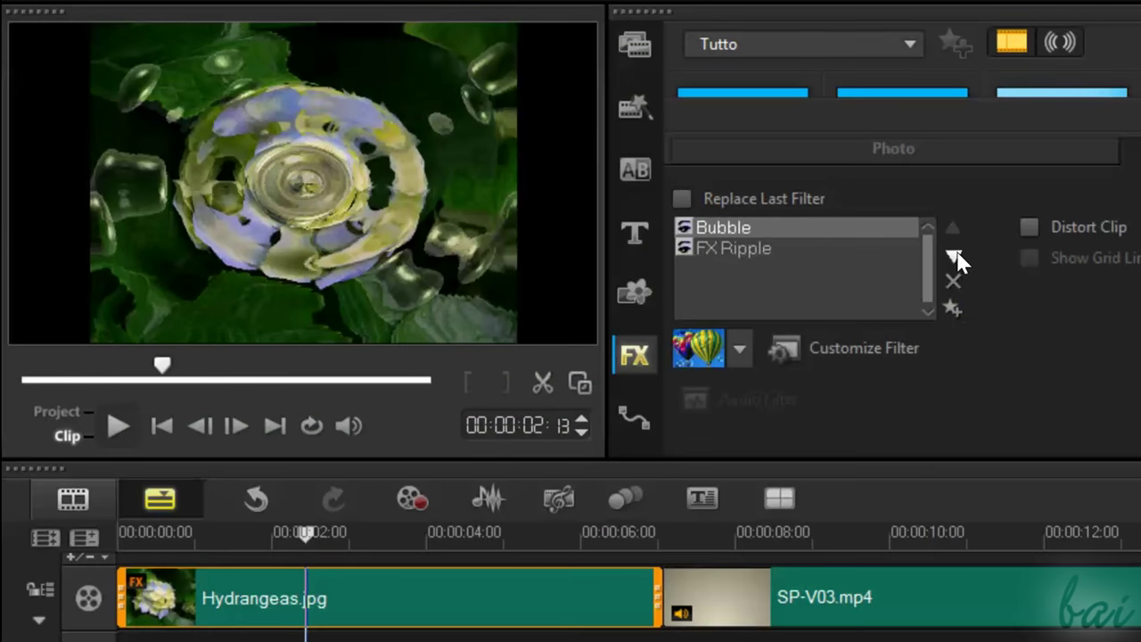
Step: Swap Bubble and FX Ripple back and forth, finishing with FX Ripple above Bubble
left_click(955, 254)
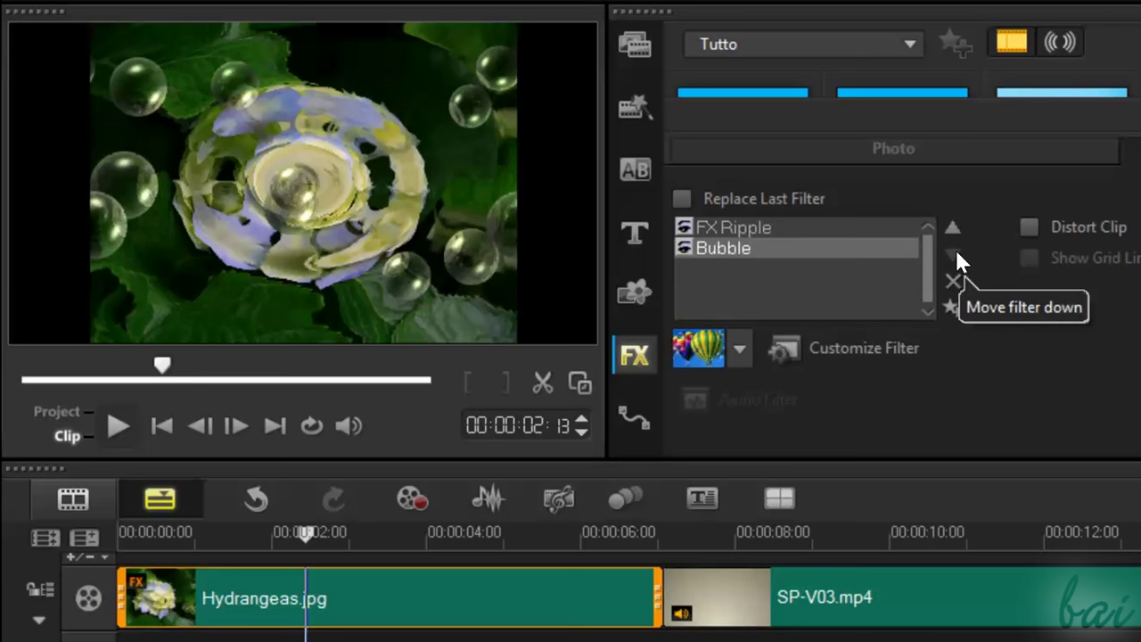
left_click(953, 231)
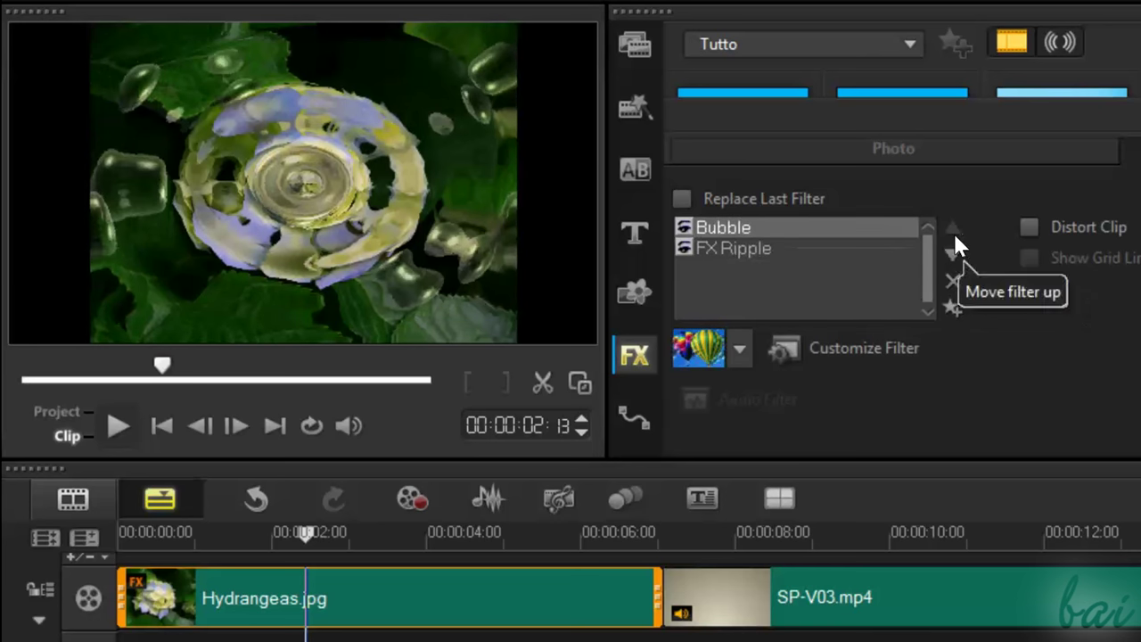
left_click(952, 254)
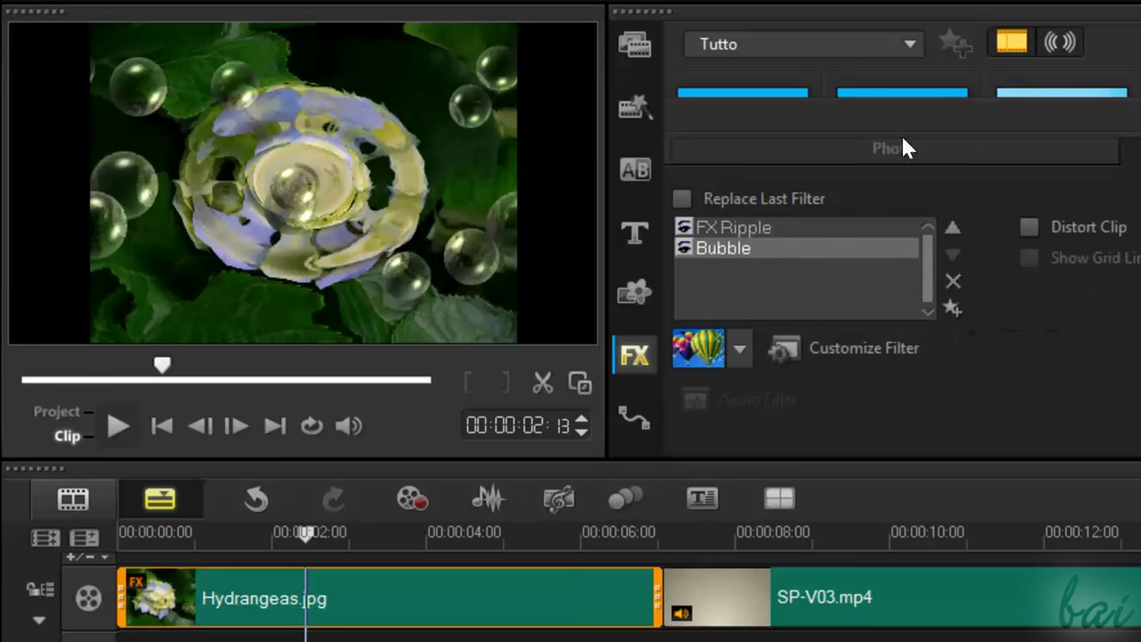
left_click(952, 228)
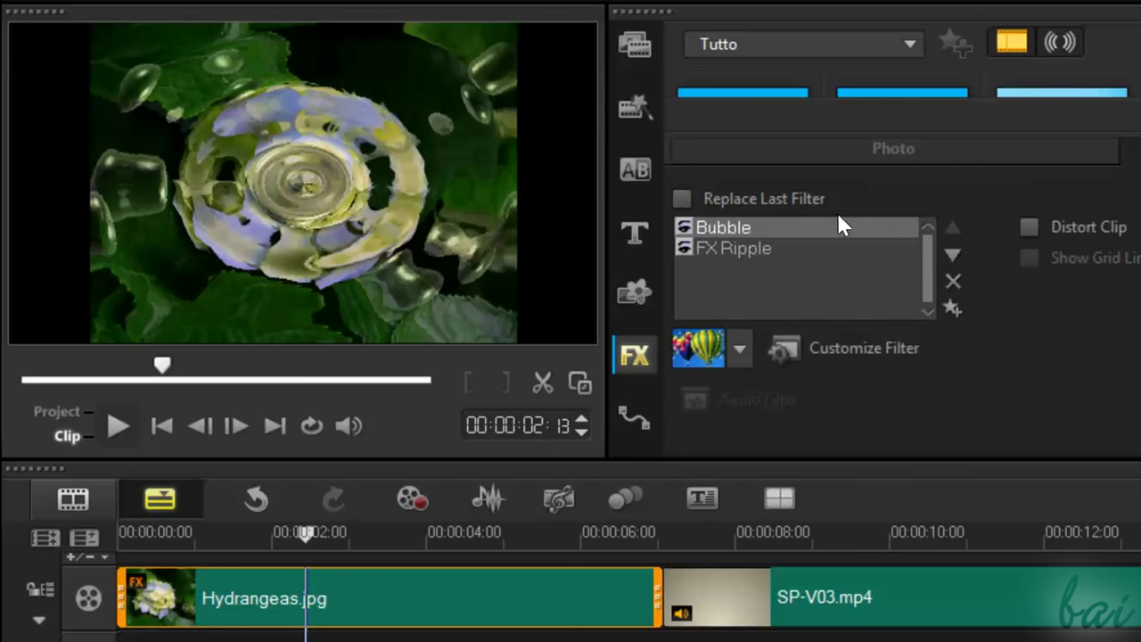
left_click(953, 256)
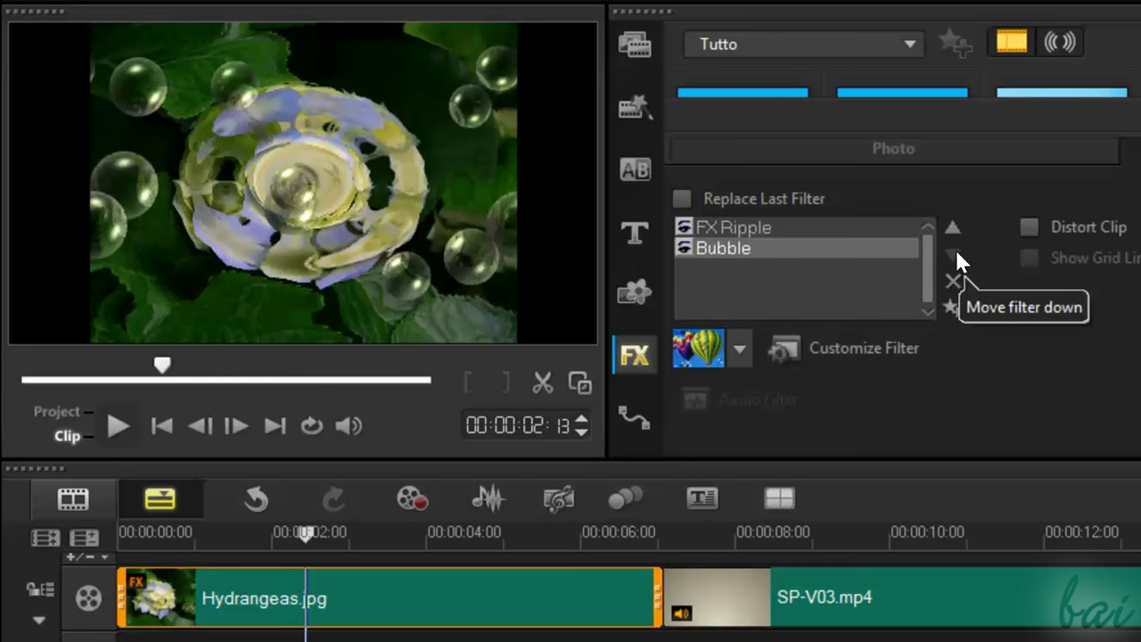
left_click(954, 232)
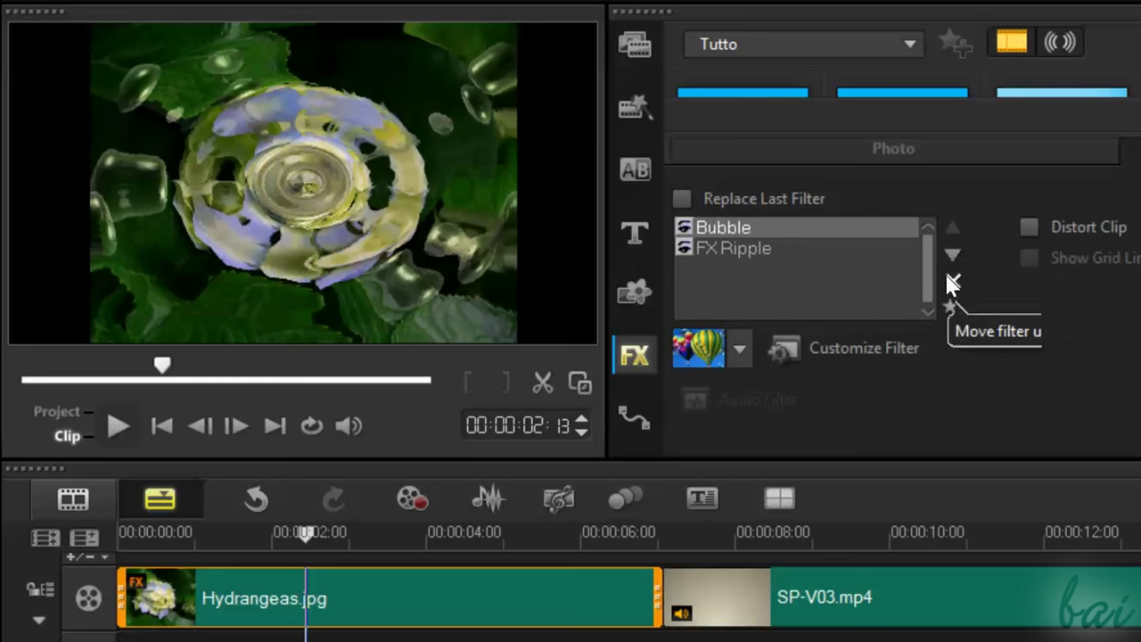
left_click(951, 256)
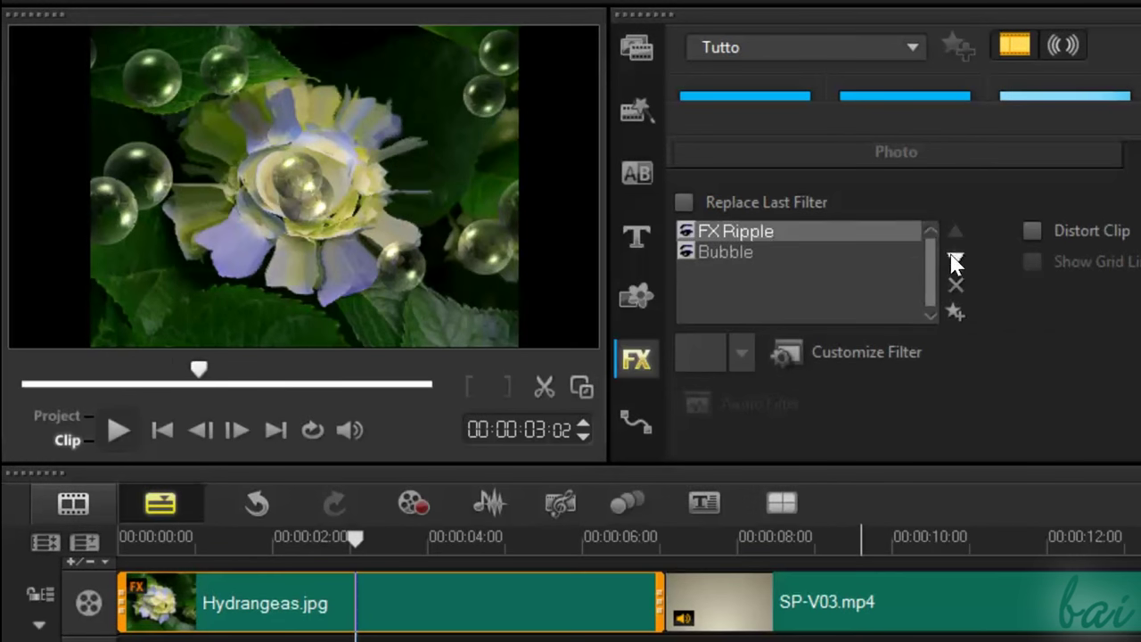
left_click(959, 283)
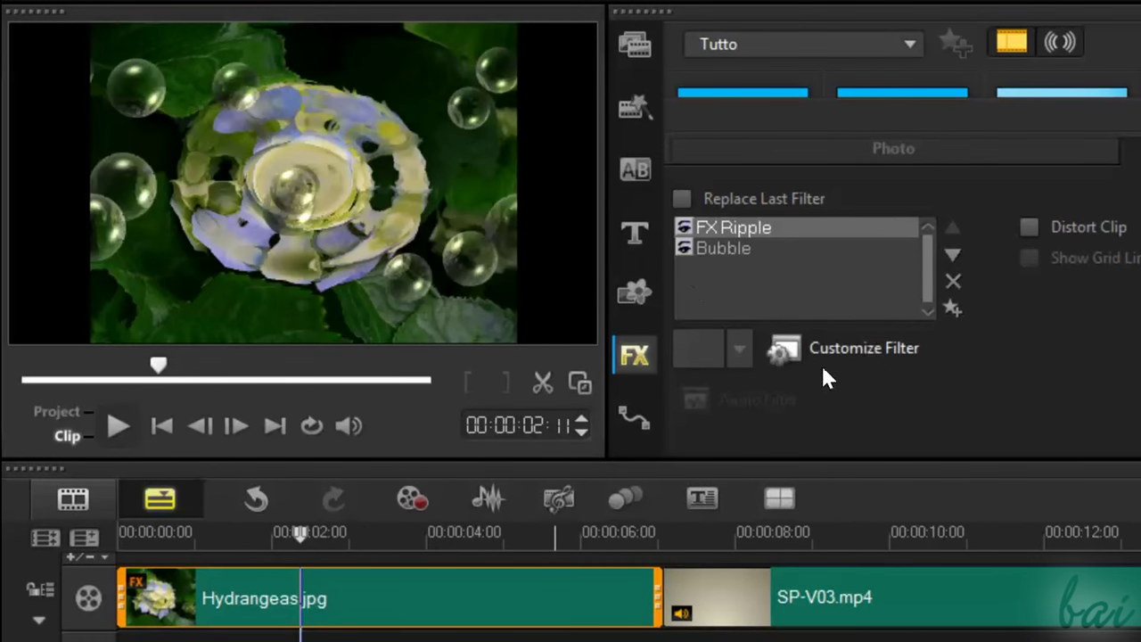
Step: Adjust the FX Ripple centre's X position in the Customize Filter dialog
left_click(872, 347)
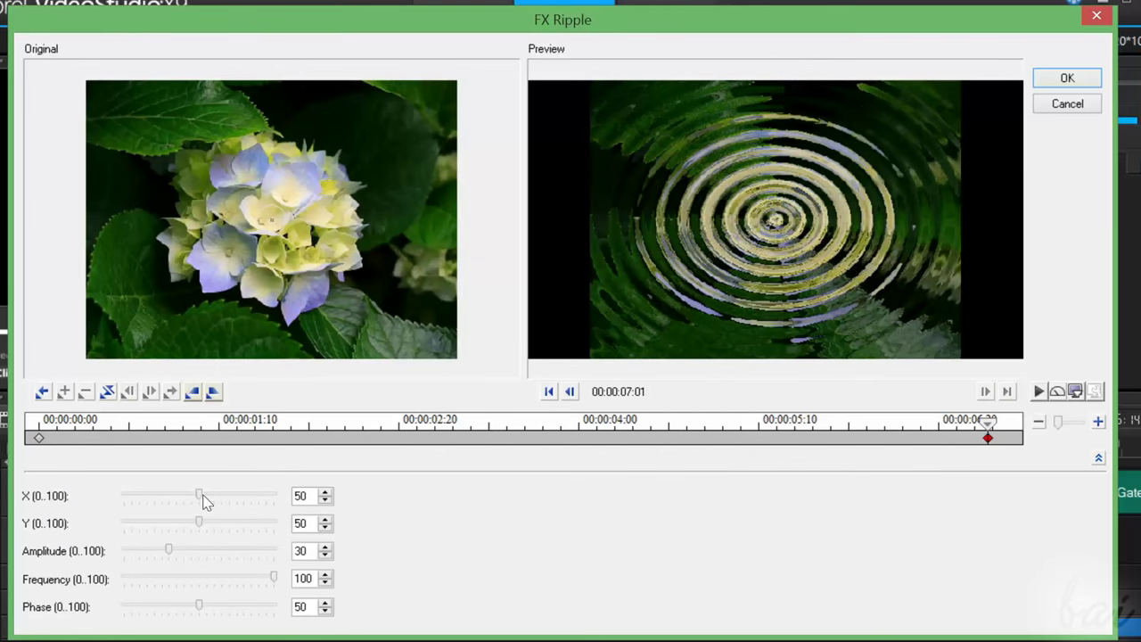
left_click_drag(179, 501, 189, 501)
left_click(153, 500)
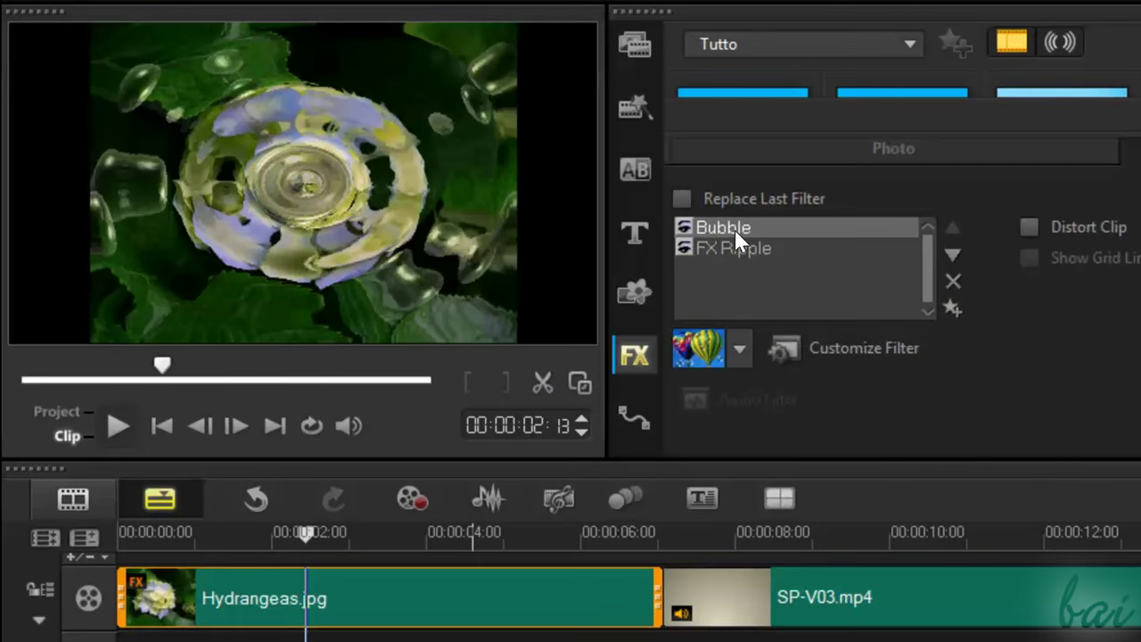
Step: Toggle the Bubble and FX Ripple filters off and on, leaving Bubble visible
left_click(684, 227)
left_click(683, 227)
left_click(684, 227)
left_click(692, 250)
left_click(683, 249)
left_click(684, 228)
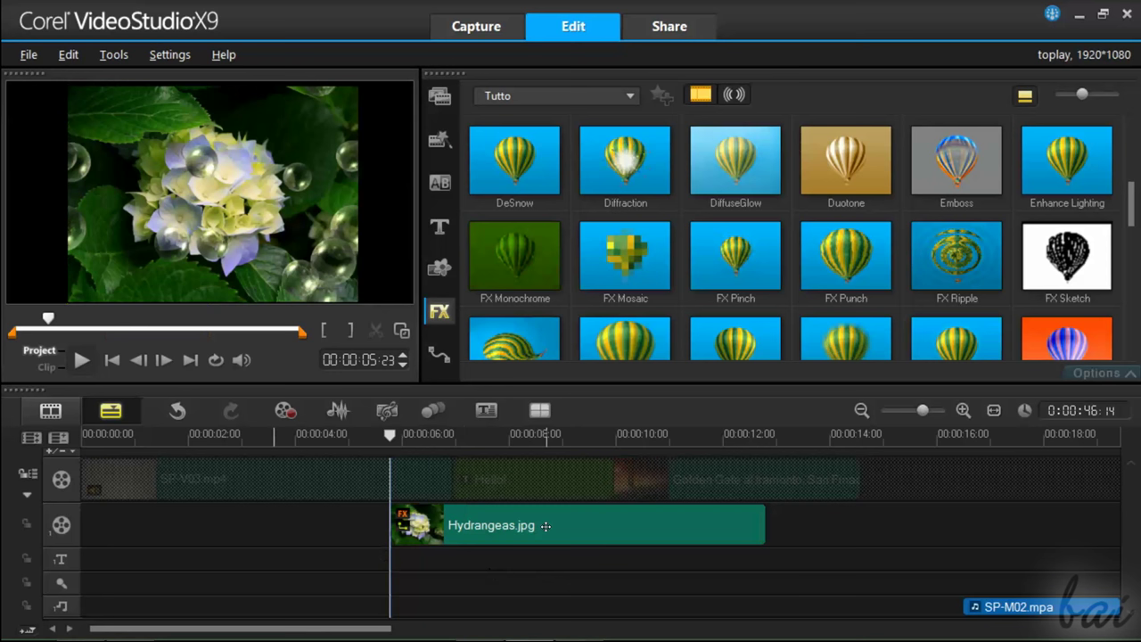
Step: Enable Apply Overlay Options under Mask & Chroma Key for the Hydrangeas.jpg overlay
left_click(546, 526)
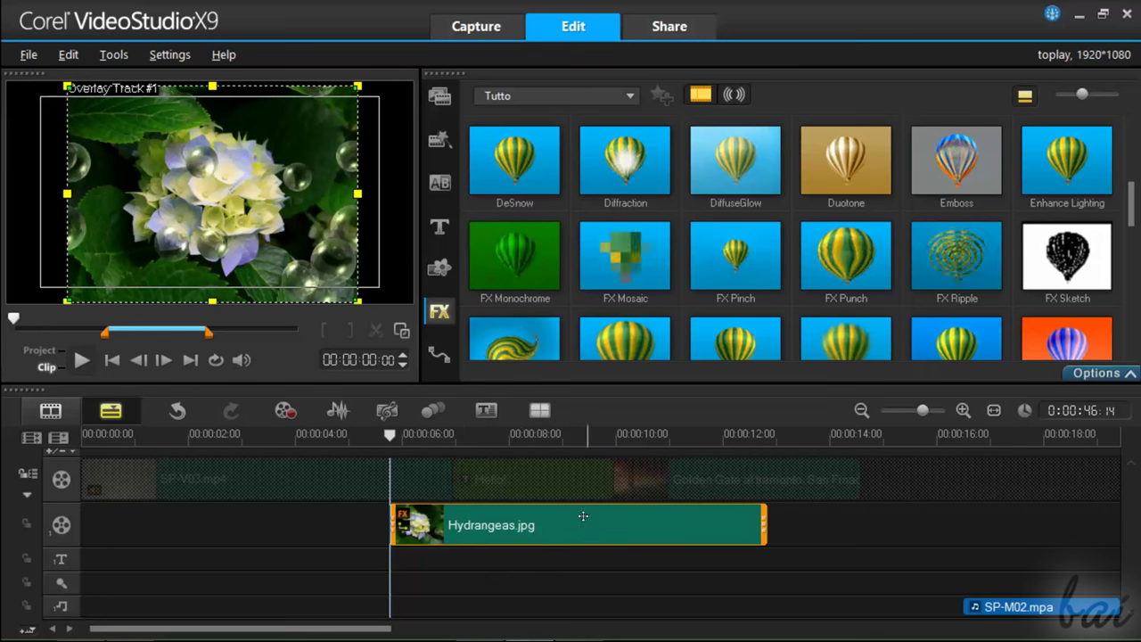
left_click(1099, 374)
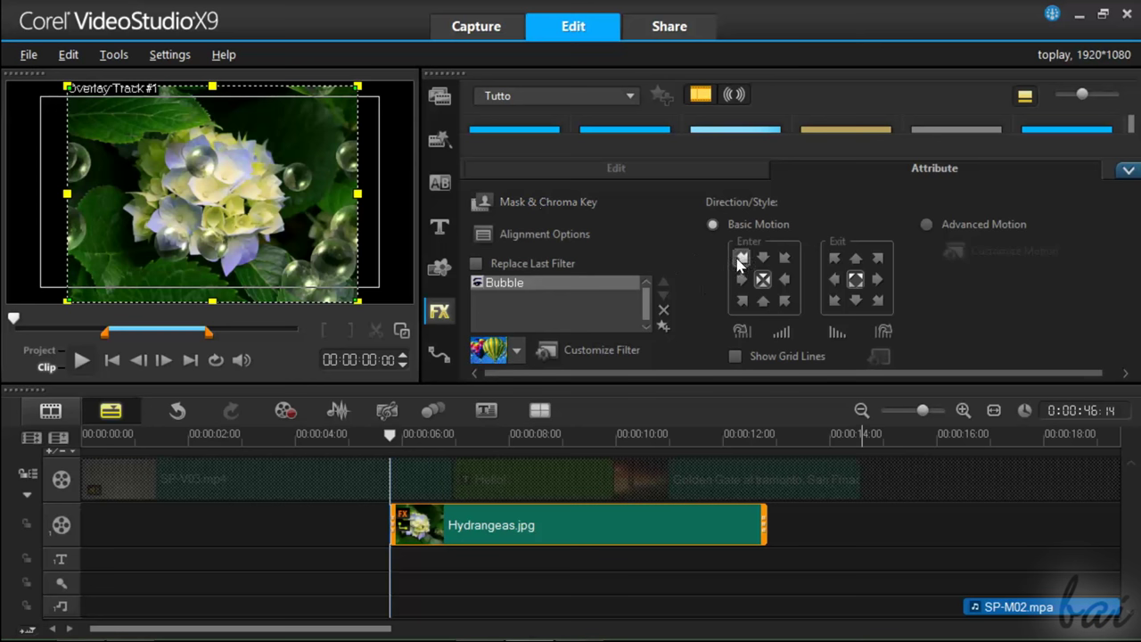
left_click(584, 205)
left_click(473, 227)
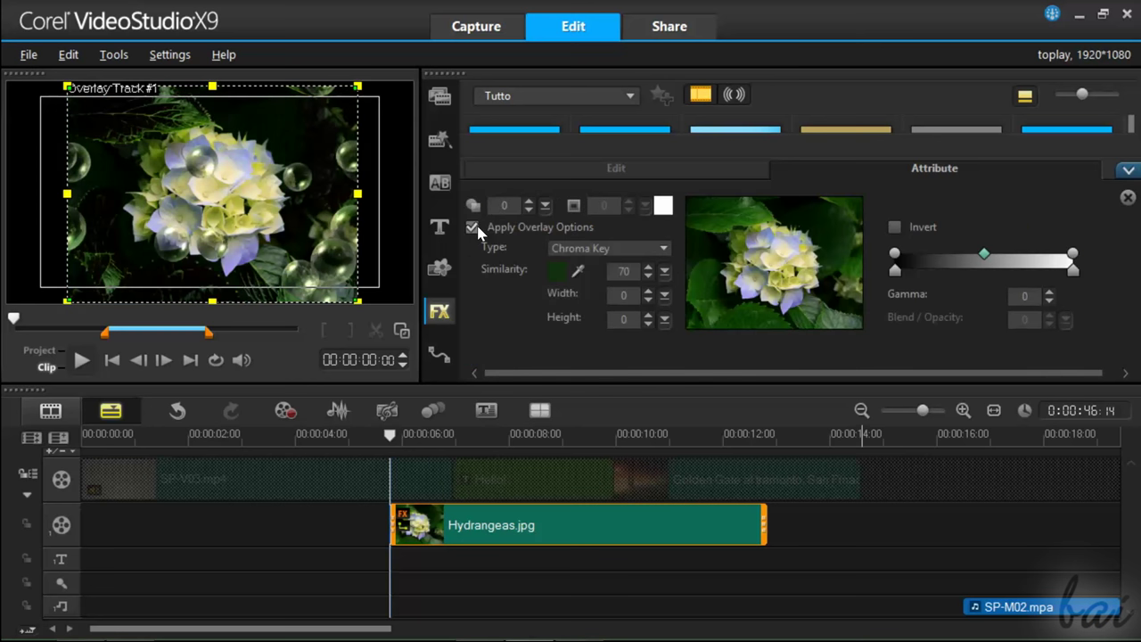
Step: Raise the key gamma and pick several key colours from the preview
left_click_drag(986, 257, 1004, 257)
left_click(758, 259)
left_click(775, 229)
left_click(775, 257)
left_click(758, 280)
left_click(775, 230)
key("Escape")
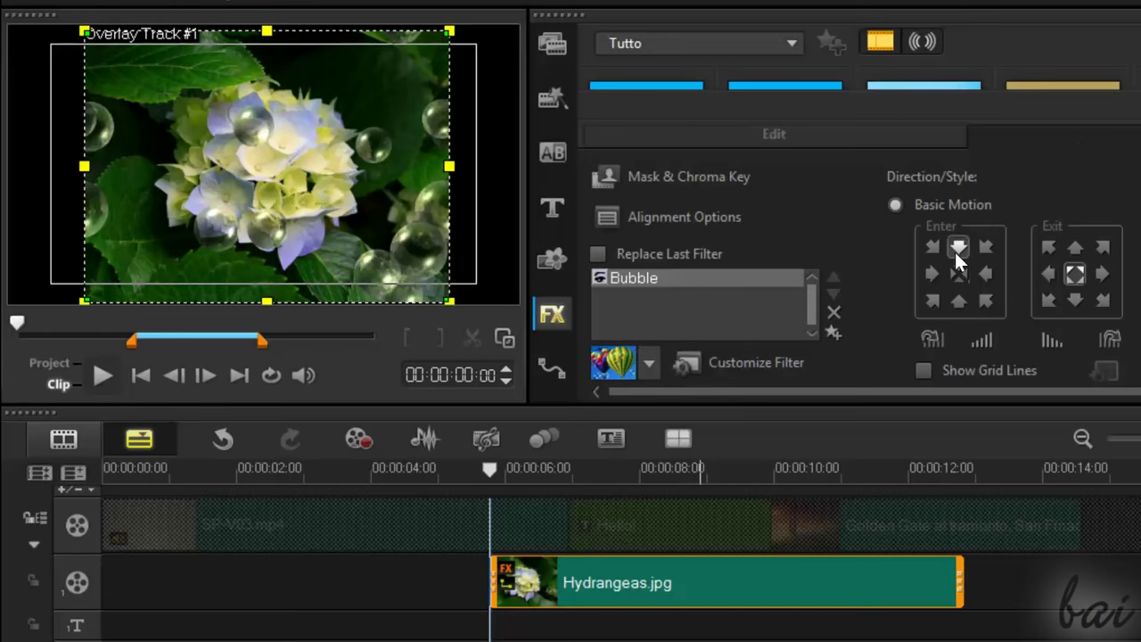
Step: Make the overlay enter from the top, preview it, then show the Edit settings
left_click(956, 249)
left_click(109, 377)
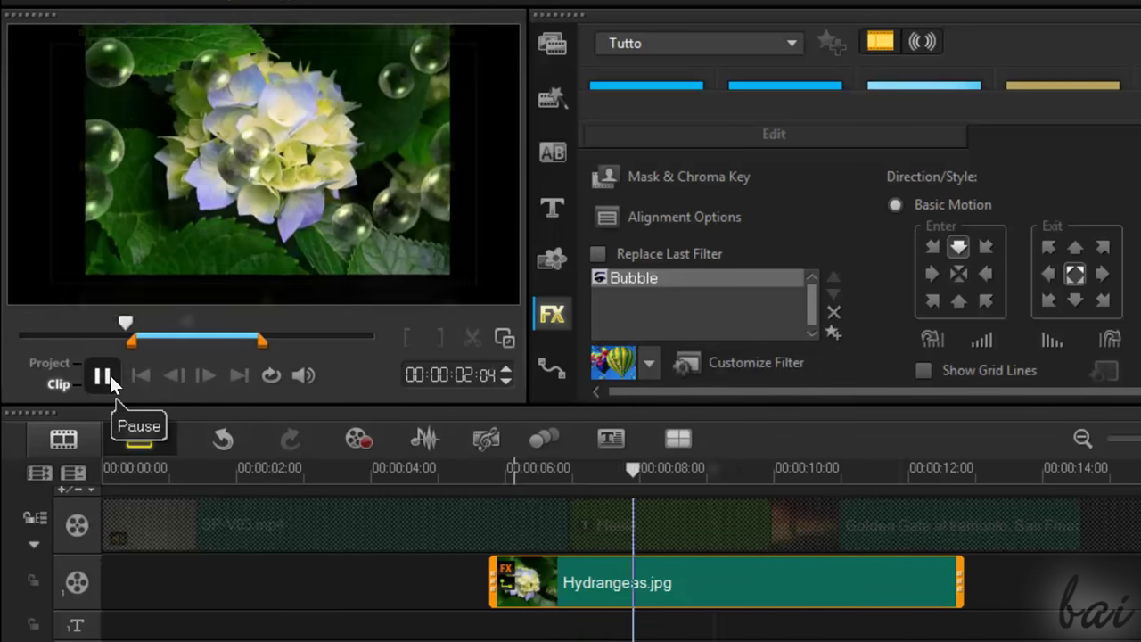
left_click(103, 376)
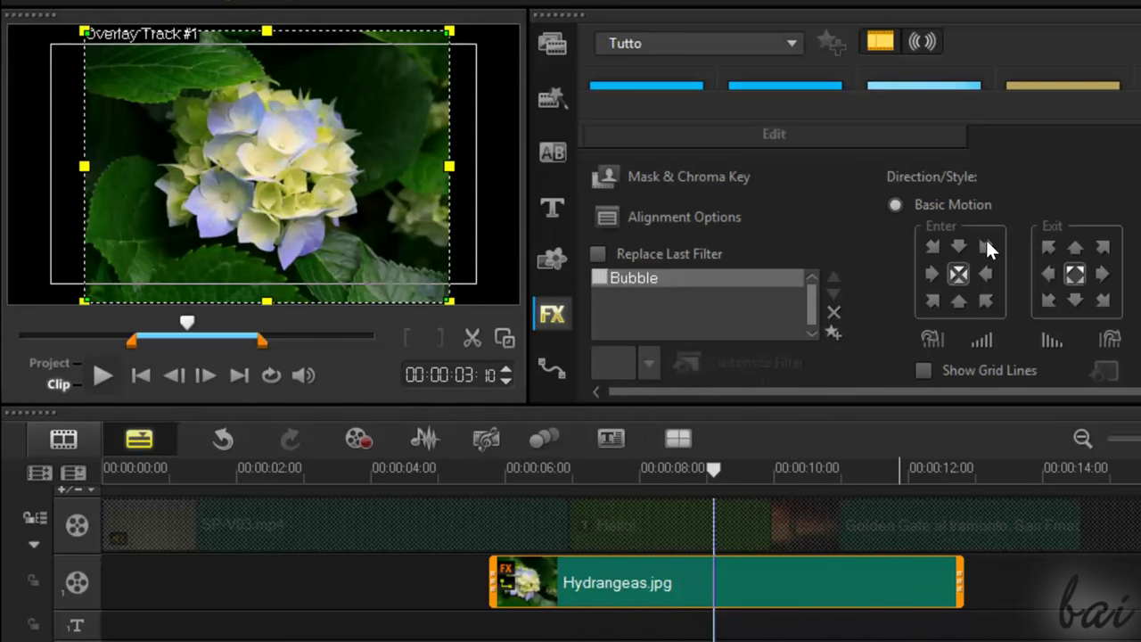
left_click(806, 135)
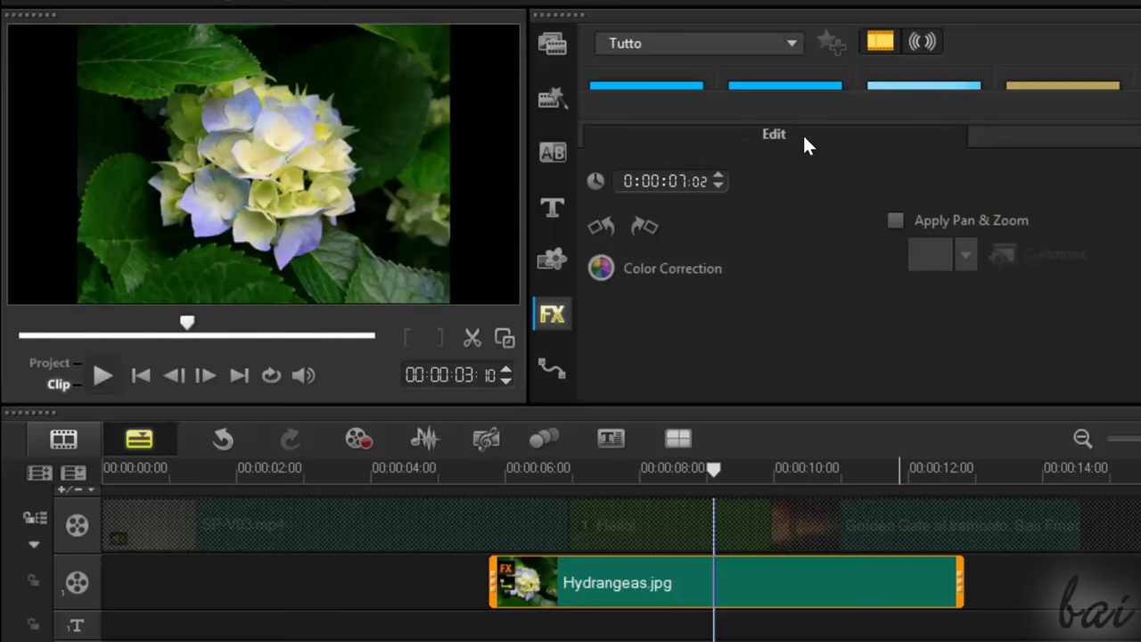
Step: Shift the photo's hue in color correction and test rotating it, ending in landscape
left_click(684, 267)
left_click_drag(1025, 203, 1032, 241)
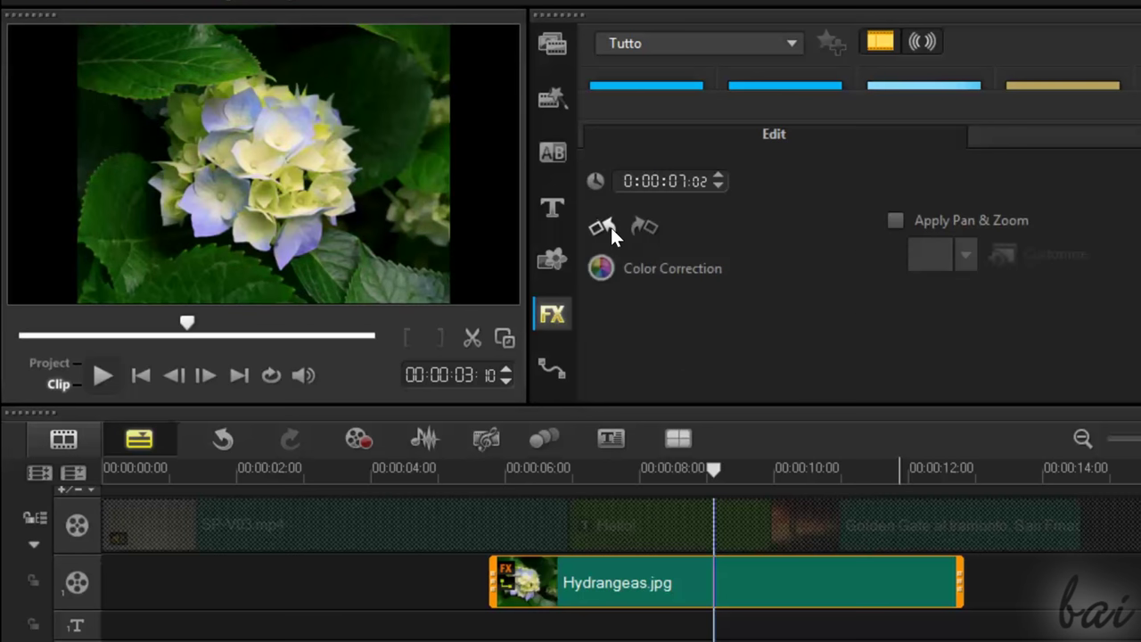
left_click(611, 227)
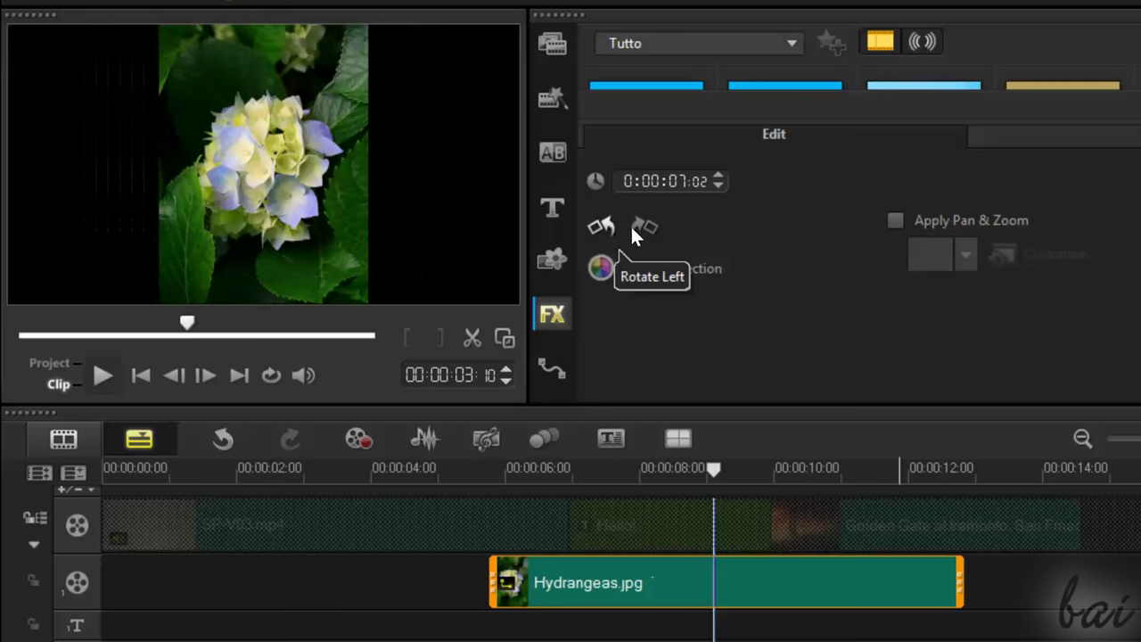
left_click(646, 226)
left_click(612, 226)
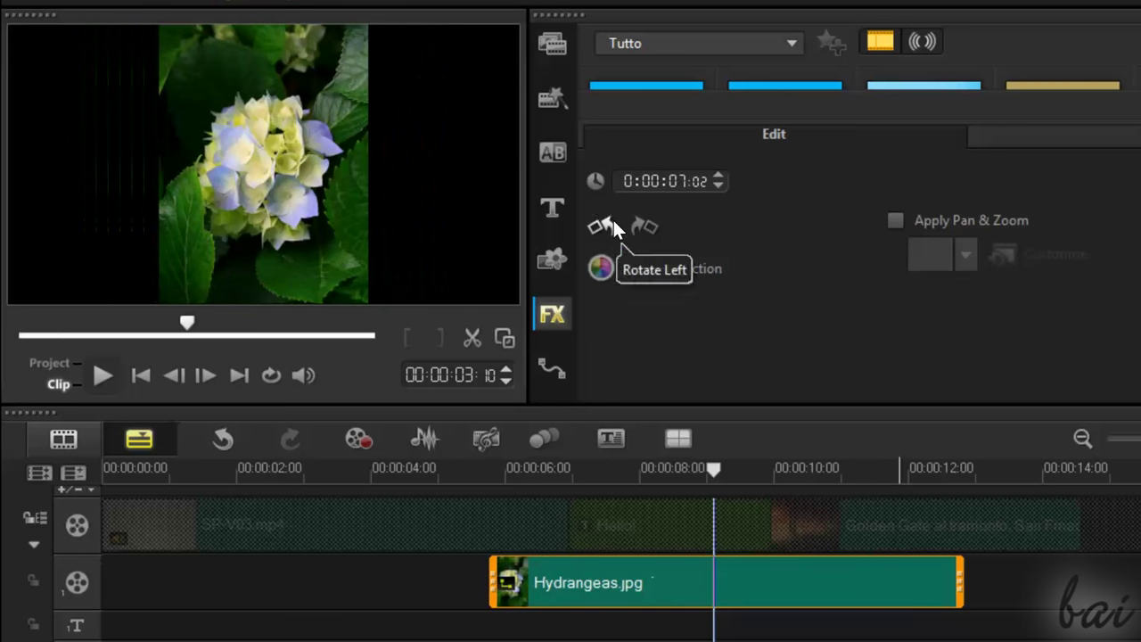
left_click(641, 226)
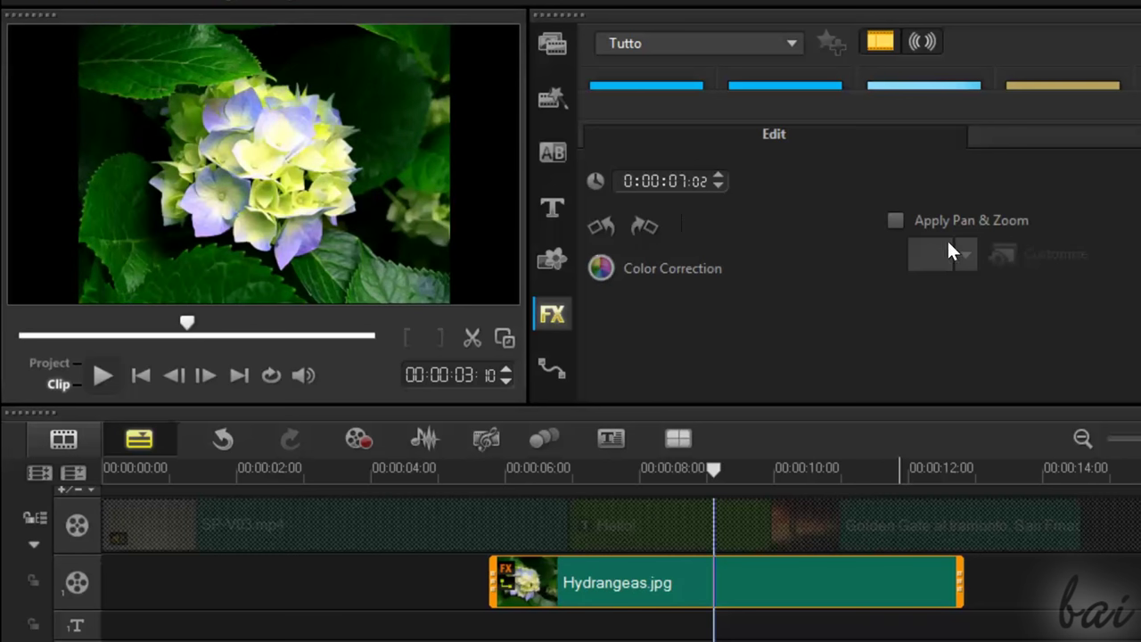
Step: Apply Pan & Zoom and customize it to zoom in on the flower at ratio 357
left_click(906, 220)
left_click(1039, 253)
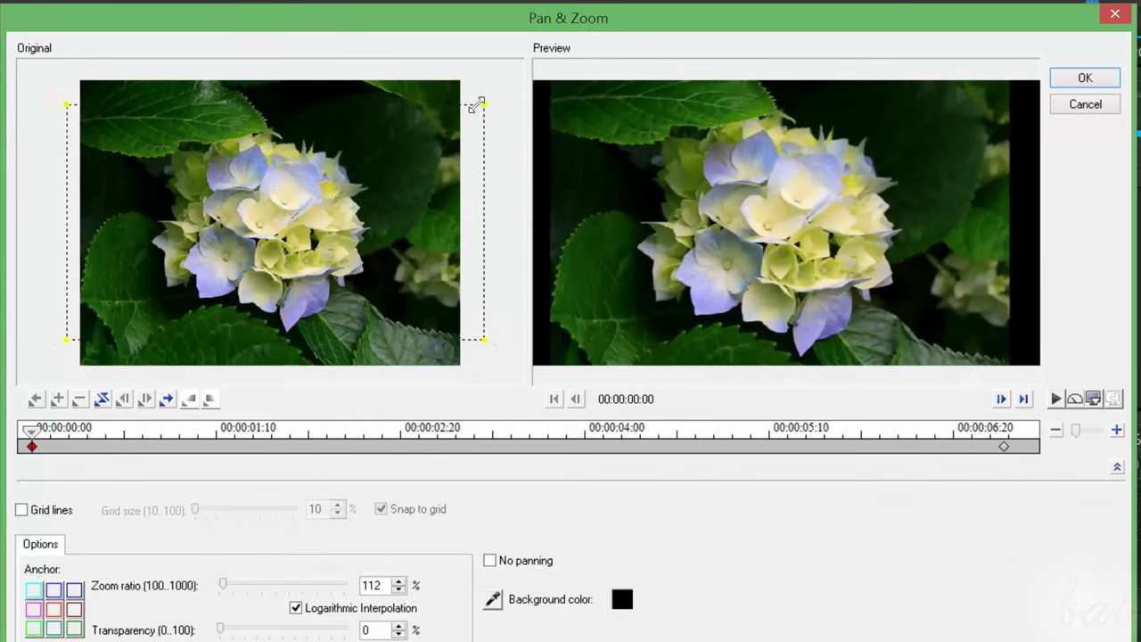
left_click_drag(641, 40, 407, 140)
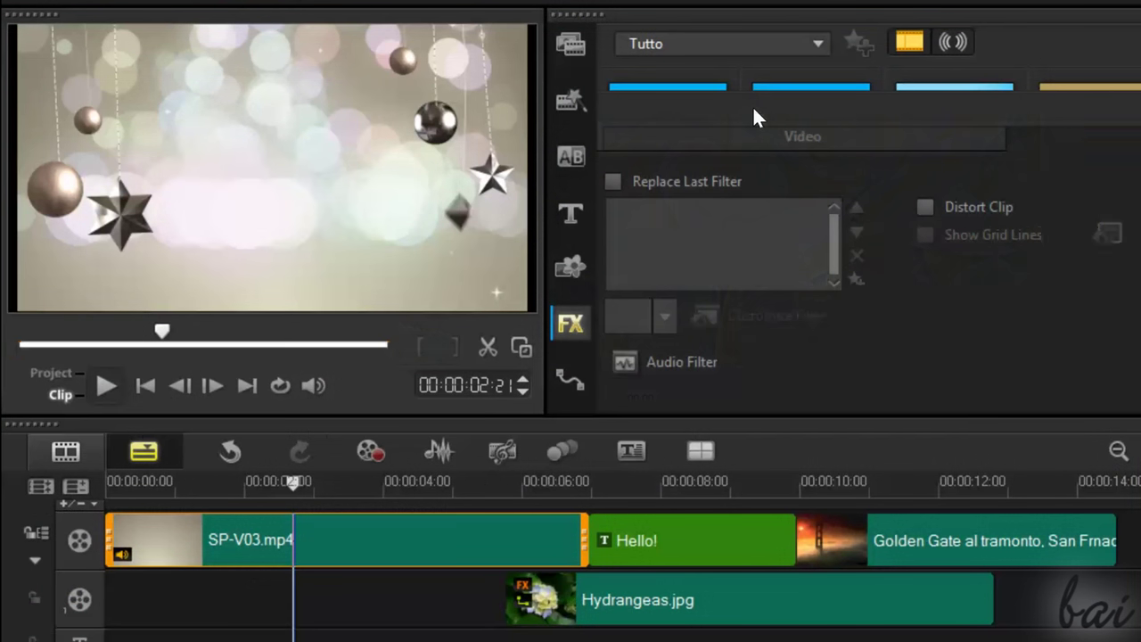
left_click(802, 135)
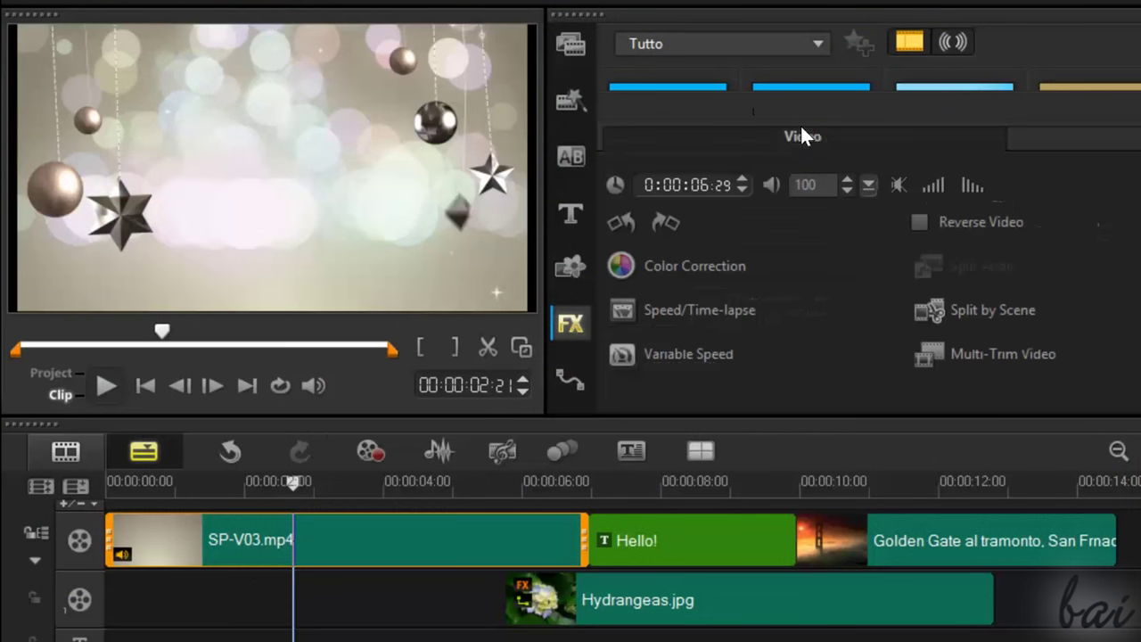
left_click(714, 265)
left_click(683, 309)
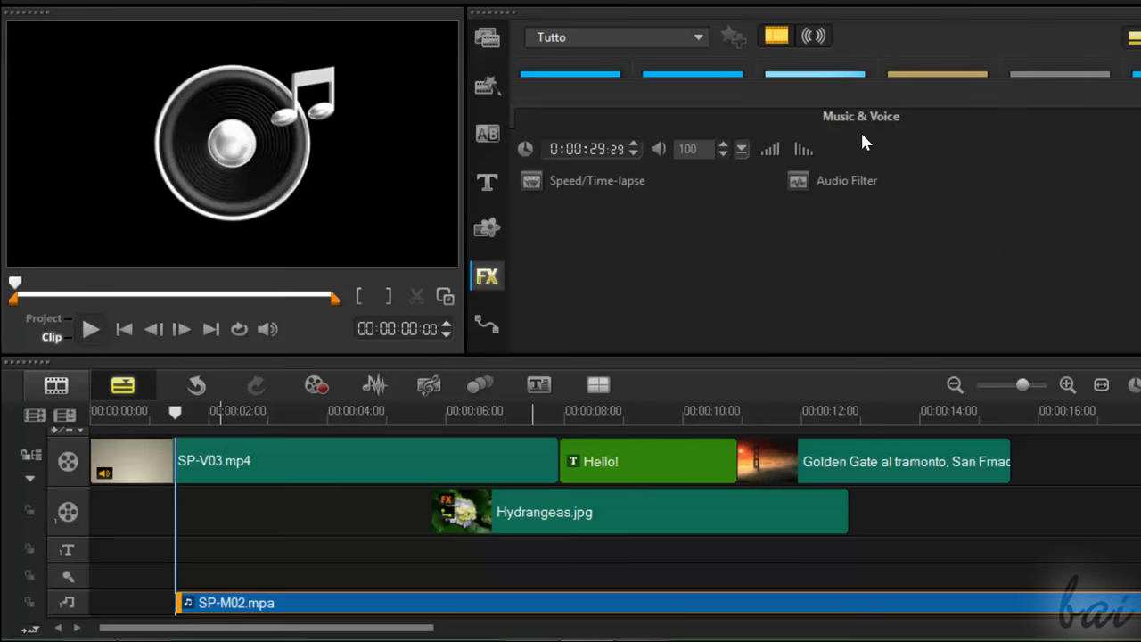
left_click(591, 179)
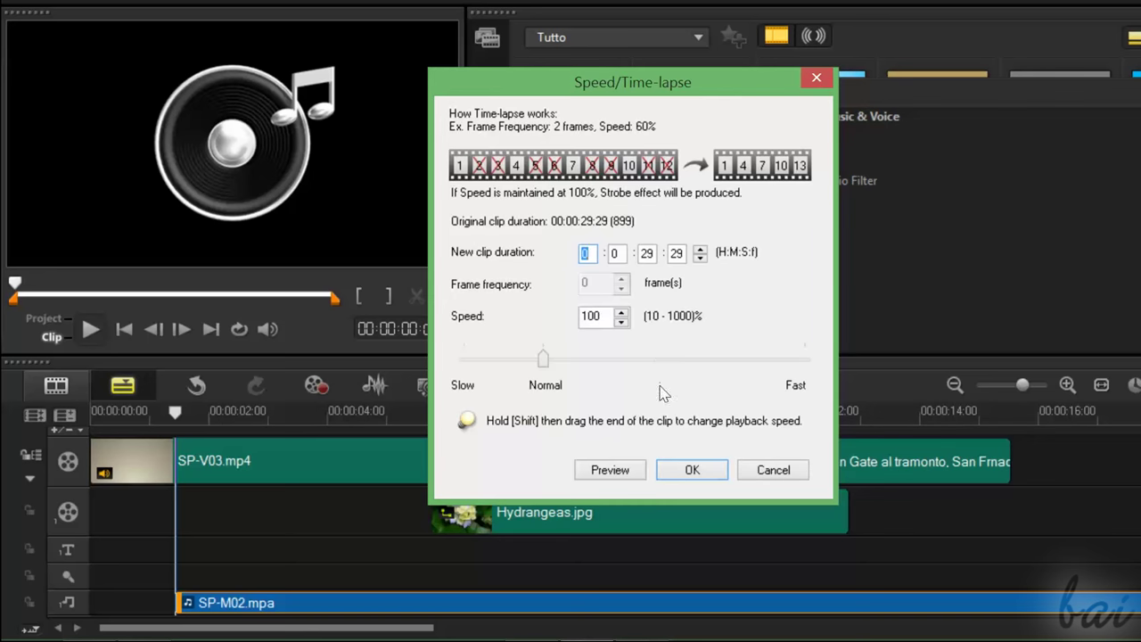
key("Escape")
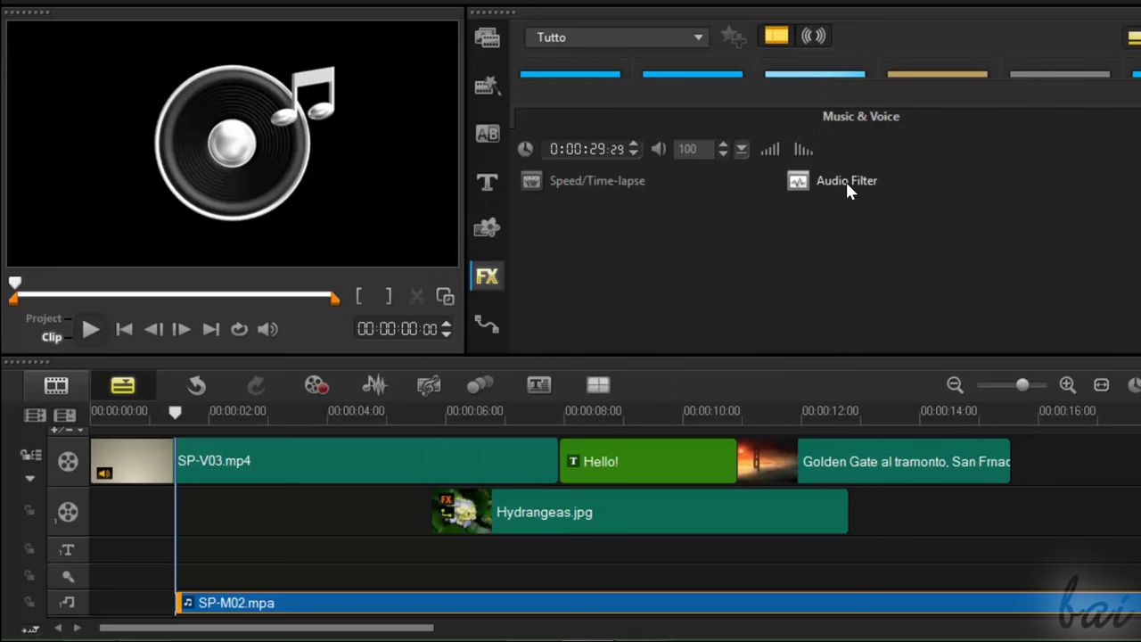
left_click(846, 182)
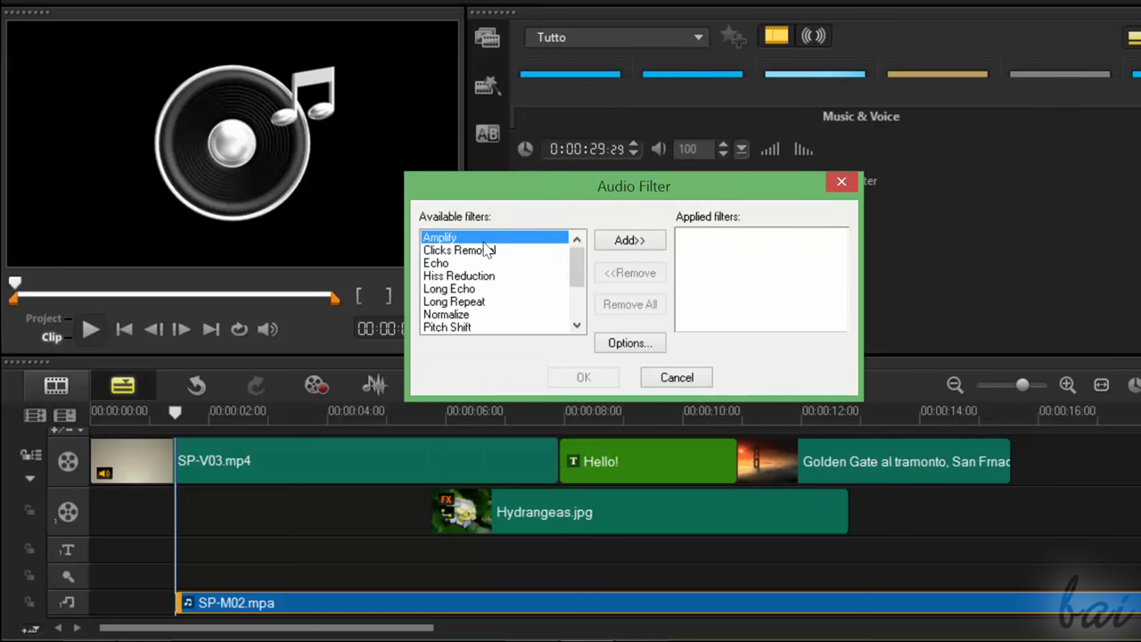
left_click(488, 250)
left_click(459, 275)
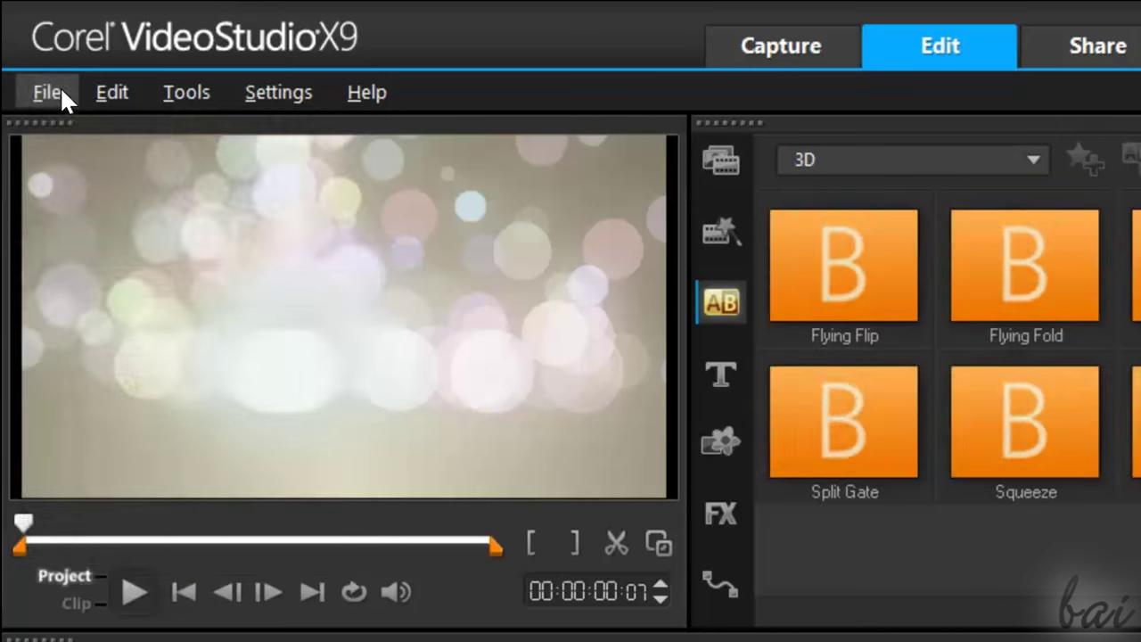
Step: Use File > Save As to save the project as 'MyProject' in the Desktop folder
left_click(48, 92)
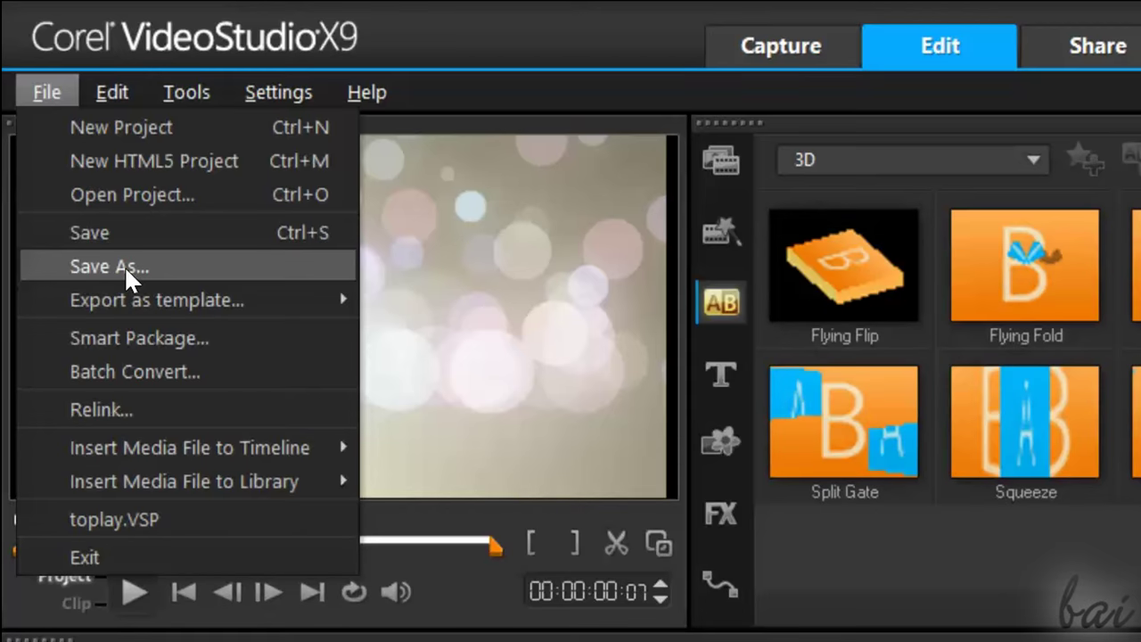
left_click(124, 265)
type("MyProject")
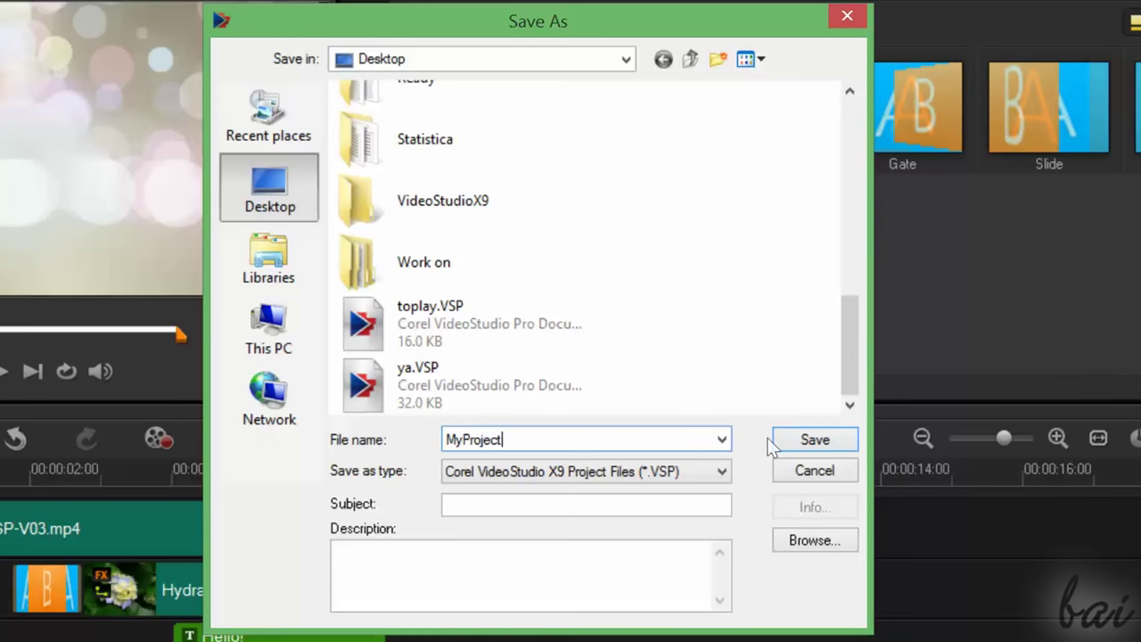
left_click(807, 449)
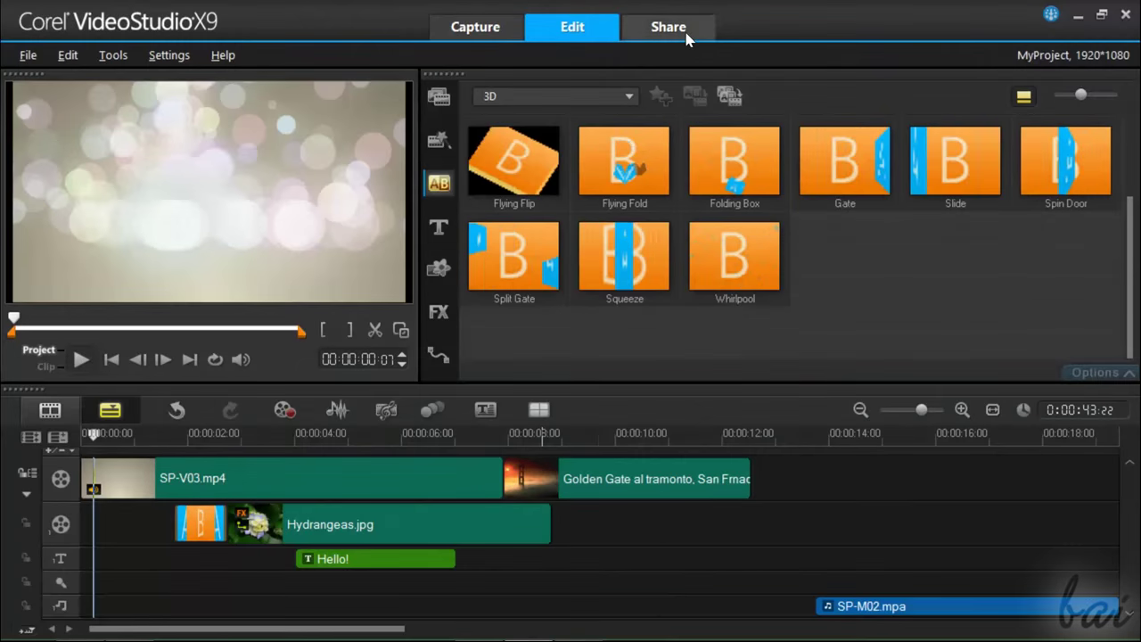
Step: Switch to the Share workspace and play the project preview
left_click(686, 31)
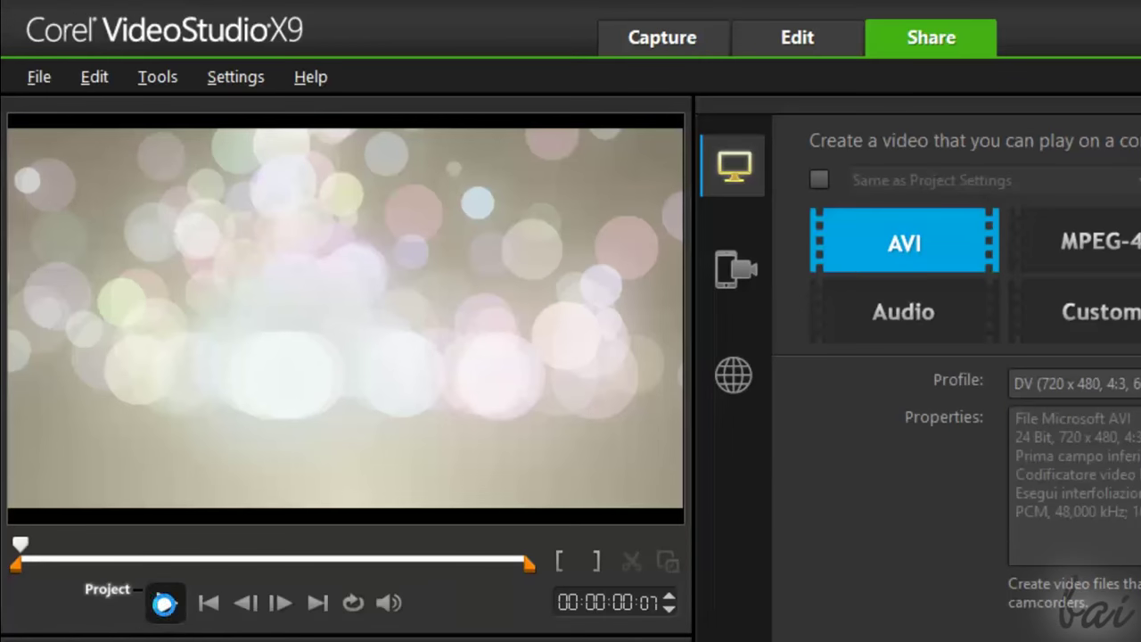
left_click(165, 604)
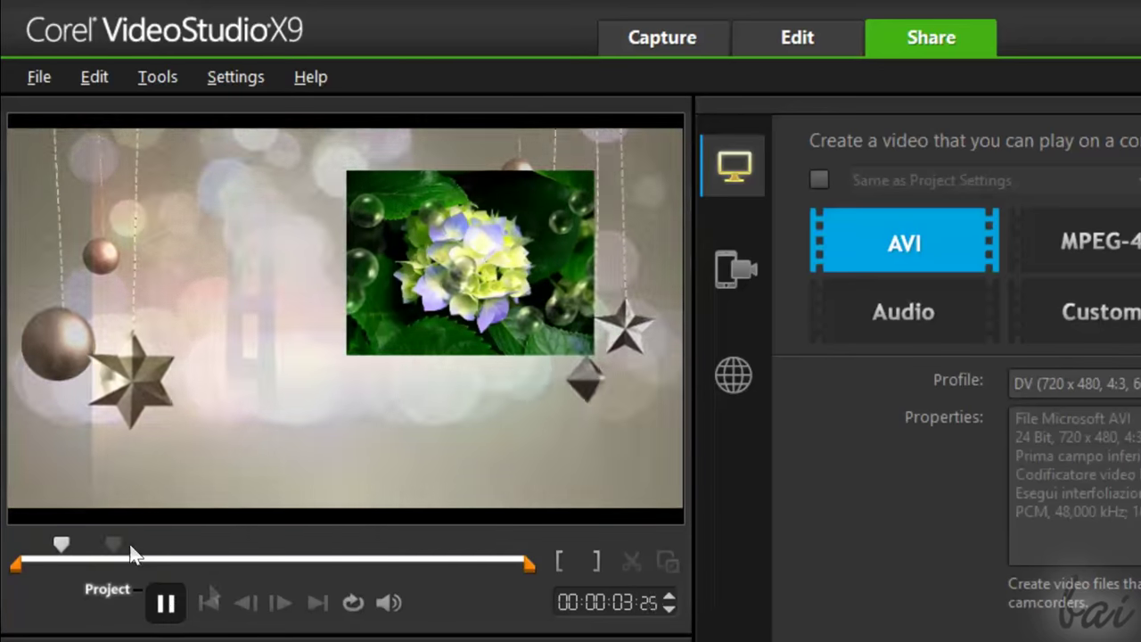
left_click(117, 555)
left_click(165, 604)
Step: Trim the preview range to about 00:00:01:08–00:00:08:05 and play it
left_click_drag(528, 565, 116, 564)
left_click_drag(18, 564, 32, 564)
left_click(168, 604)
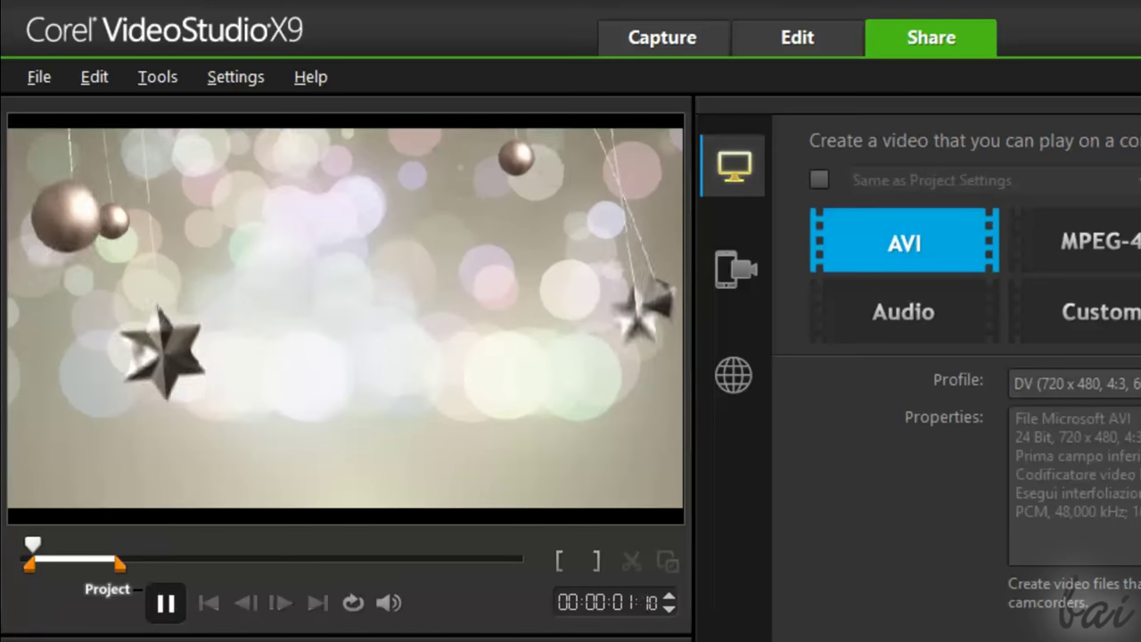
key("space")
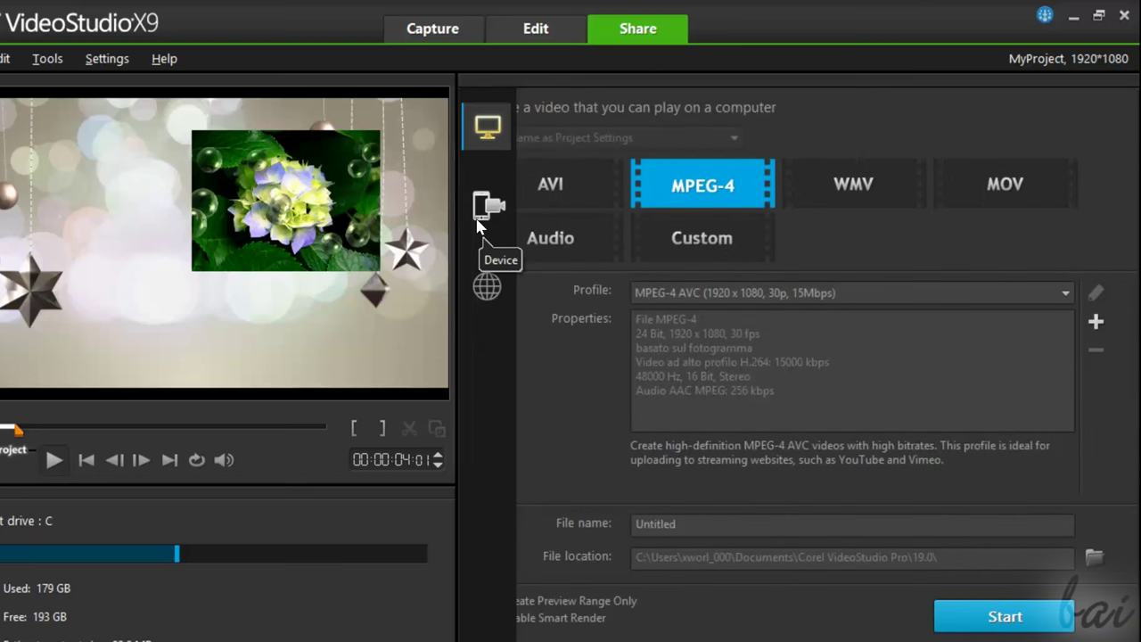
Step: Browse the Device and Web sharing options, including Facebook, Flickr and Vimeo
left_click(477, 227)
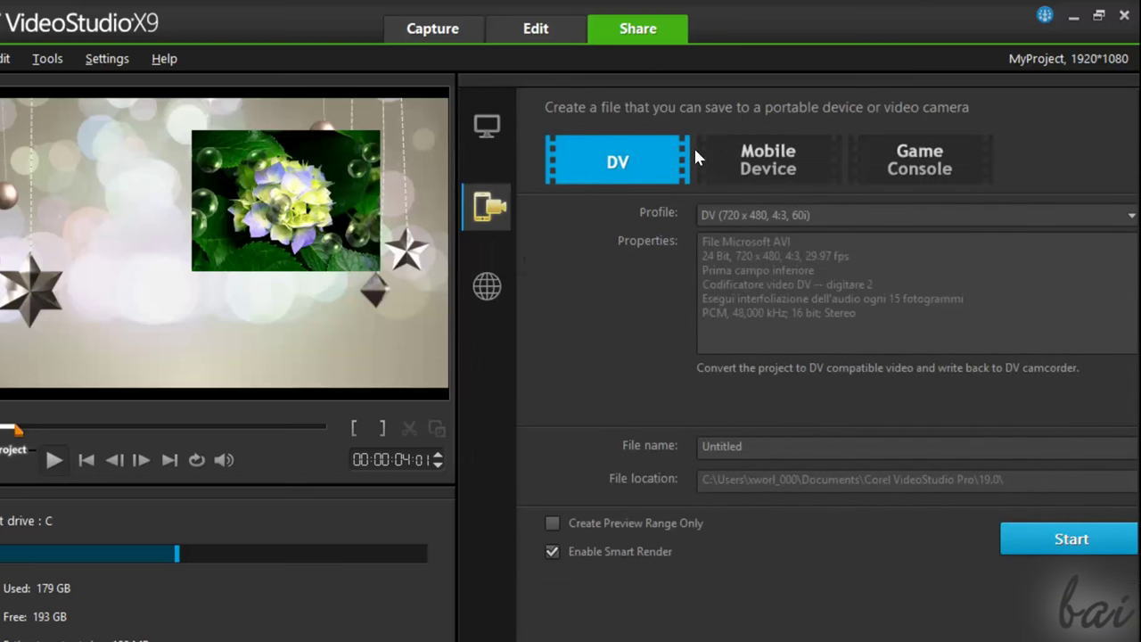
left_click(785, 157)
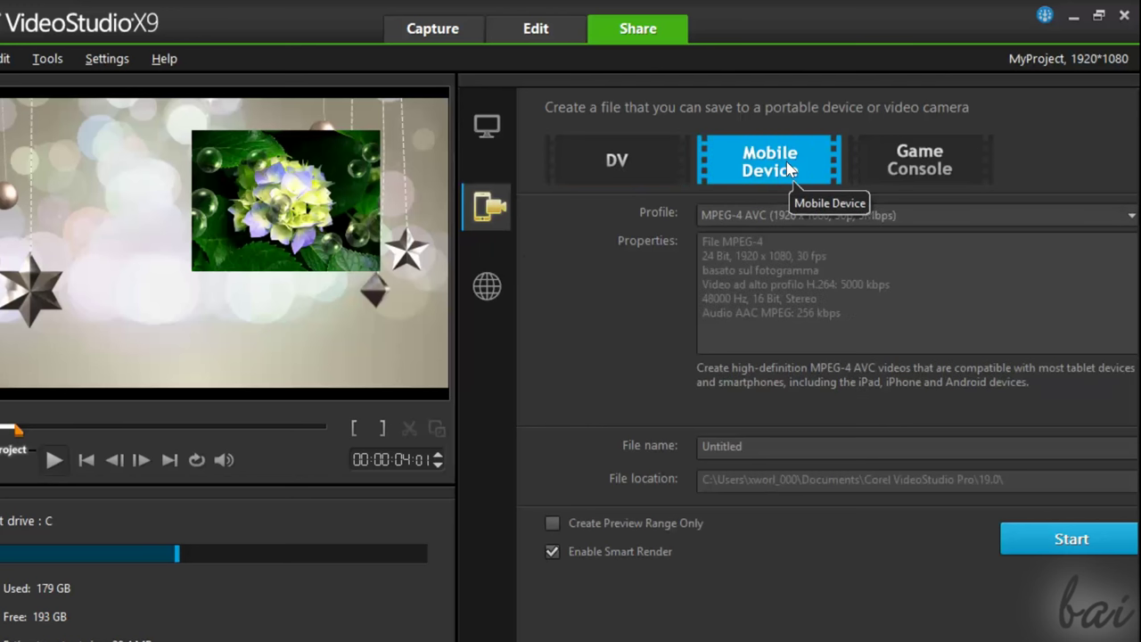
left_click(482, 289)
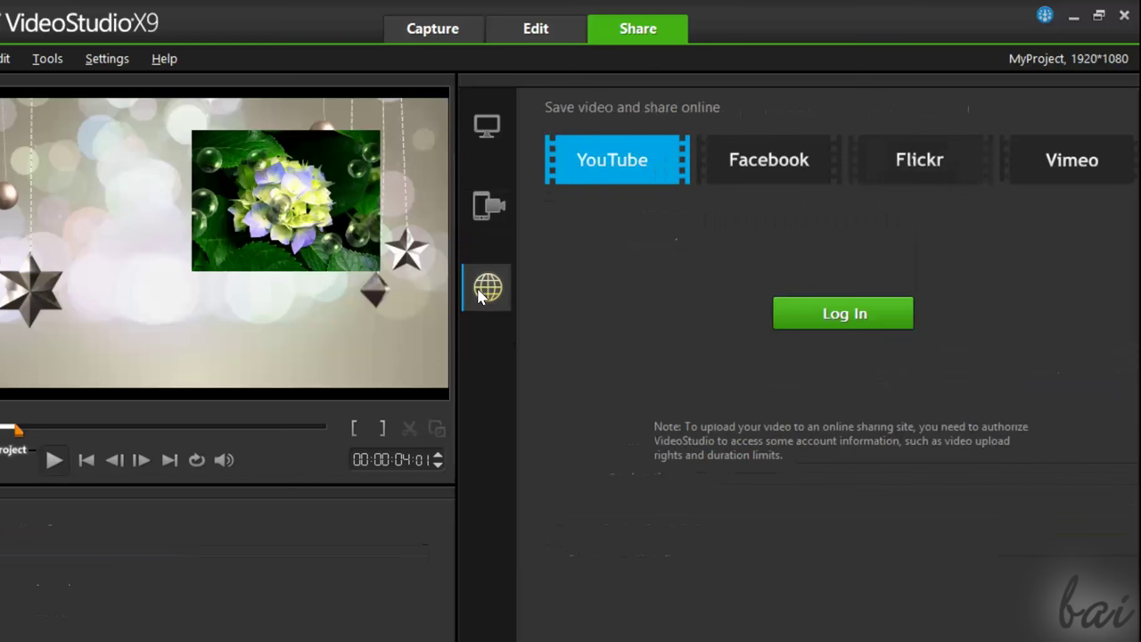
left_click(765, 164)
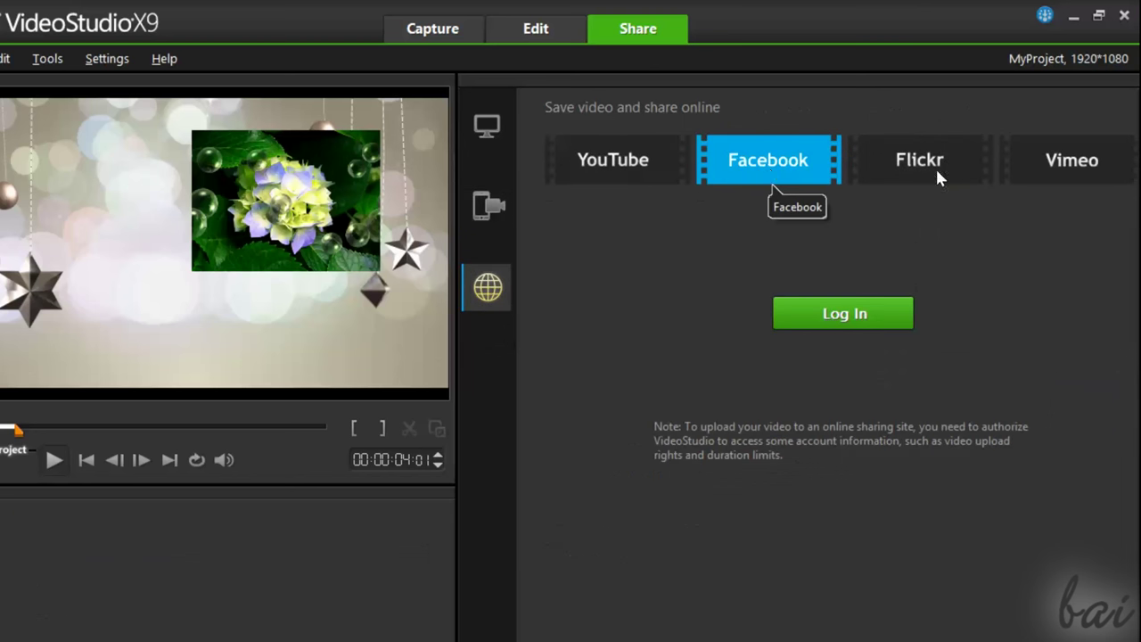
left_click(944, 158)
left_click(1061, 161)
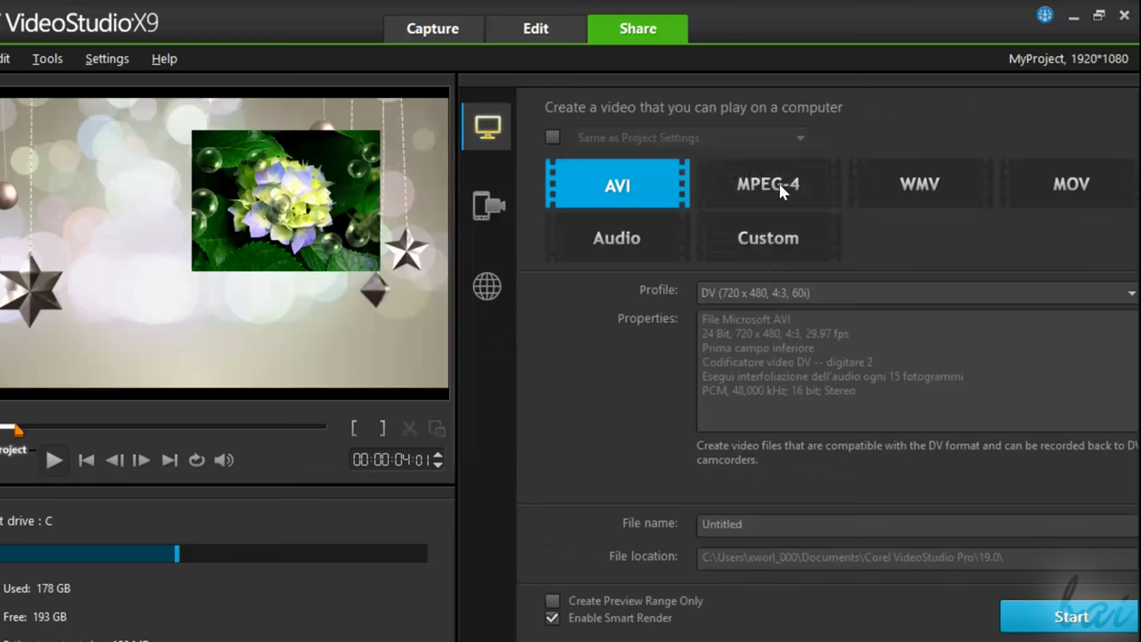
Step: Choose Computer > MPEG-4 with the 1920 x 1080 profile, then return to Edit
left_click(784, 184)
left_click(927, 187)
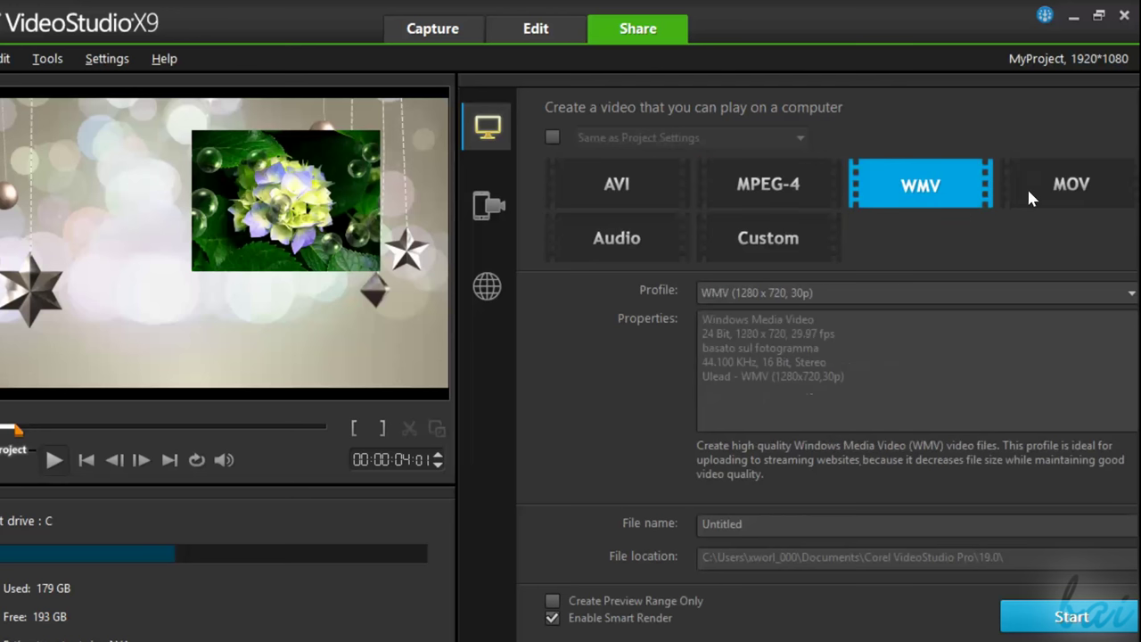
left_click(753, 245)
left_click(659, 254)
left_click(794, 178)
left_click(817, 294)
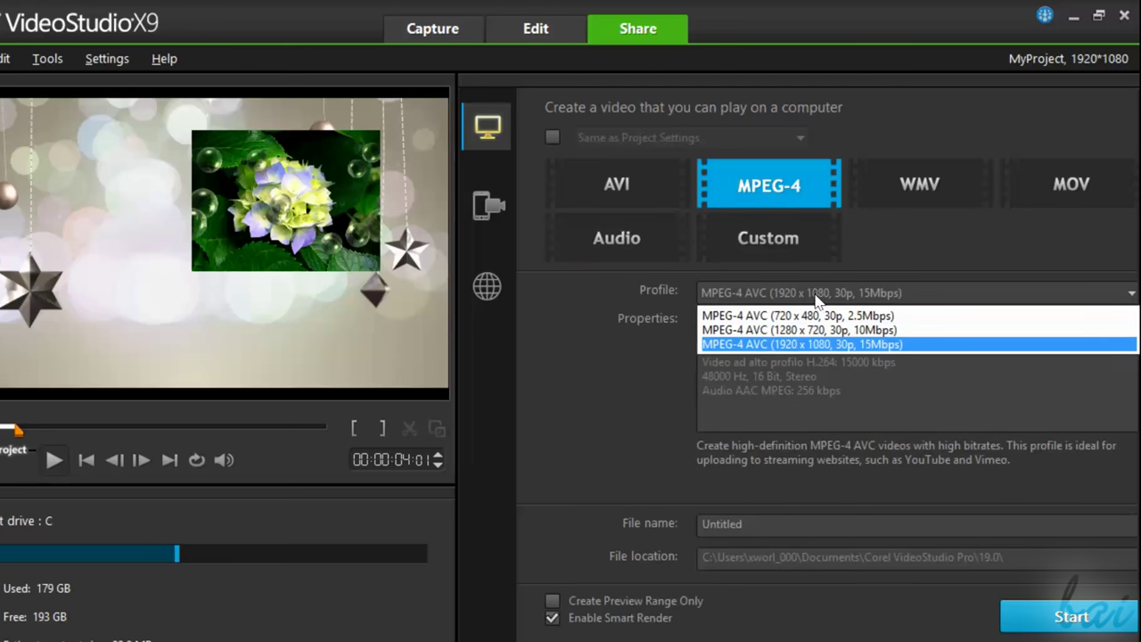
left_click(883, 343)
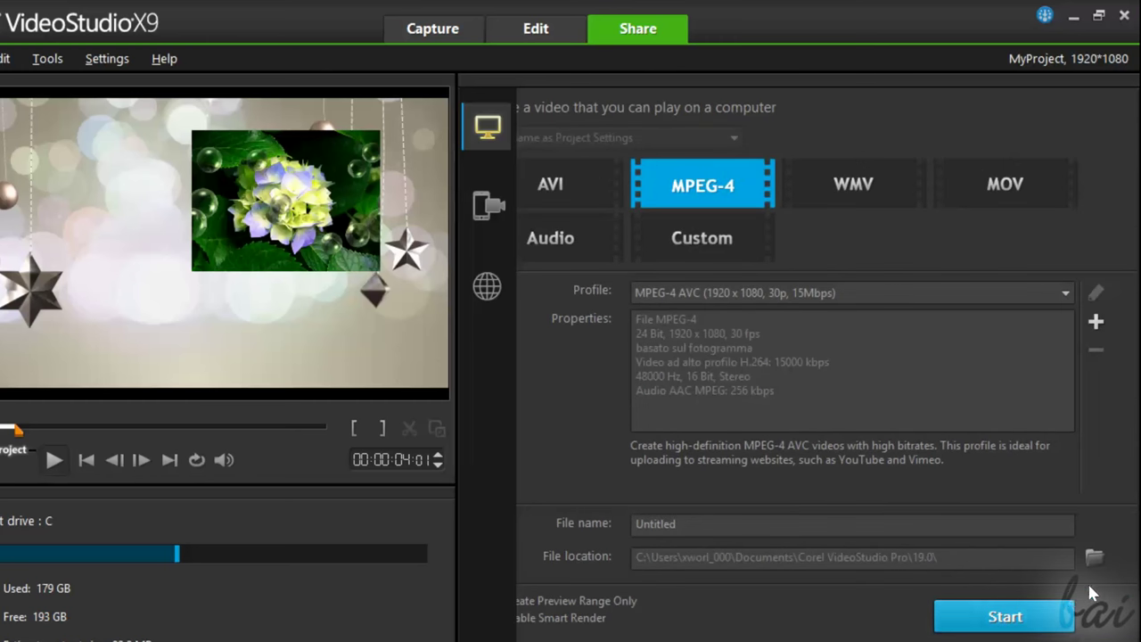
left_click(486, 286)
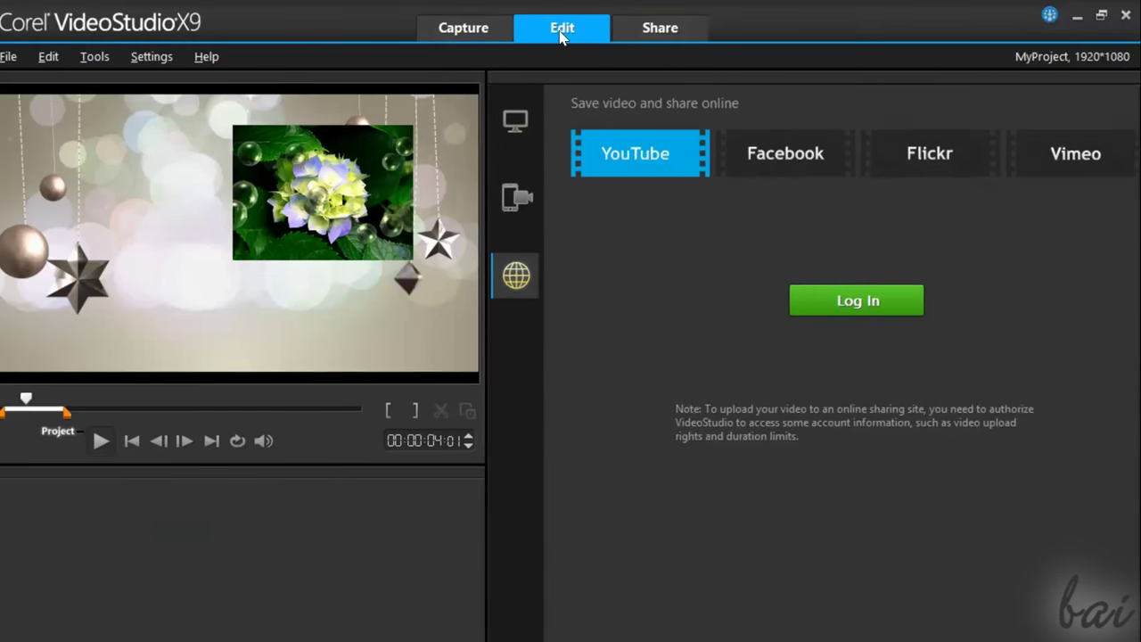
left_click(562, 32)
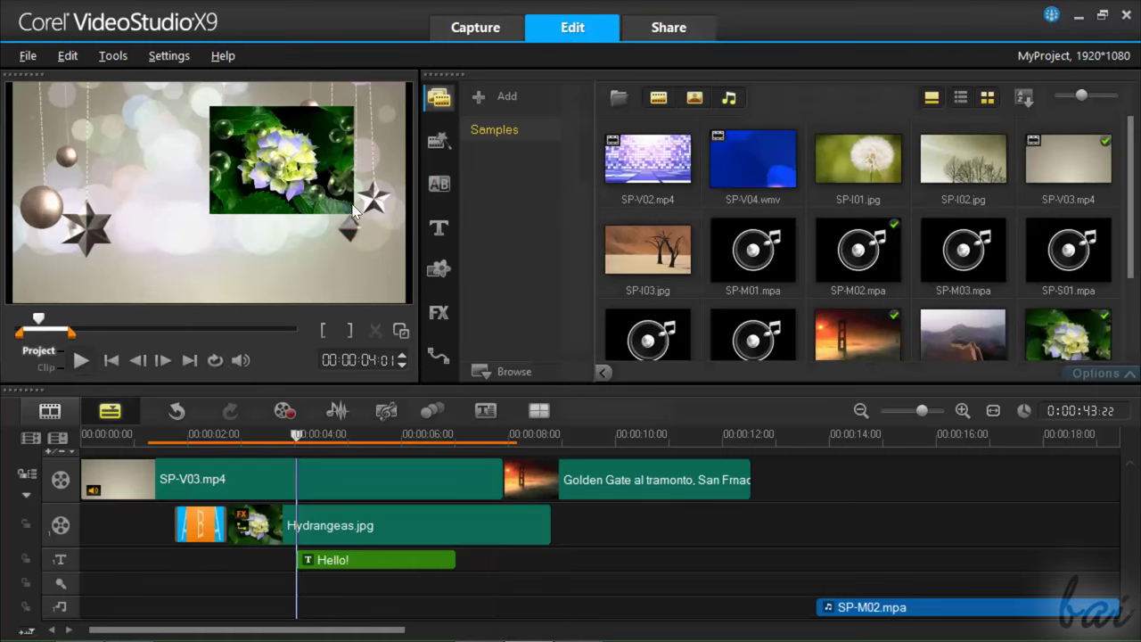